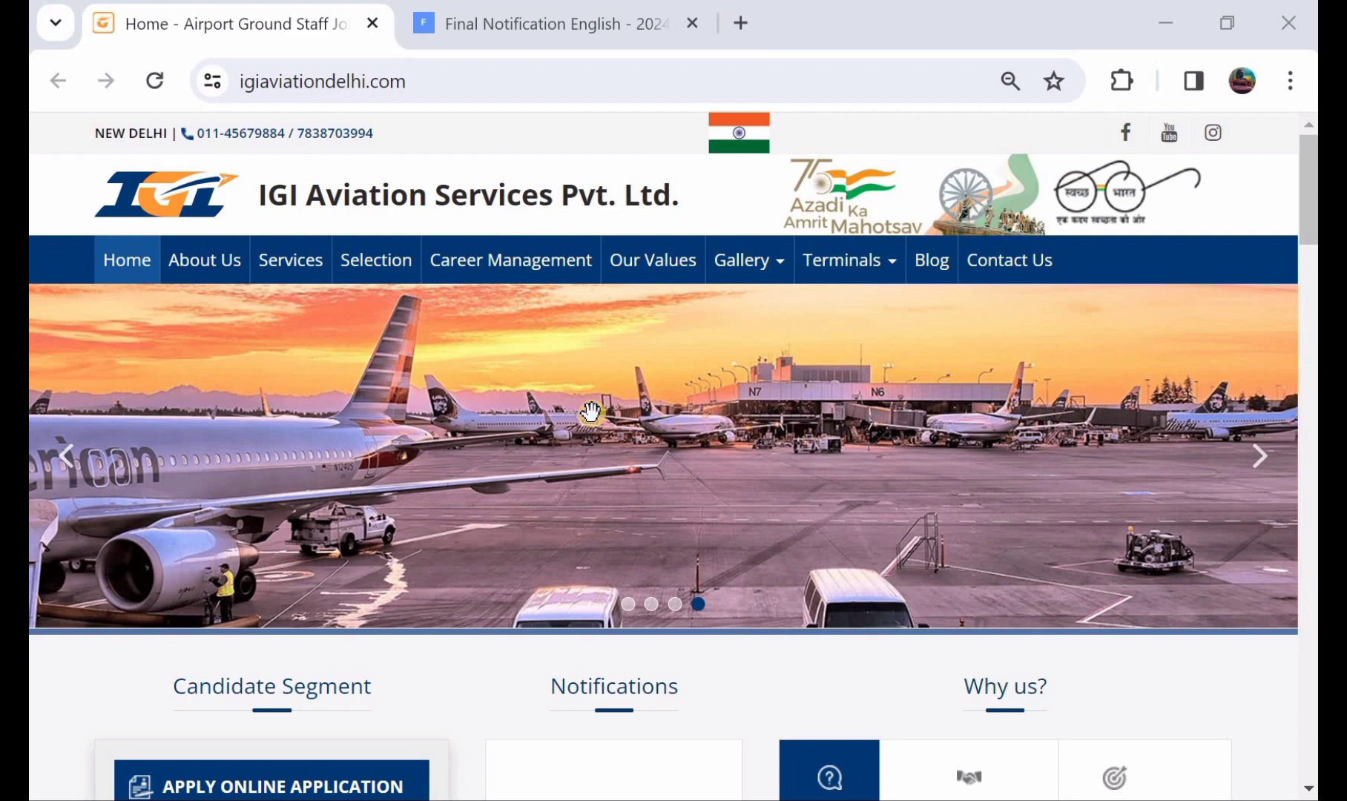
# Look over the IGI Aviation homepage, then bring up the Final Notification English - 2024 PDF.
pyautogui.scroll(-6, 591, 412)
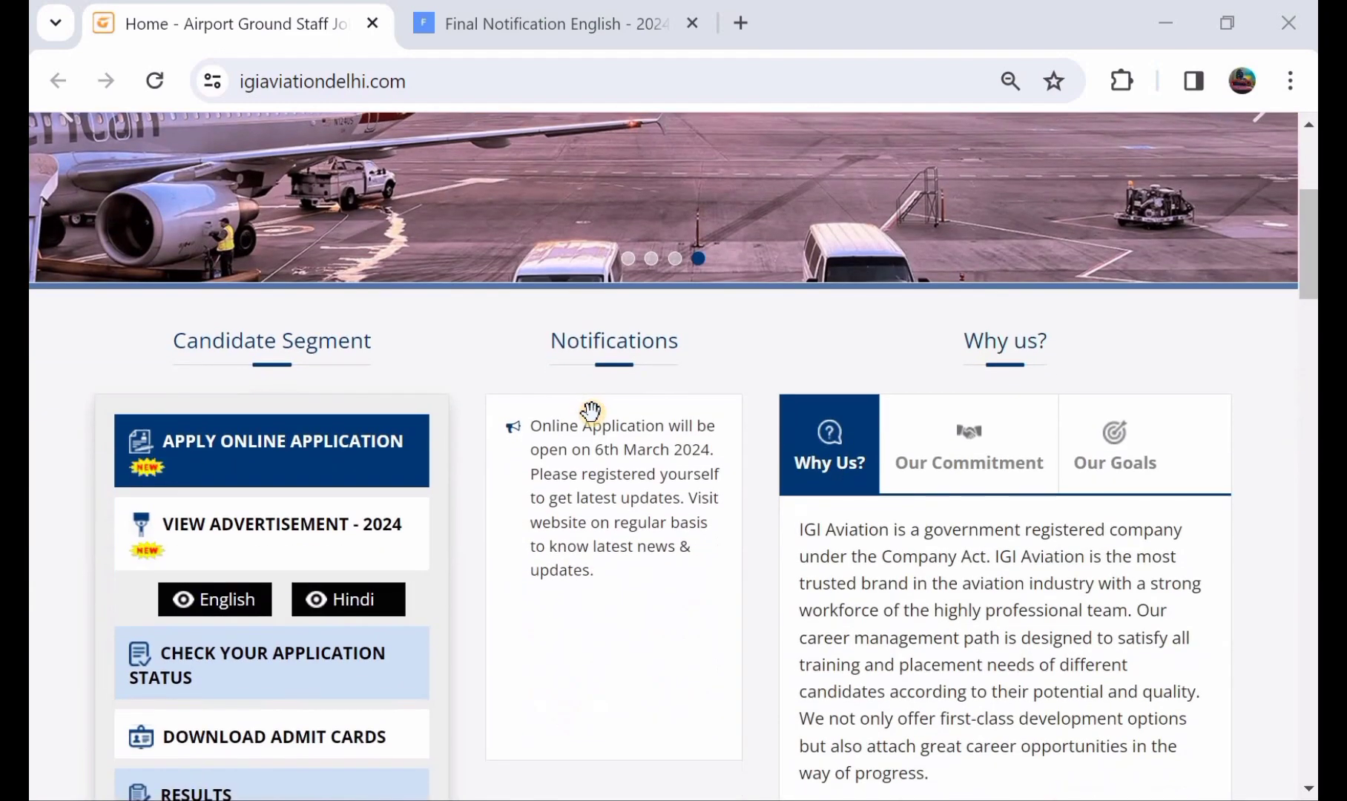
pyautogui.scroll(3, 591, 412)
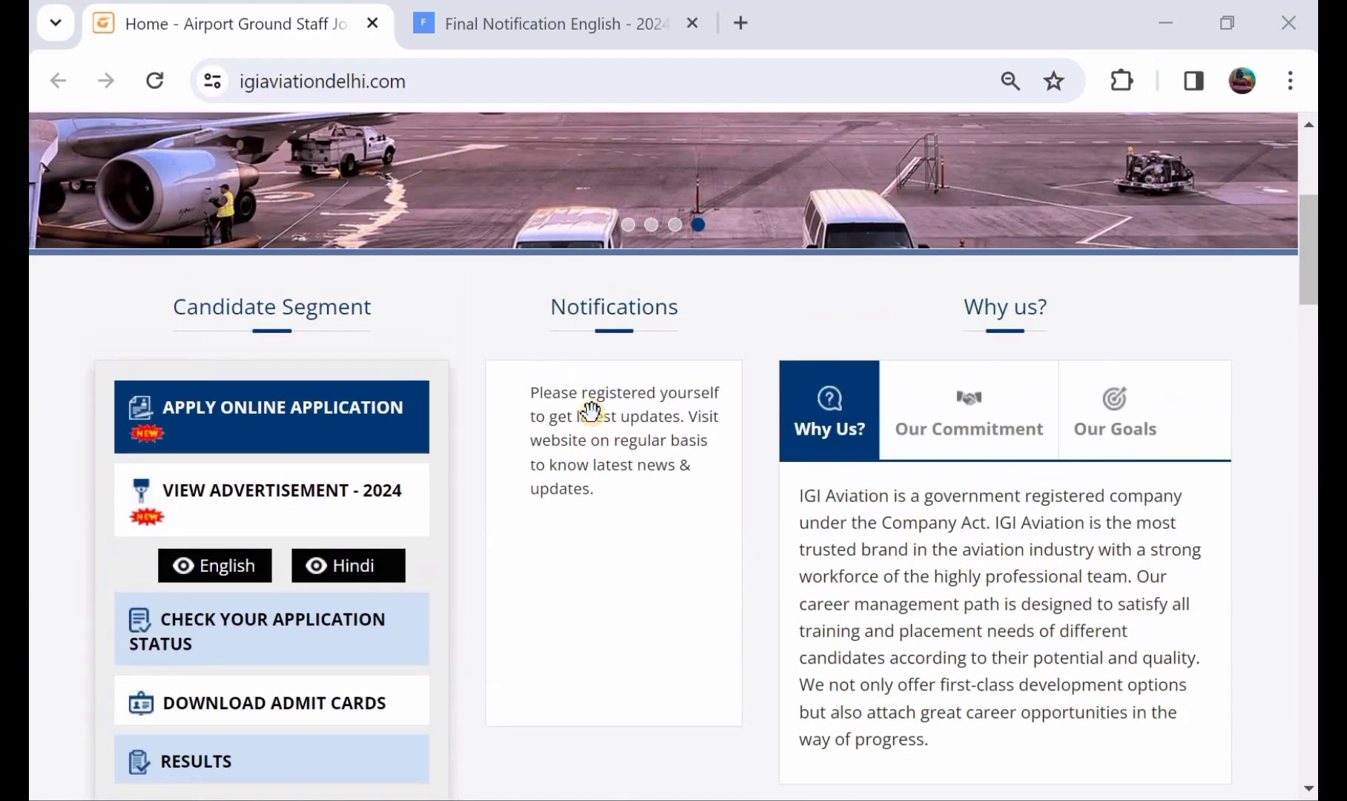
pyautogui.scroll(4, 592, 412)
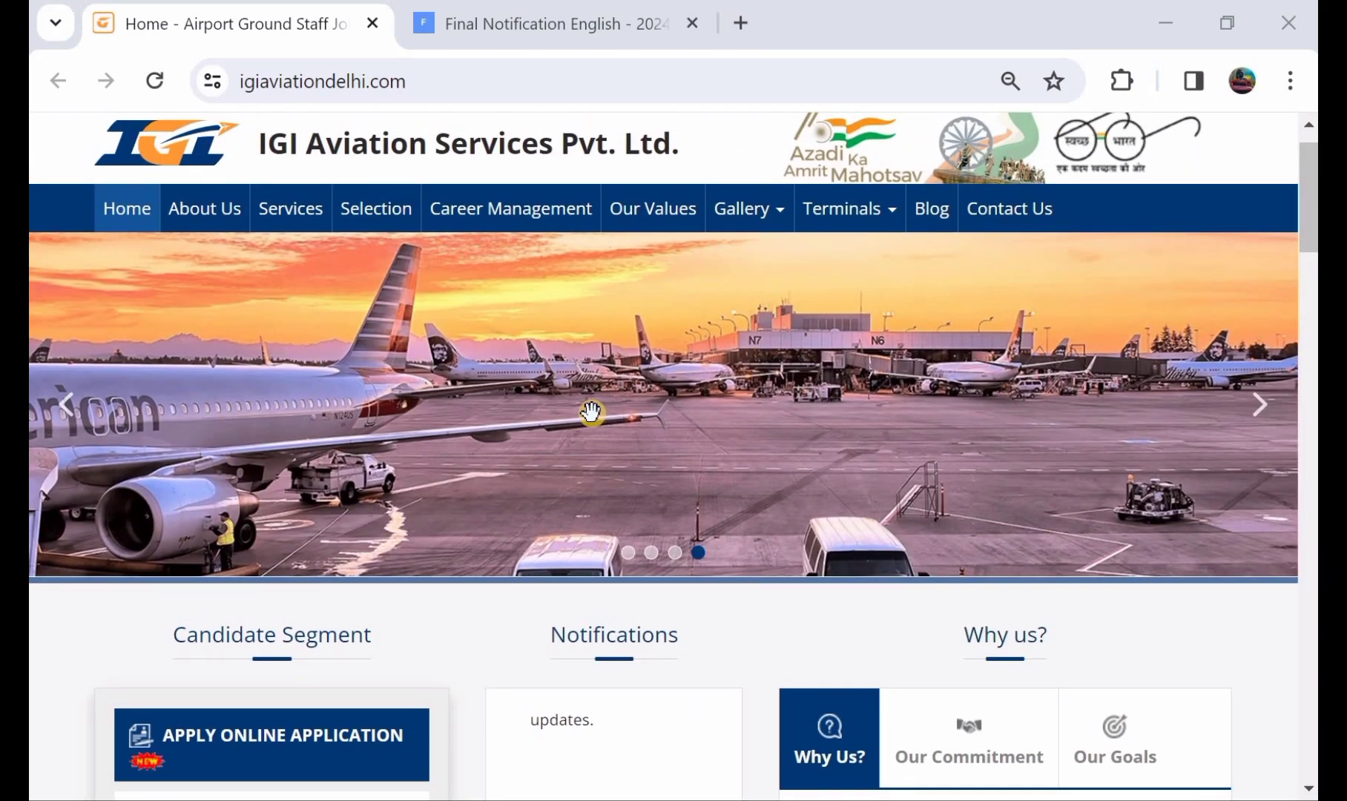
pyautogui.scroll(-1, 592, 412)
pyautogui.scroll(2, 592, 412)
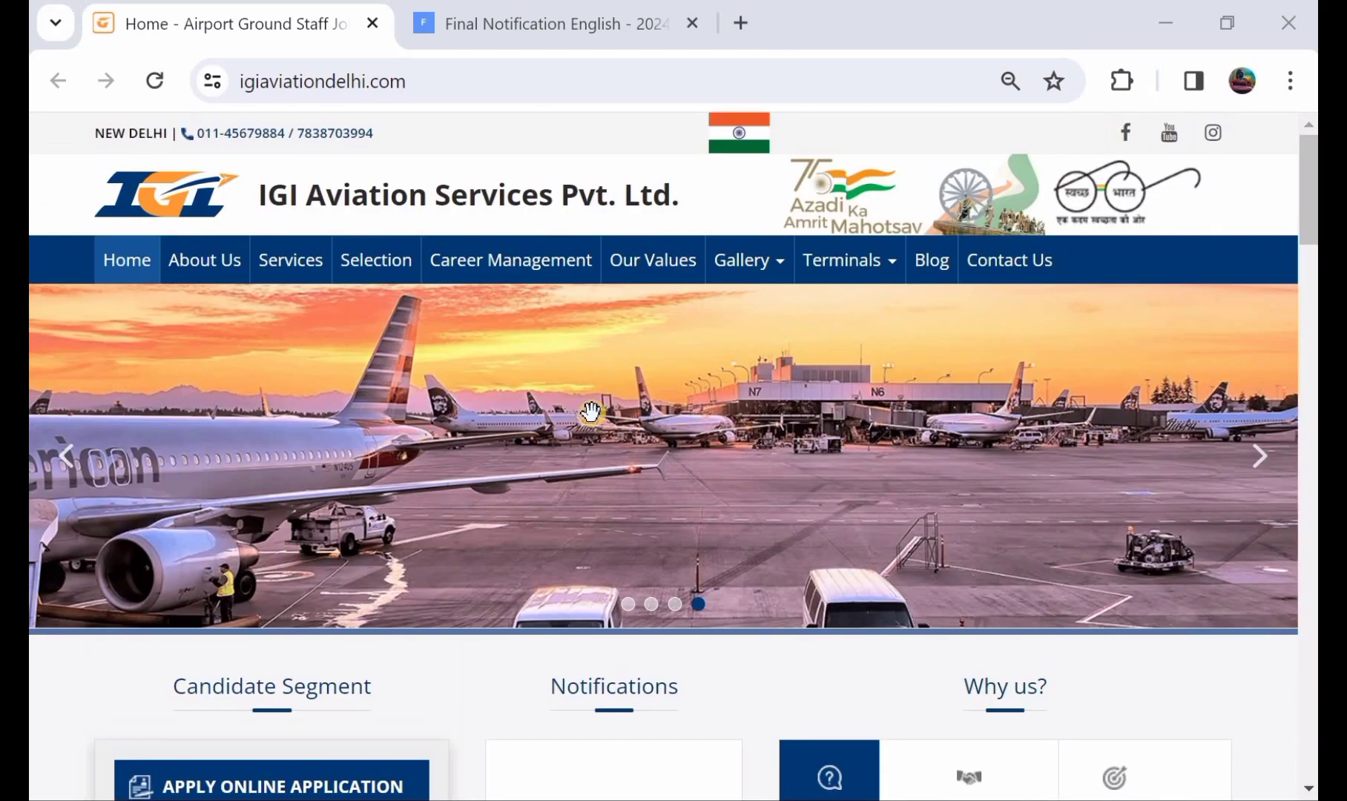
pyautogui.click(554, 21)
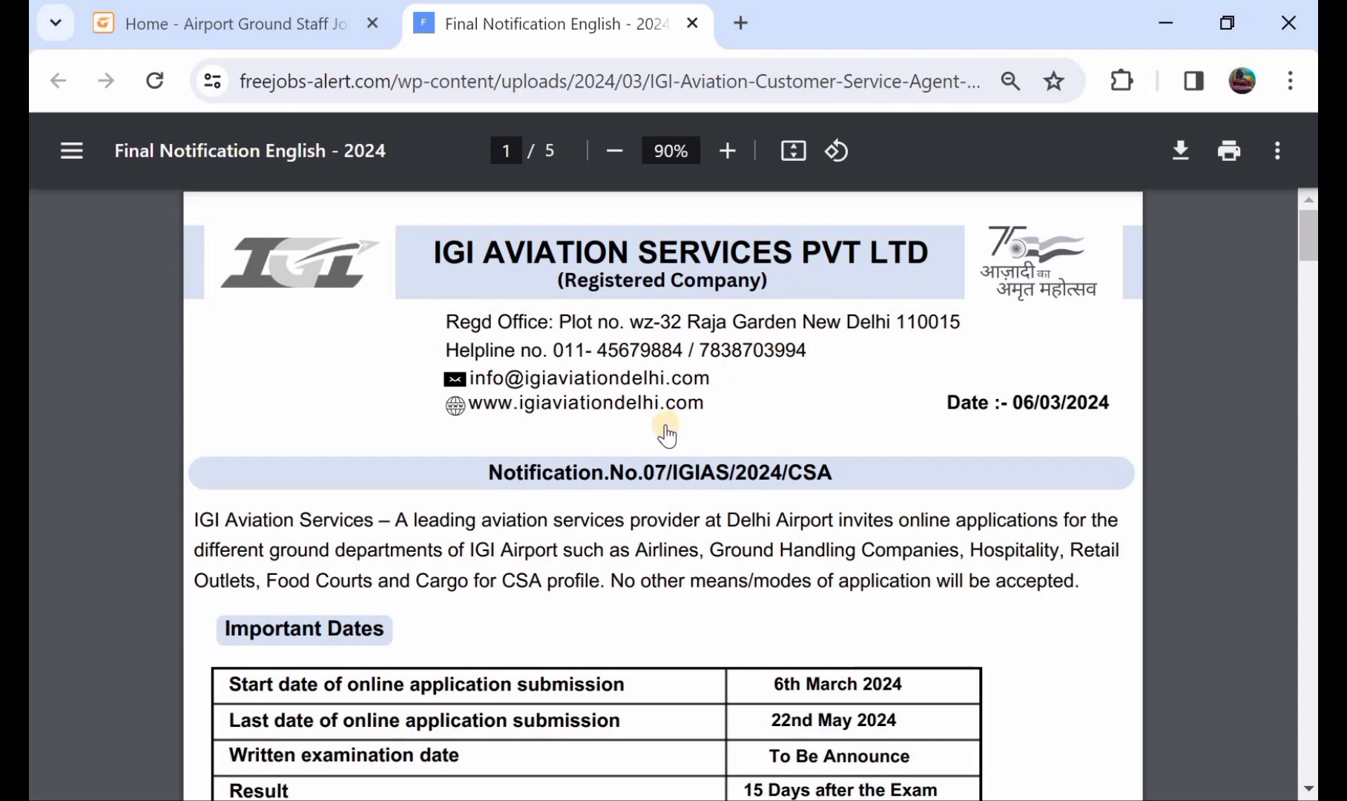
# Read through page 1's dates, eligibility, notes and exam syllabus down to page 2's Details of Syllabus.
pyautogui.scroll(-1, 481, 506)
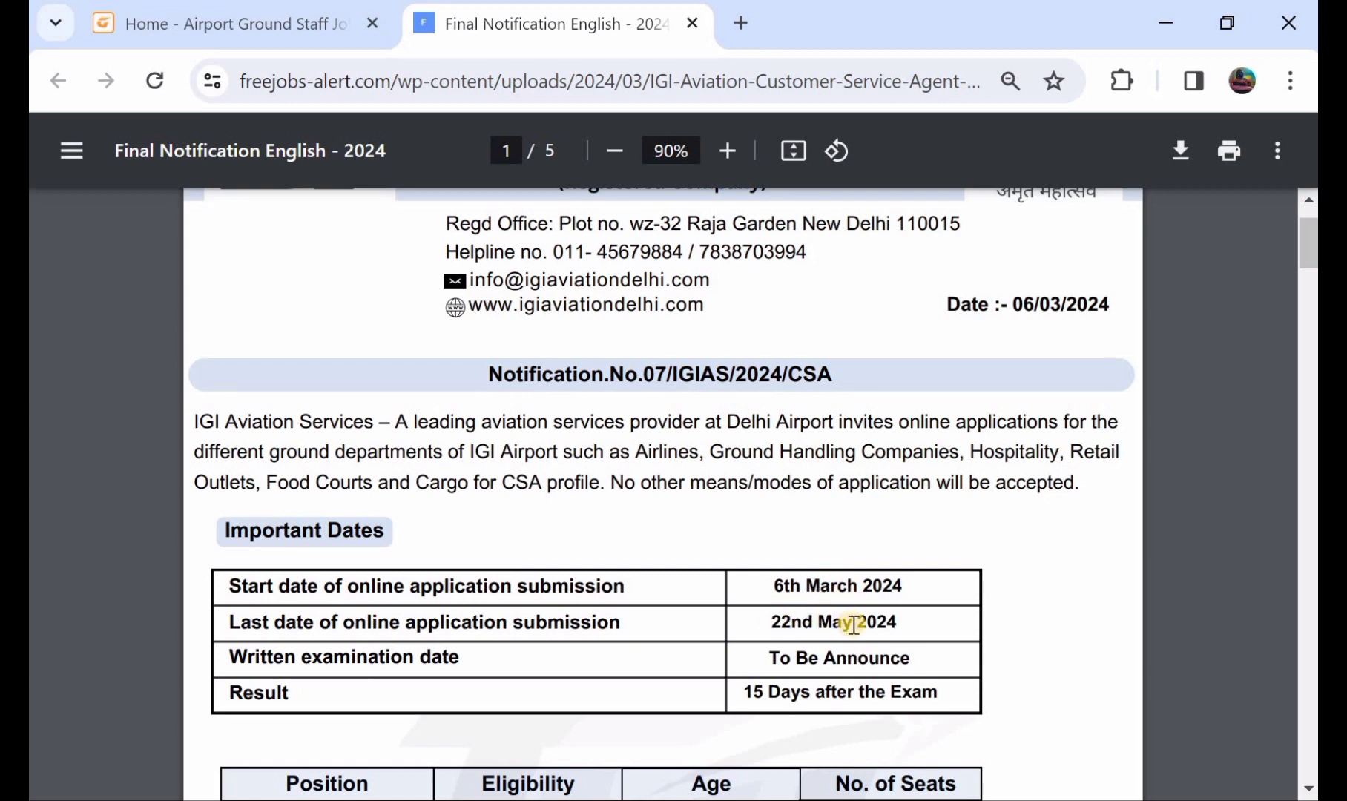
pyautogui.scroll(-1, 853, 624)
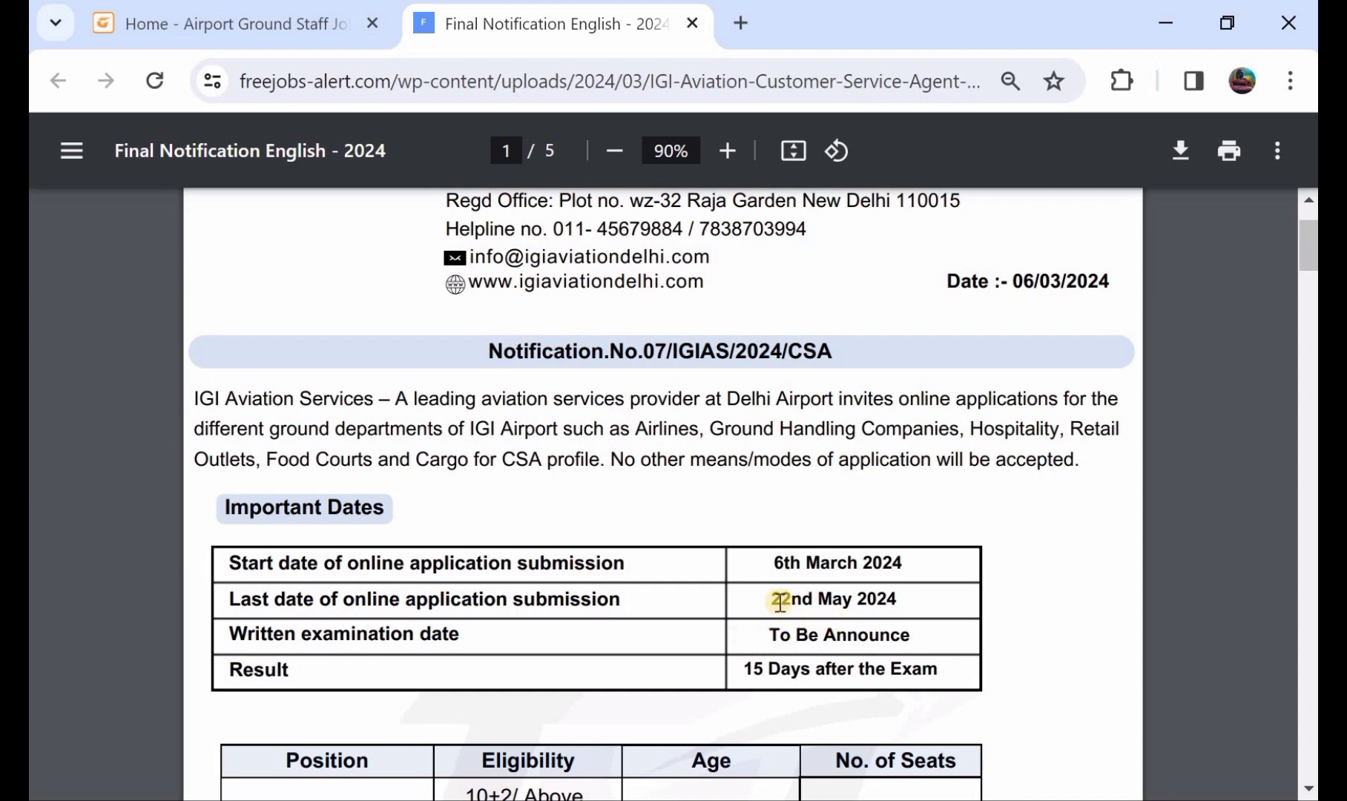
pyautogui.scroll(-2, 779, 602)
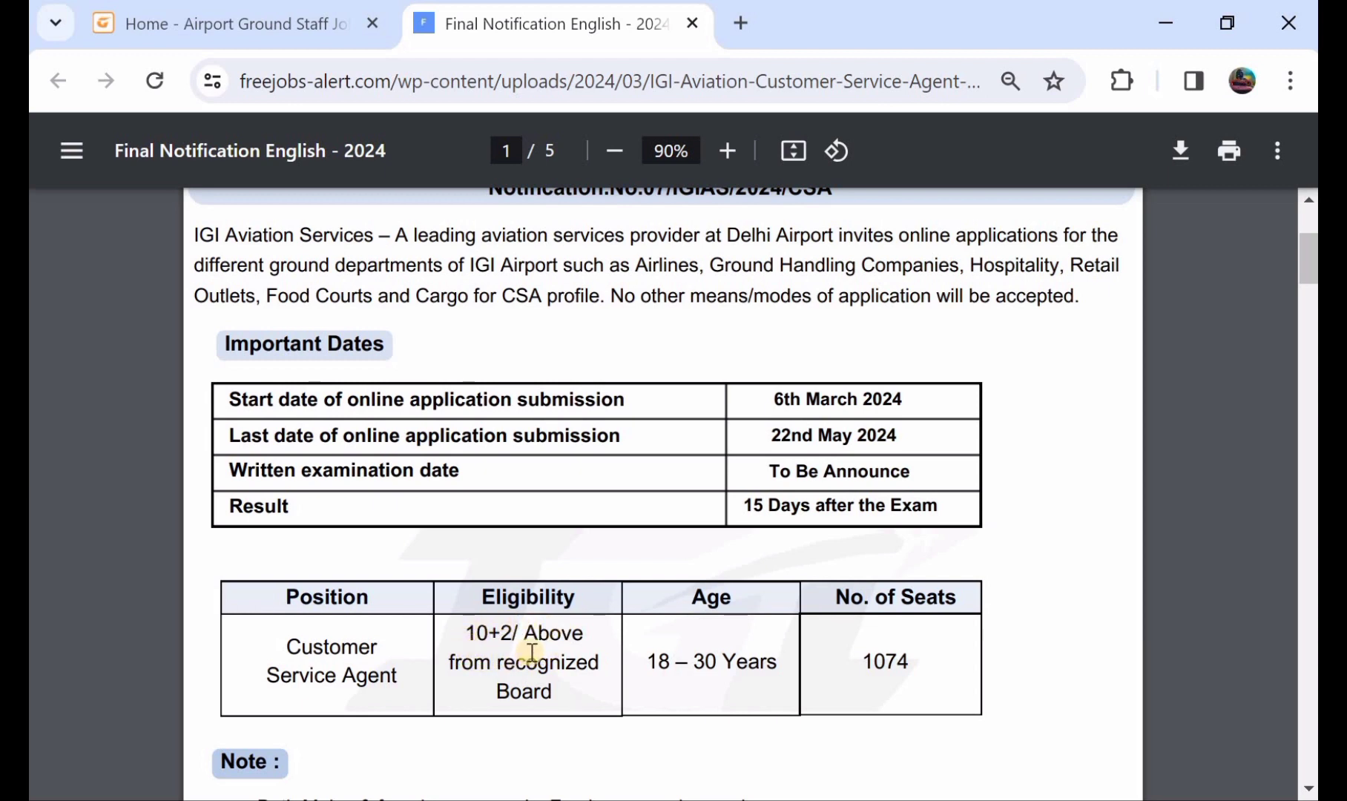
pyautogui.scroll(-1, 531, 653)
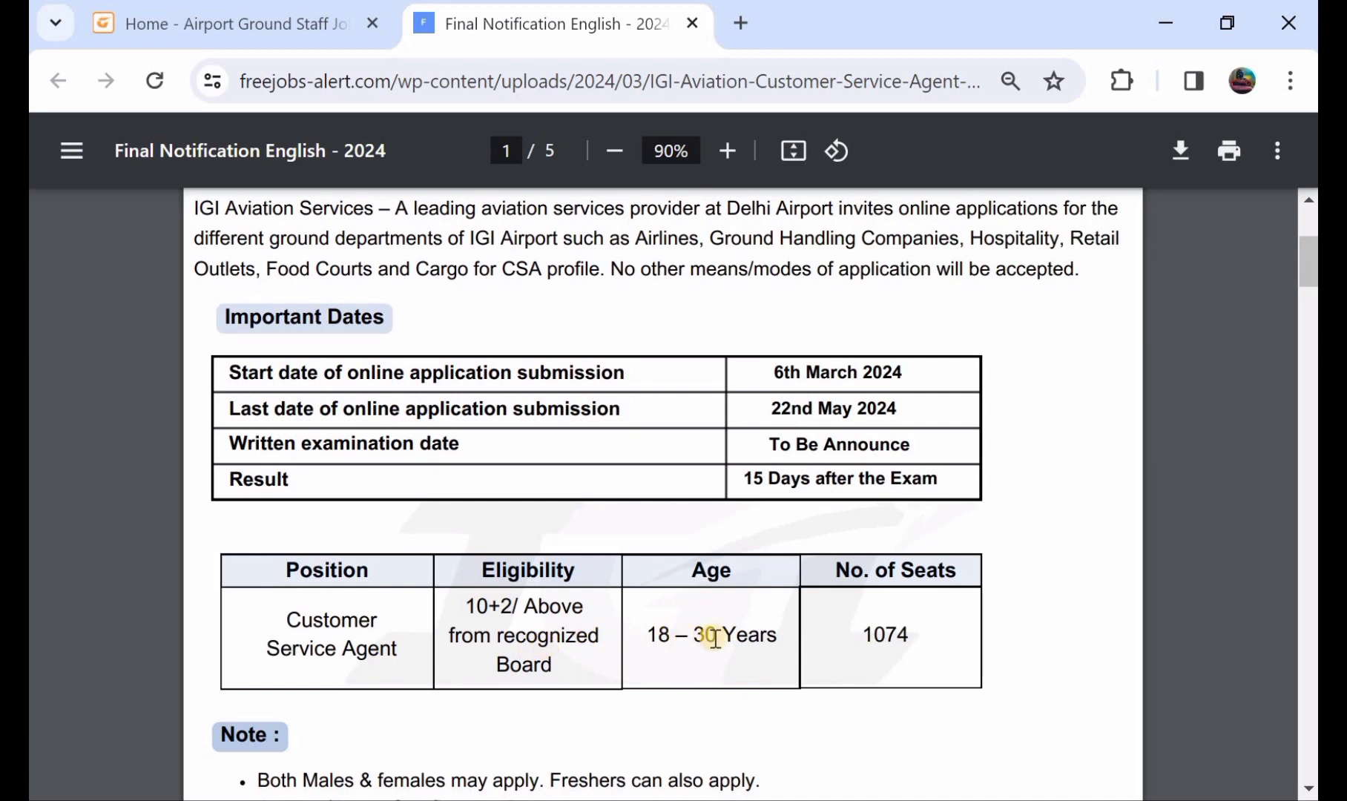
pyautogui.scroll(-1, 715, 638)
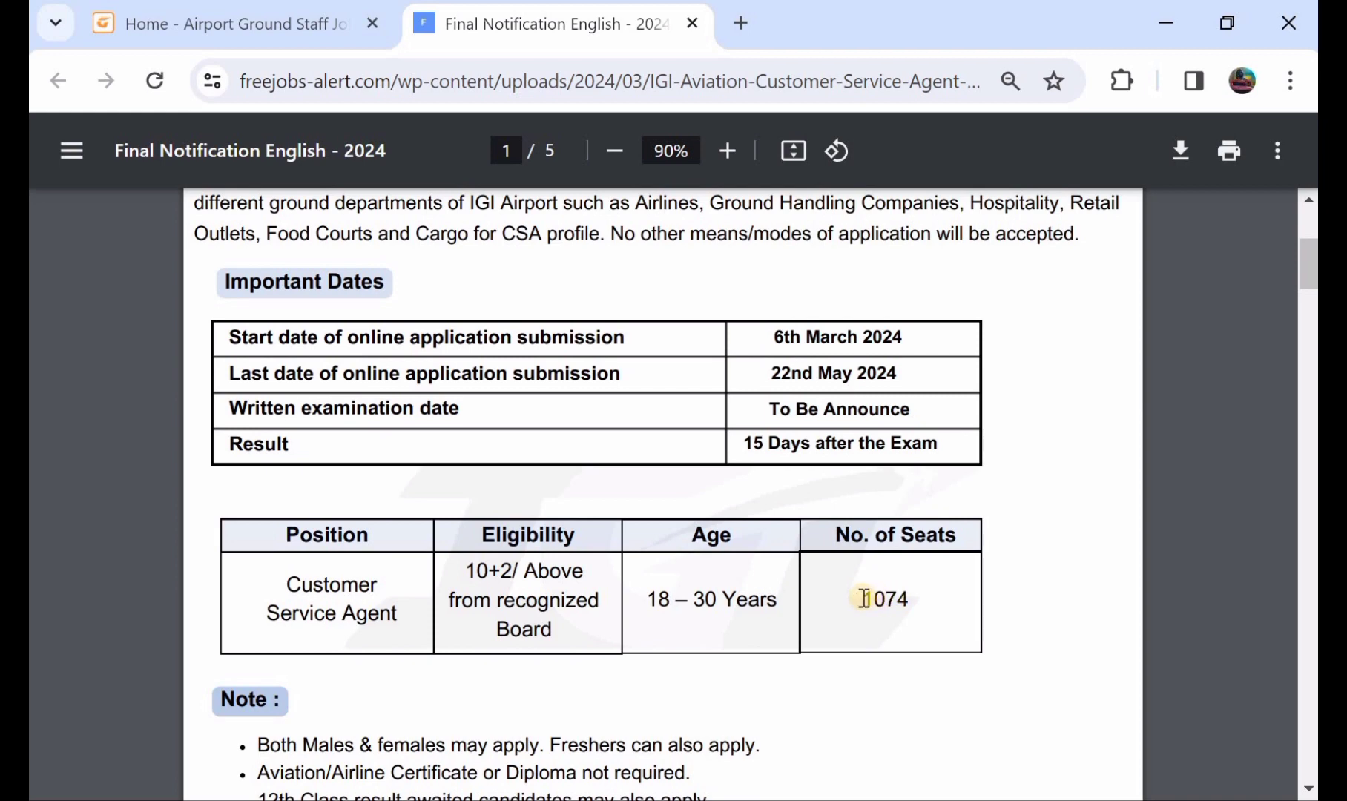
pyautogui.scroll(-5, 864, 598)
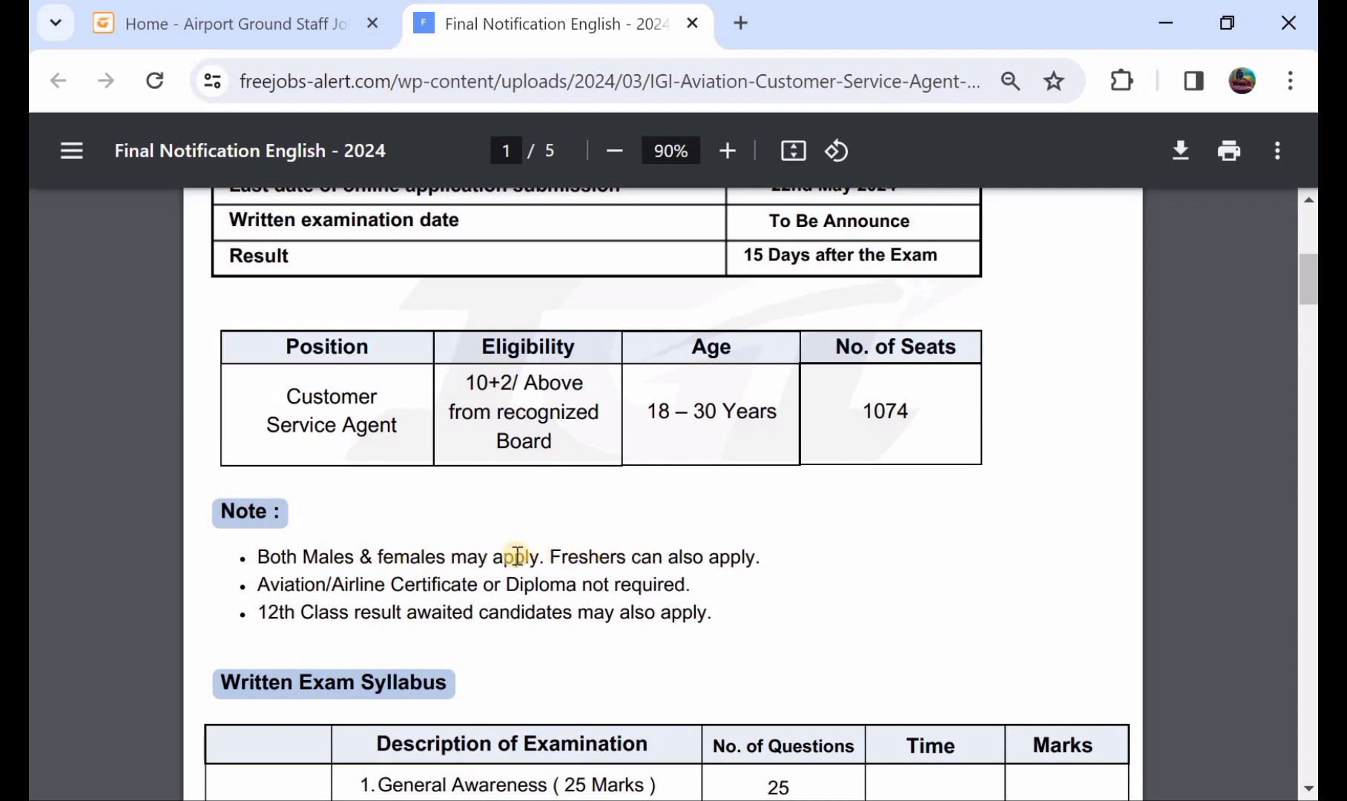
pyautogui.scroll(-1, 517, 556)
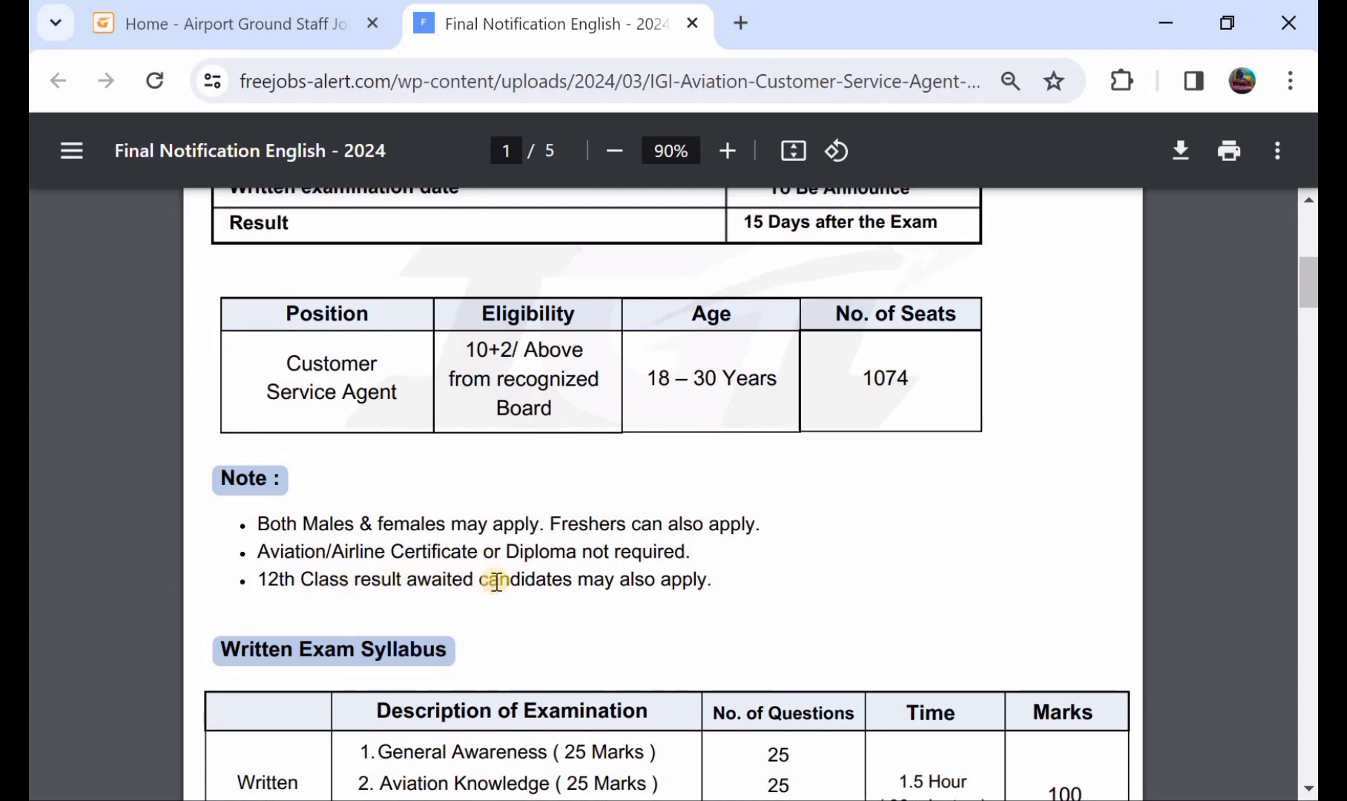
pyautogui.scroll(-4, 496, 581)
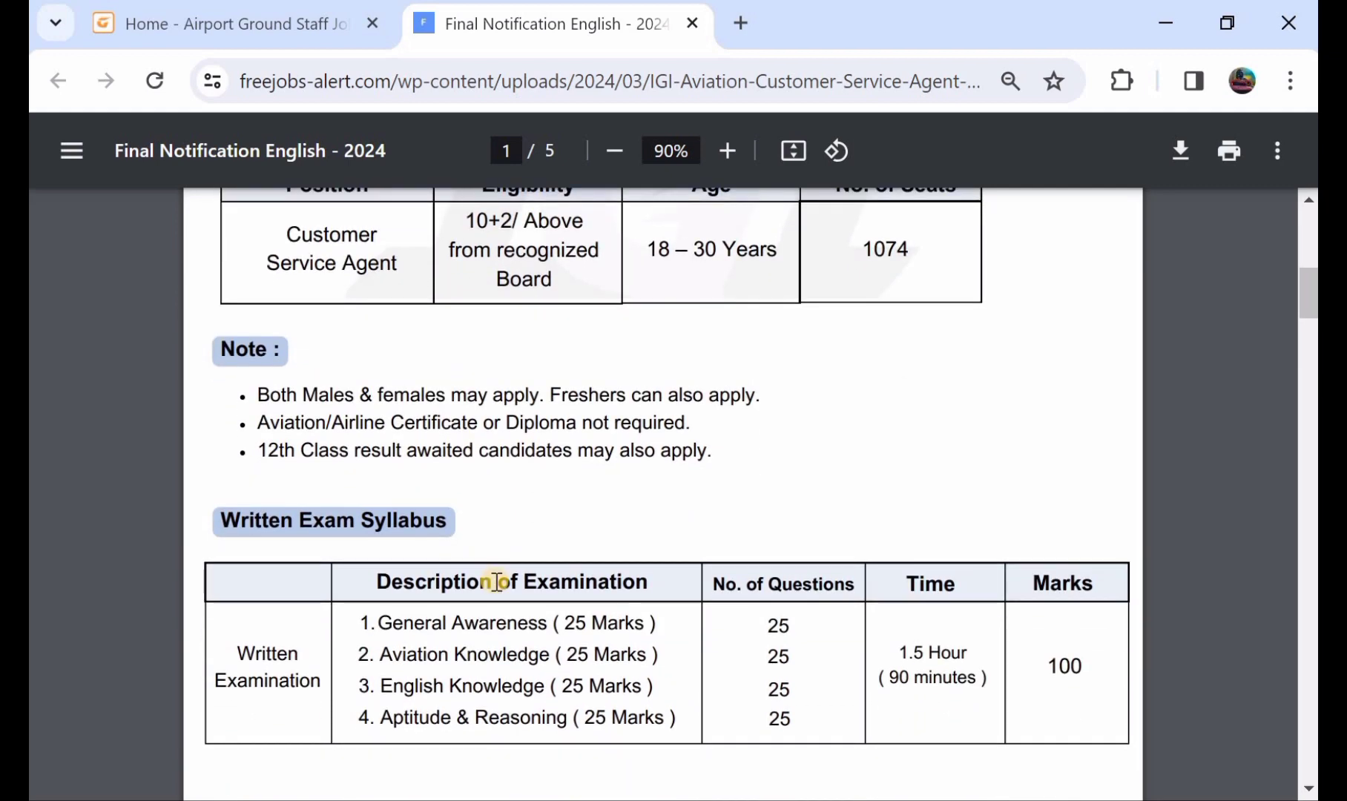
pyautogui.scroll(-1, 534, 613)
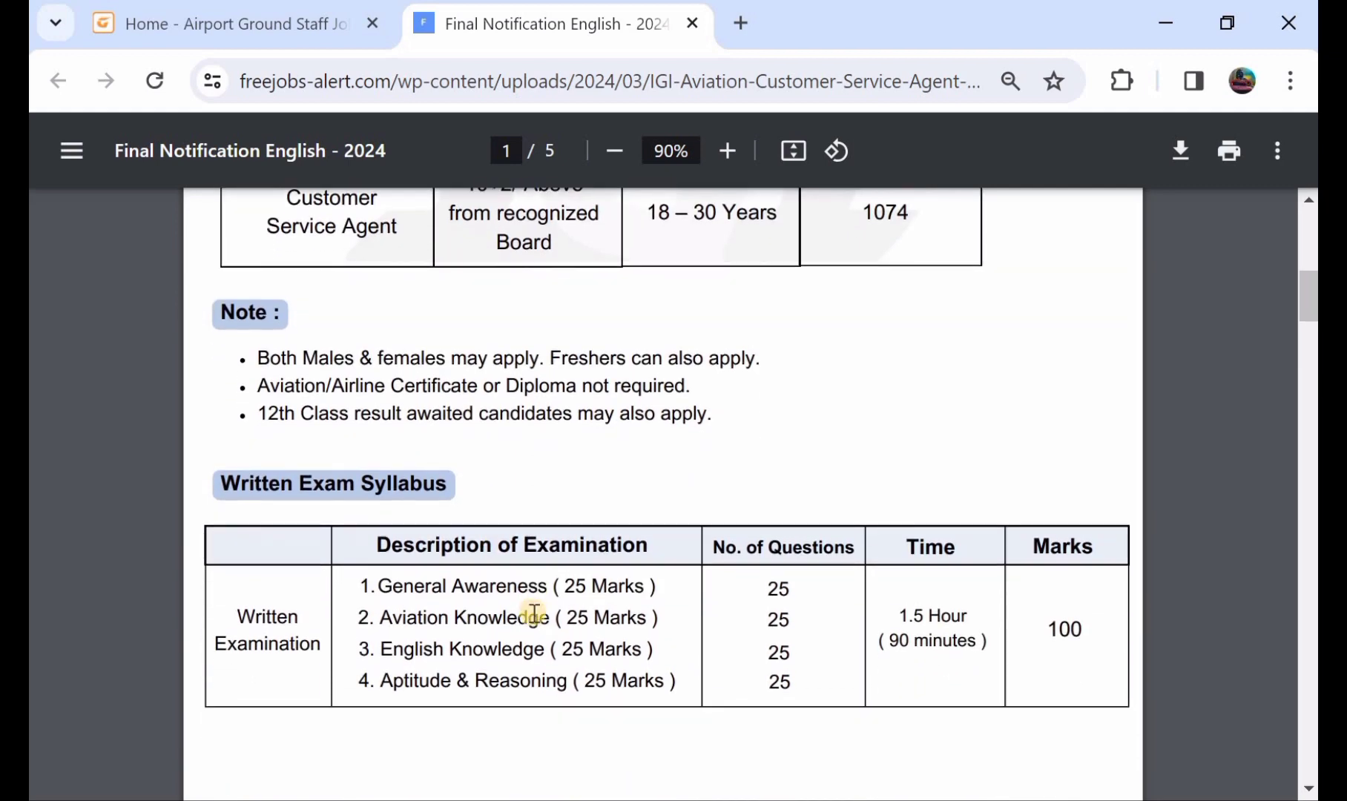
pyautogui.scroll(-20, 620, 632)
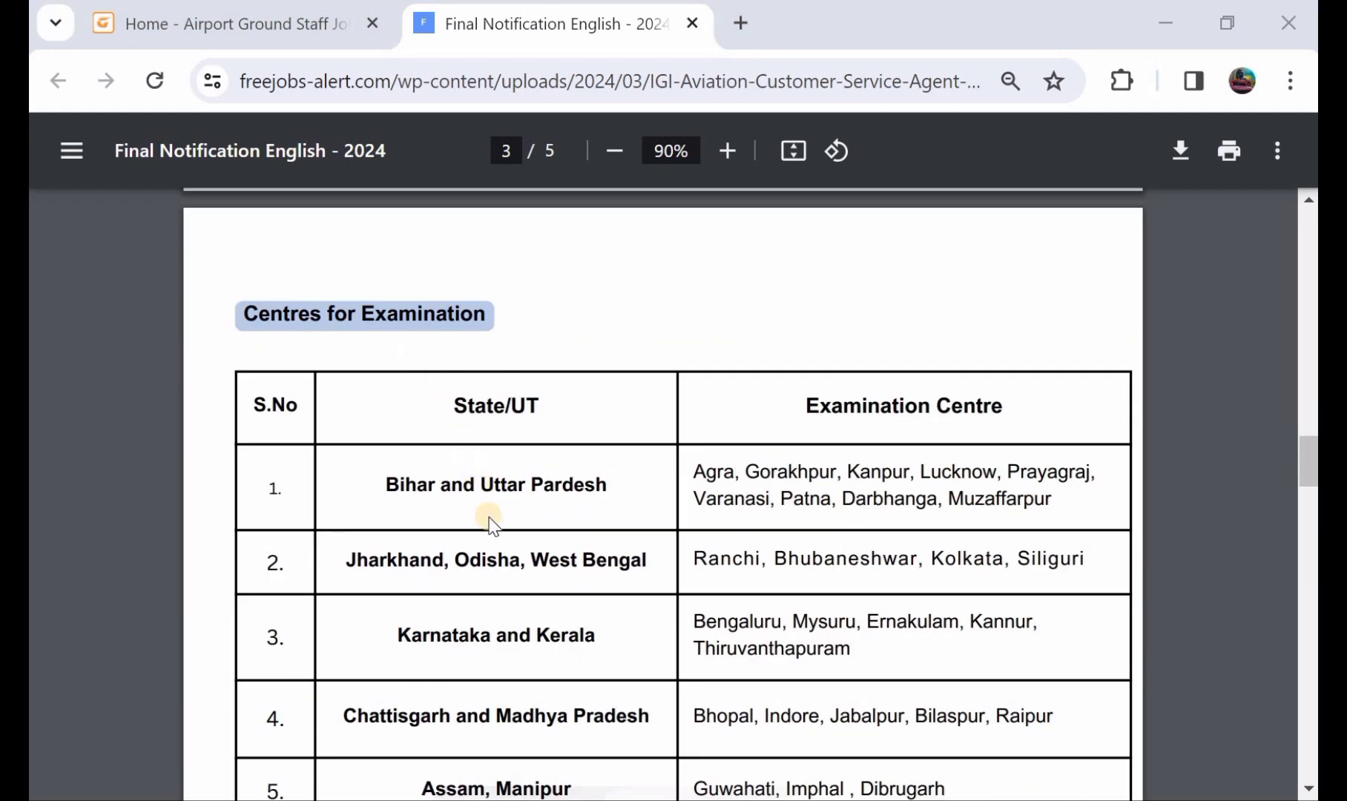
# Review the Centres for Examination table on page 3, scroll back to page 1, and return to the homepage.
pyautogui.scroll(-2, 586, 479)
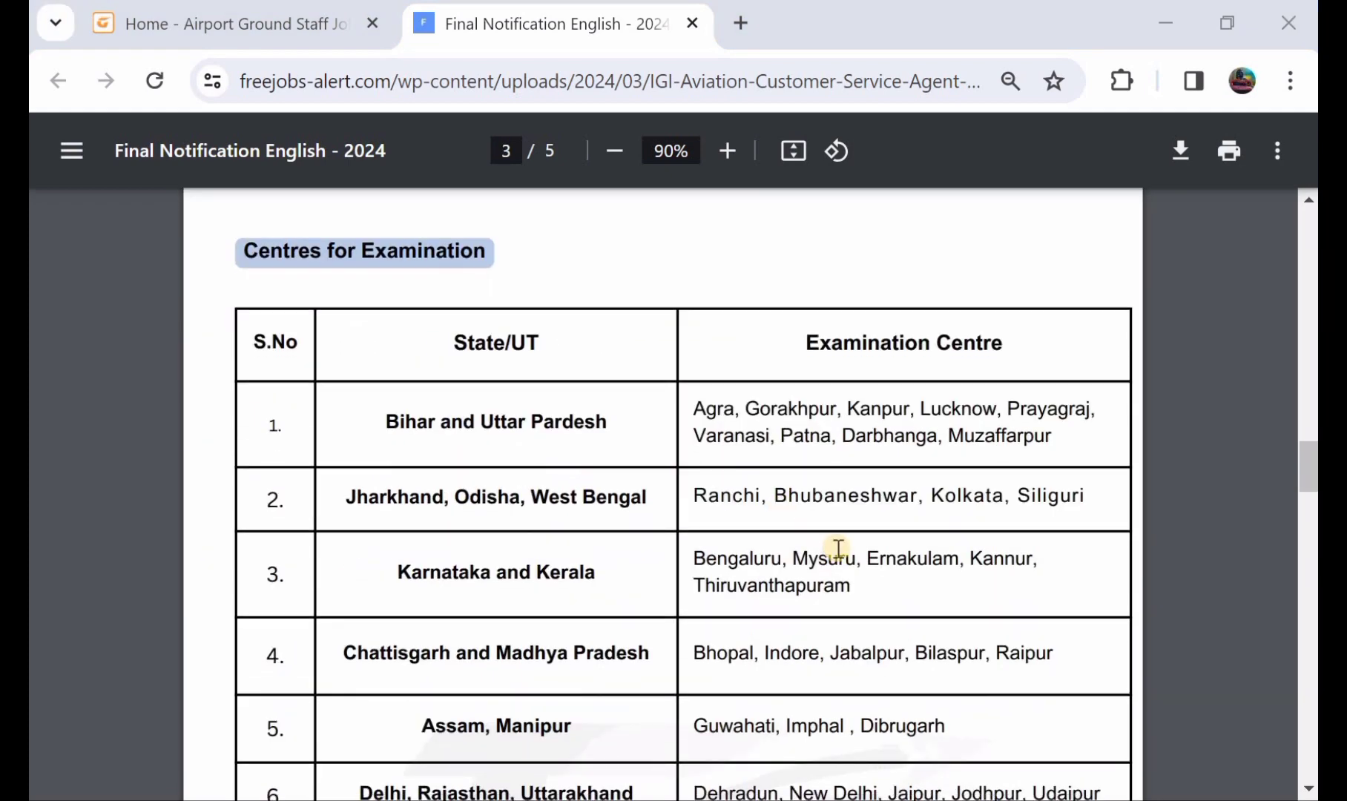
pyautogui.scroll(-8, 838, 550)
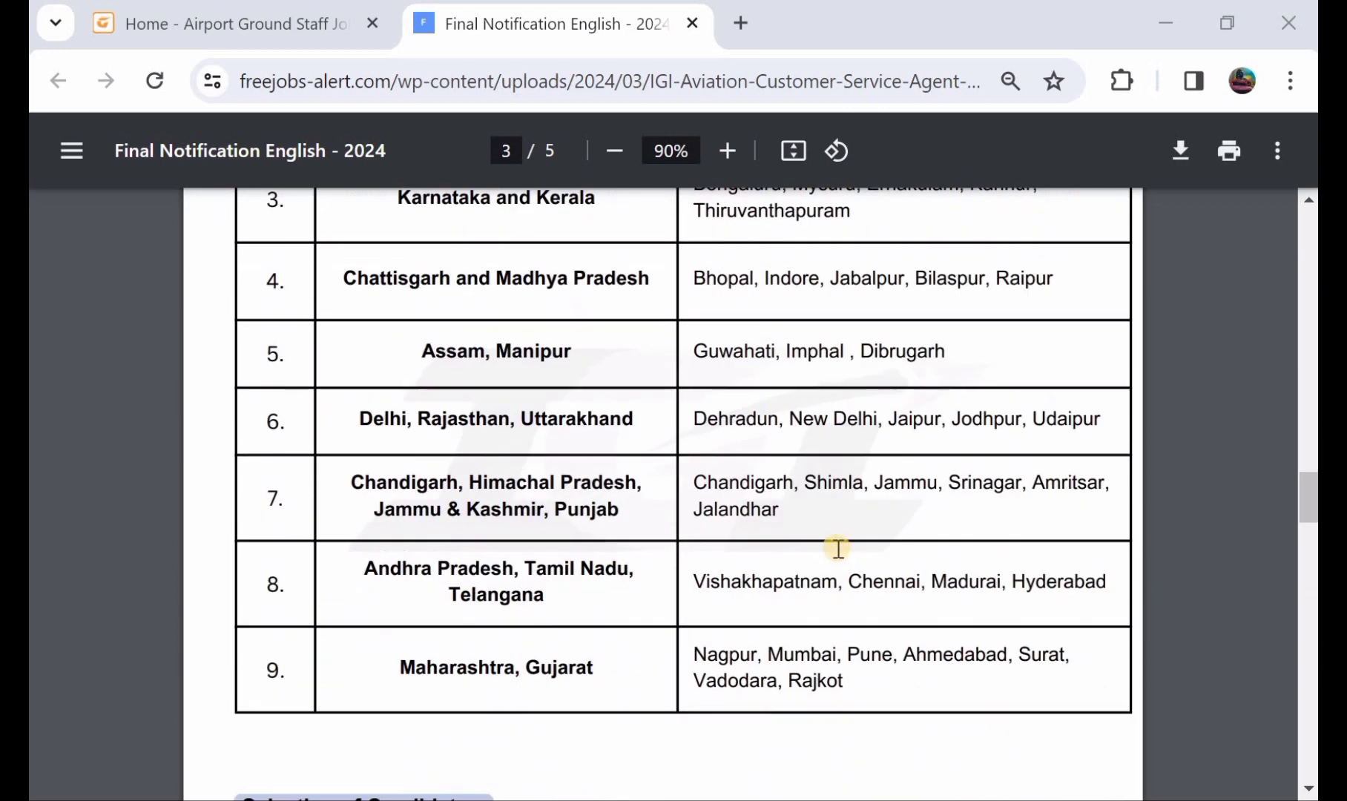
pyautogui.scroll(-5, 838, 549)
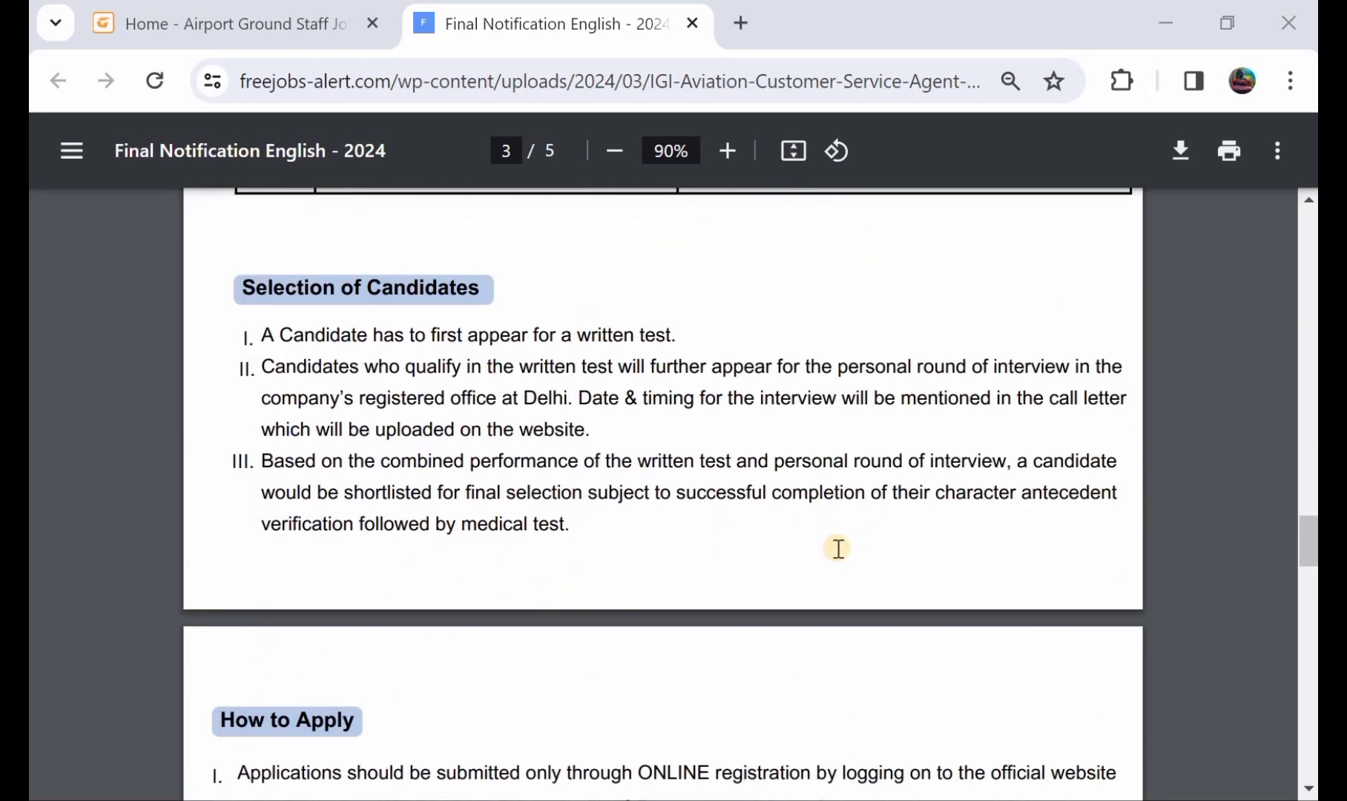
pyautogui.scroll(10, 838, 549)
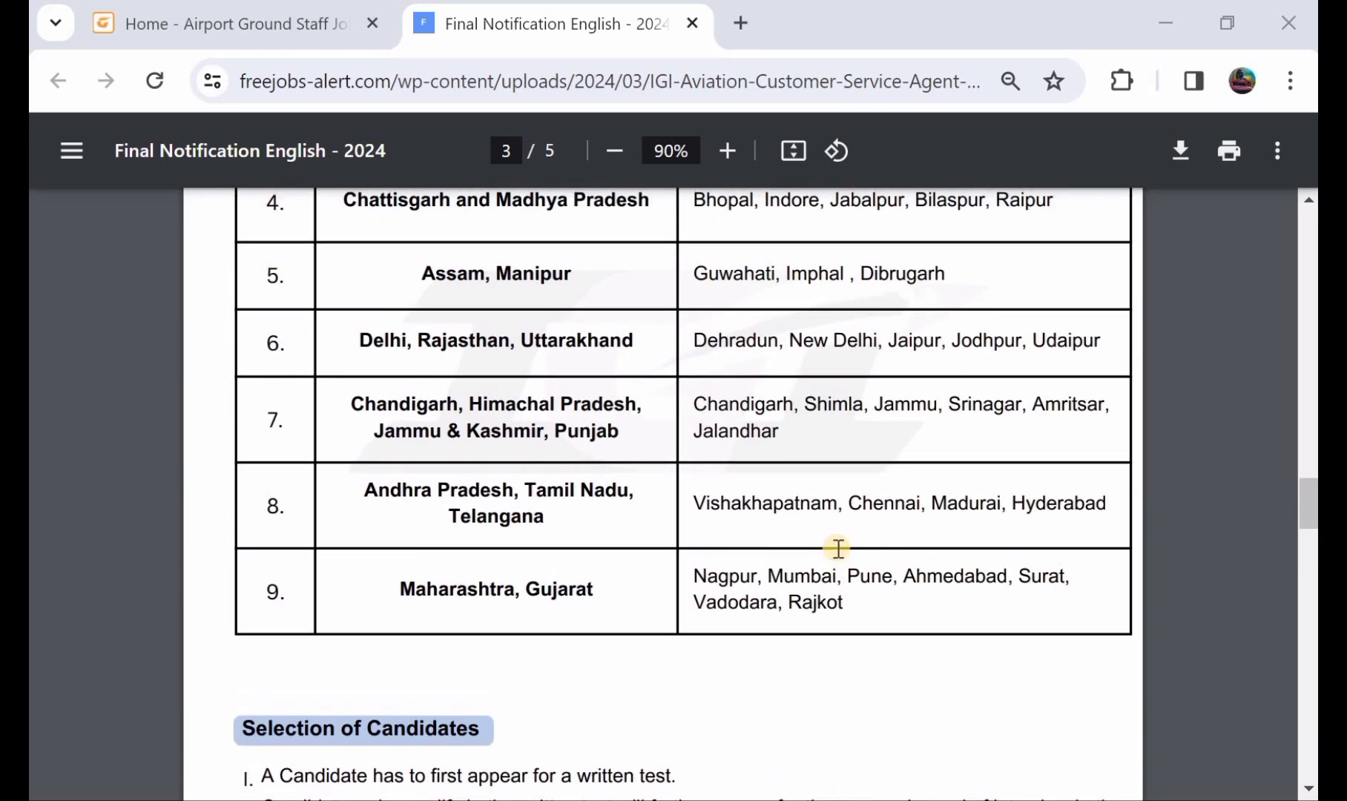
pyautogui.scroll(12, 838, 550)
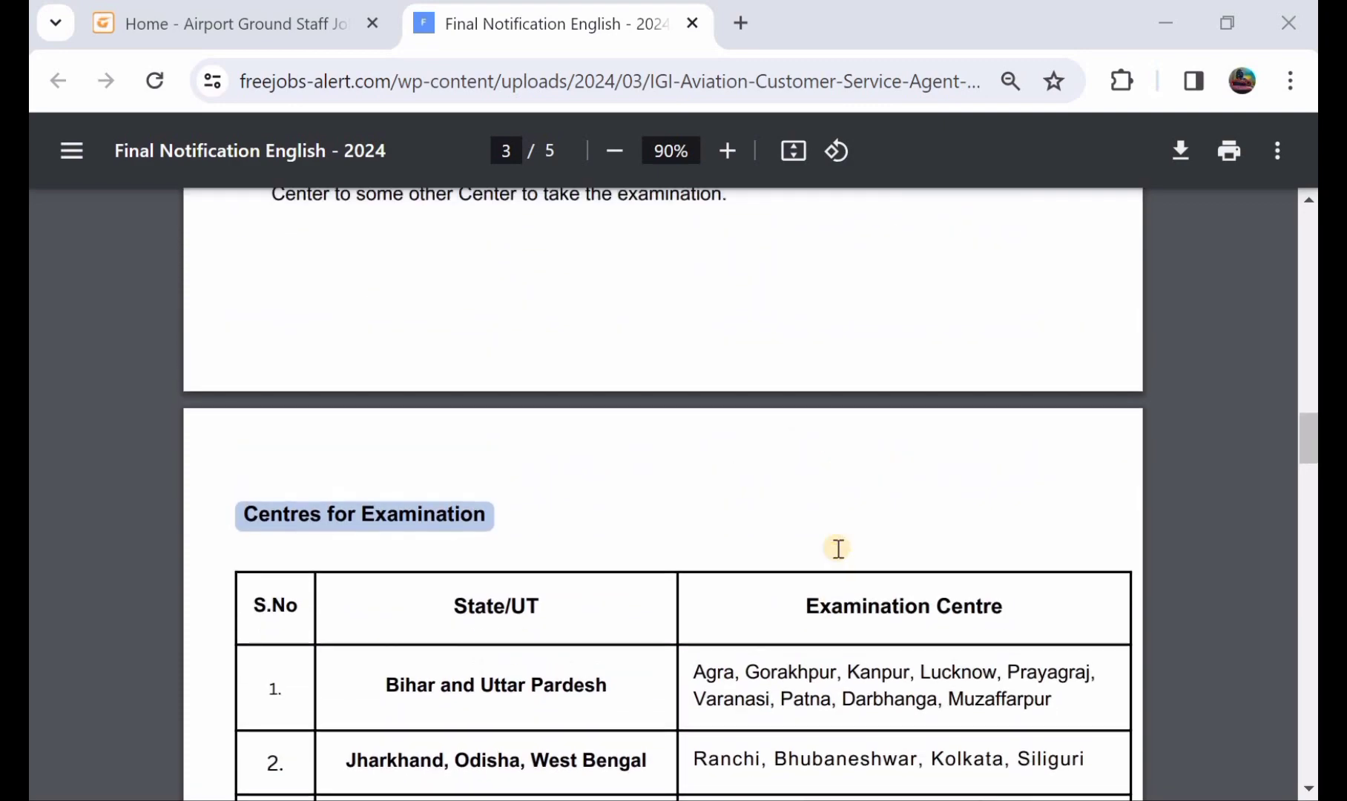
pyautogui.scroll(9, 838, 549)
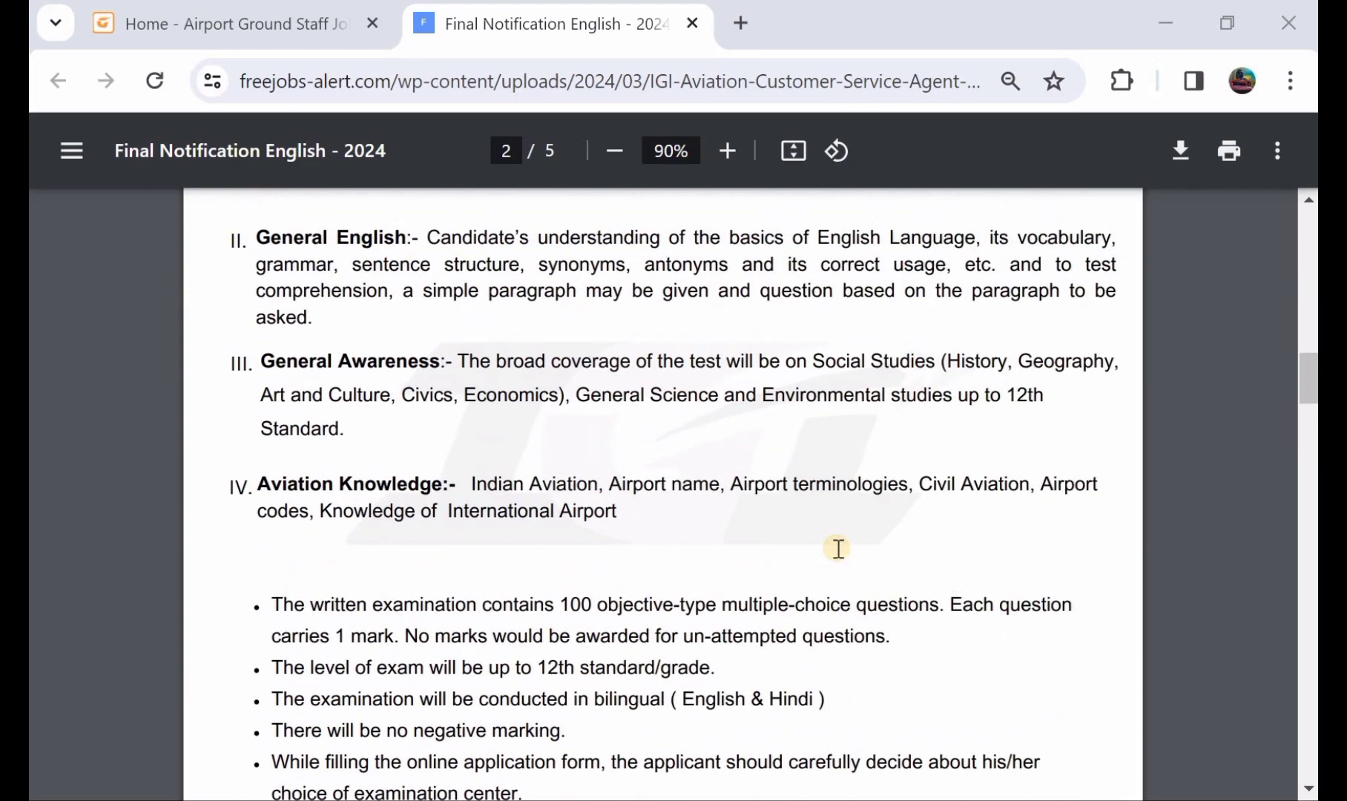
pyautogui.scroll(9, 838, 550)
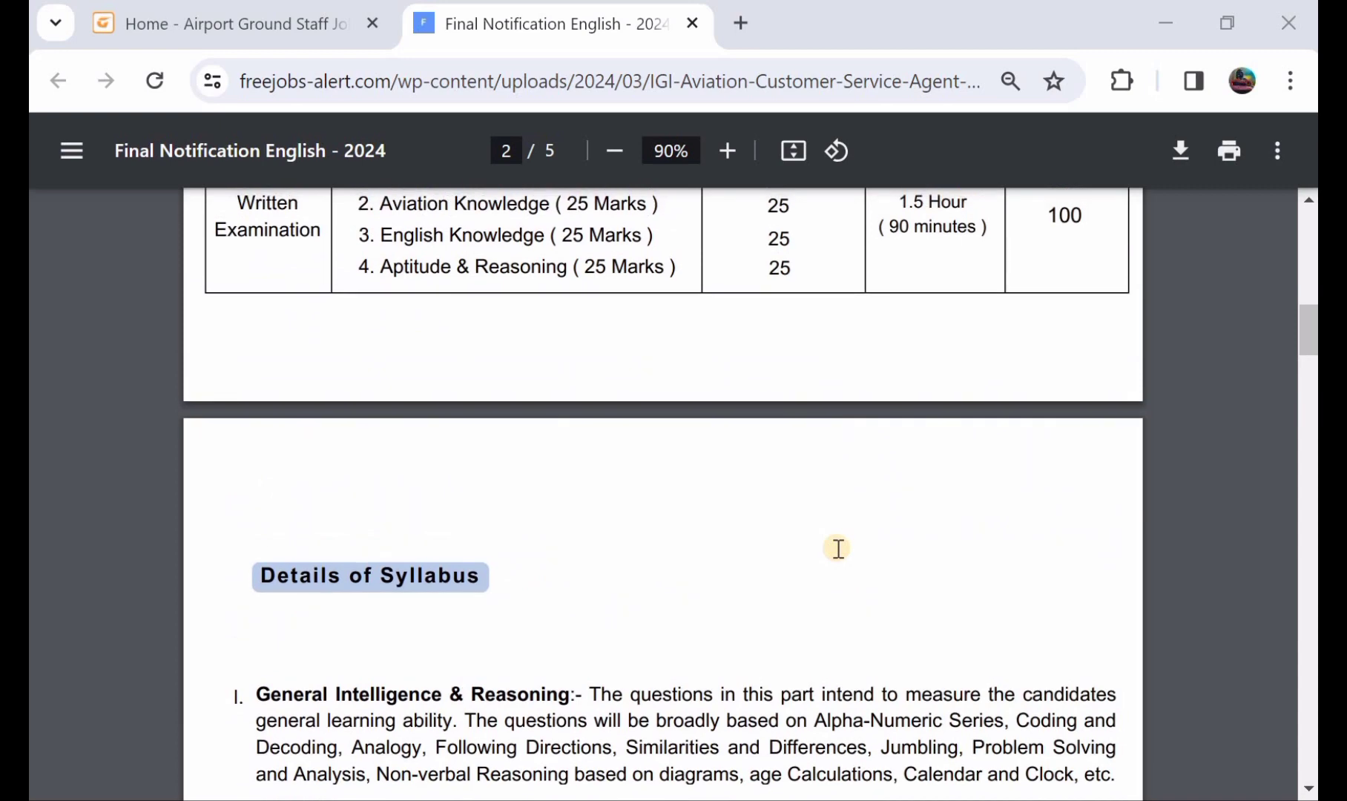
pyautogui.scroll(4, 627, 417)
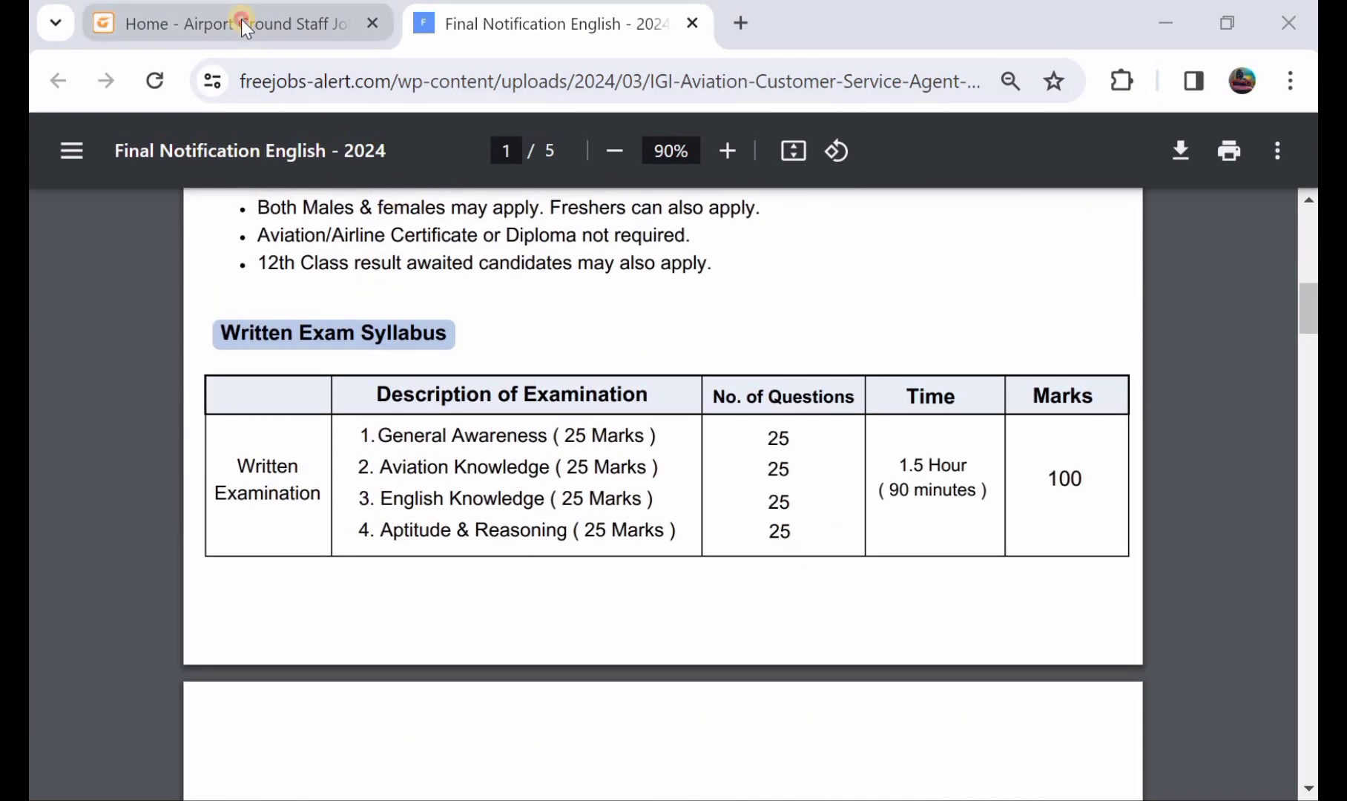
pyautogui.click(241, 19)
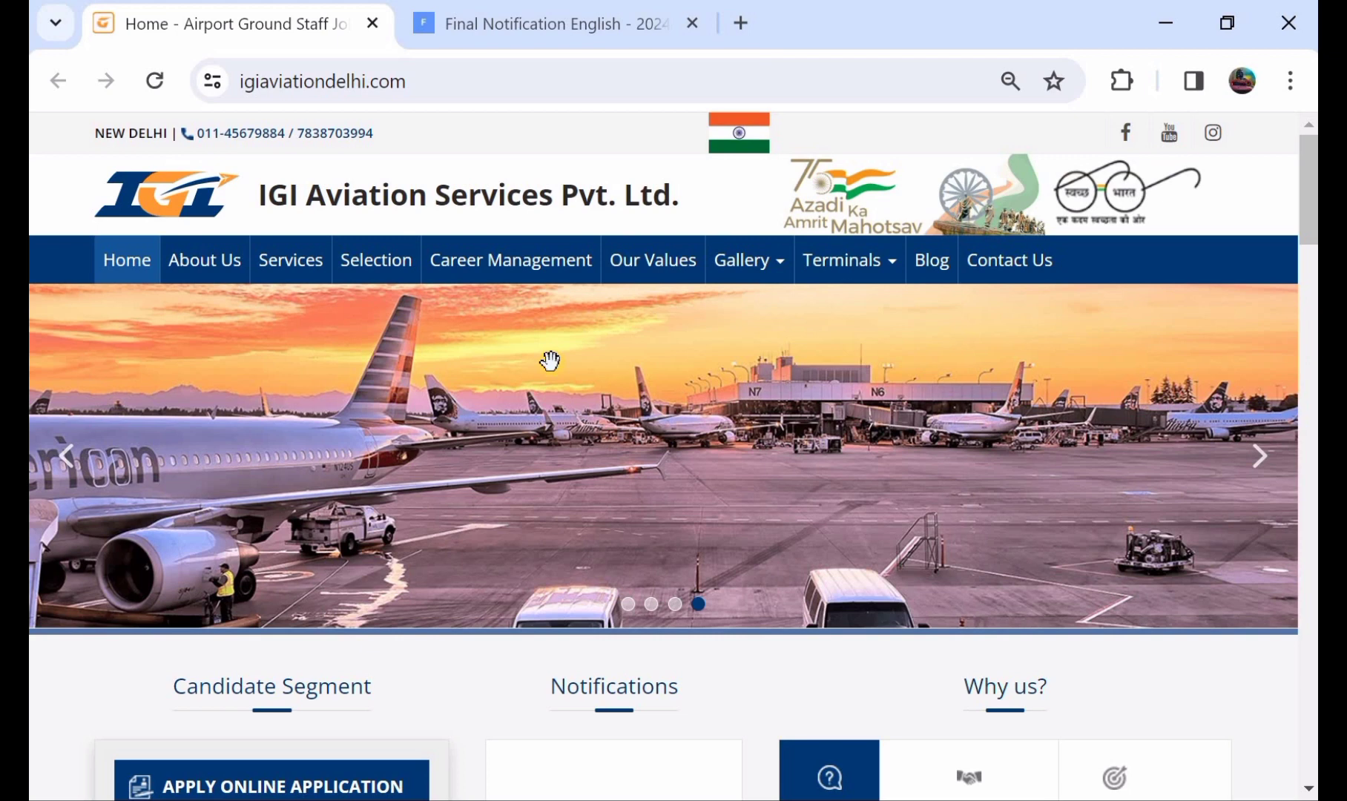
# Start the online job application from Apply Online Application in the Candidate Segment.
pyautogui.scroll(-4, 549, 360)
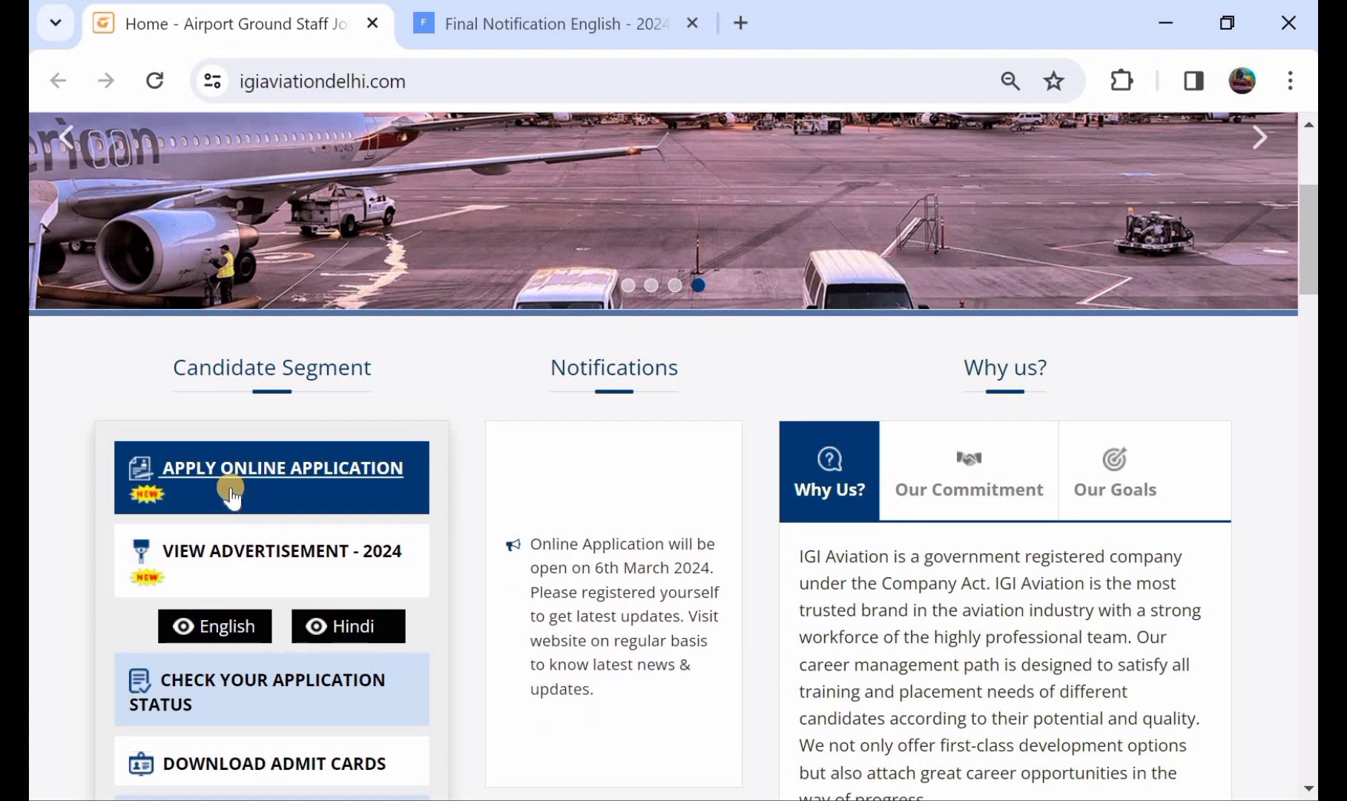
pyautogui.click(287, 473)
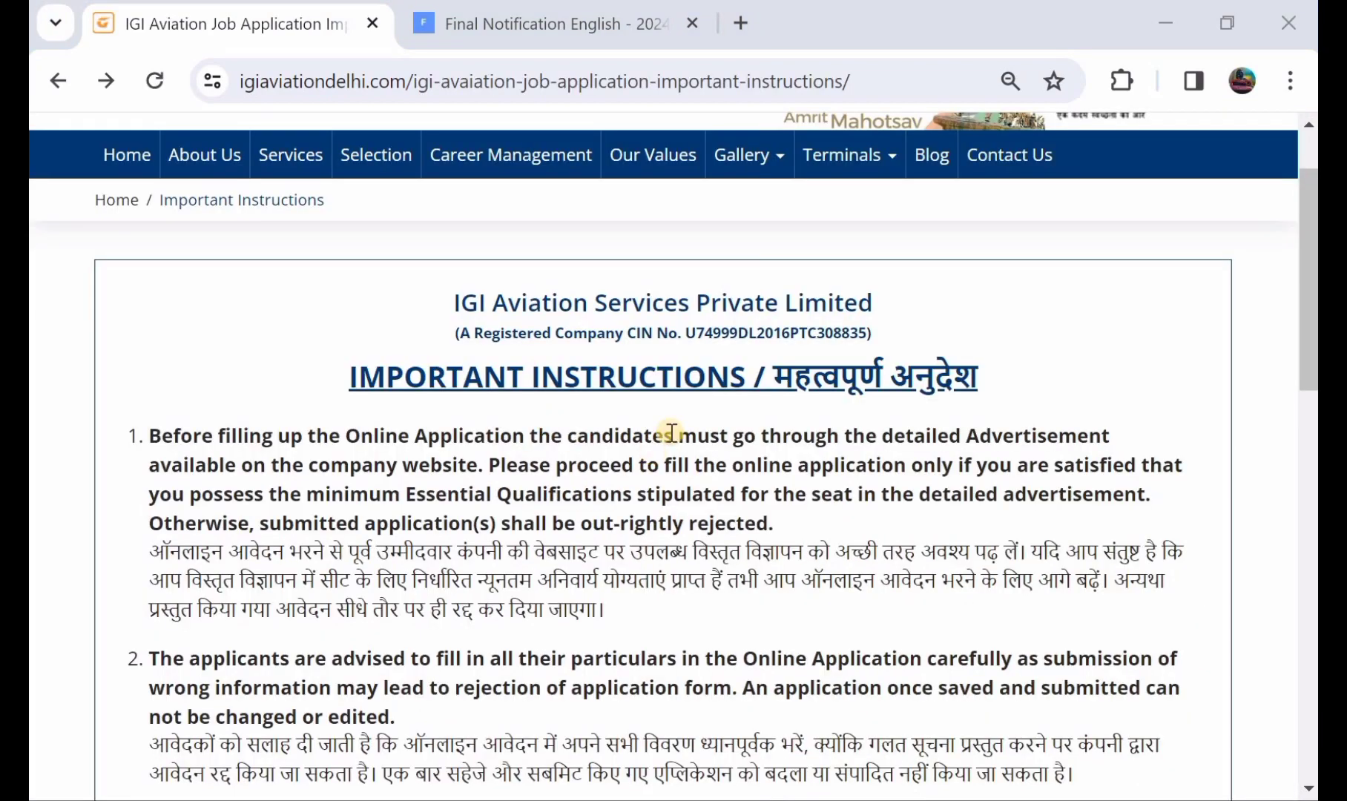
# Accept the declaration at the bottom of Important Instructions and proceed with Apply Now.
pyautogui.scroll(-20, 672, 431)
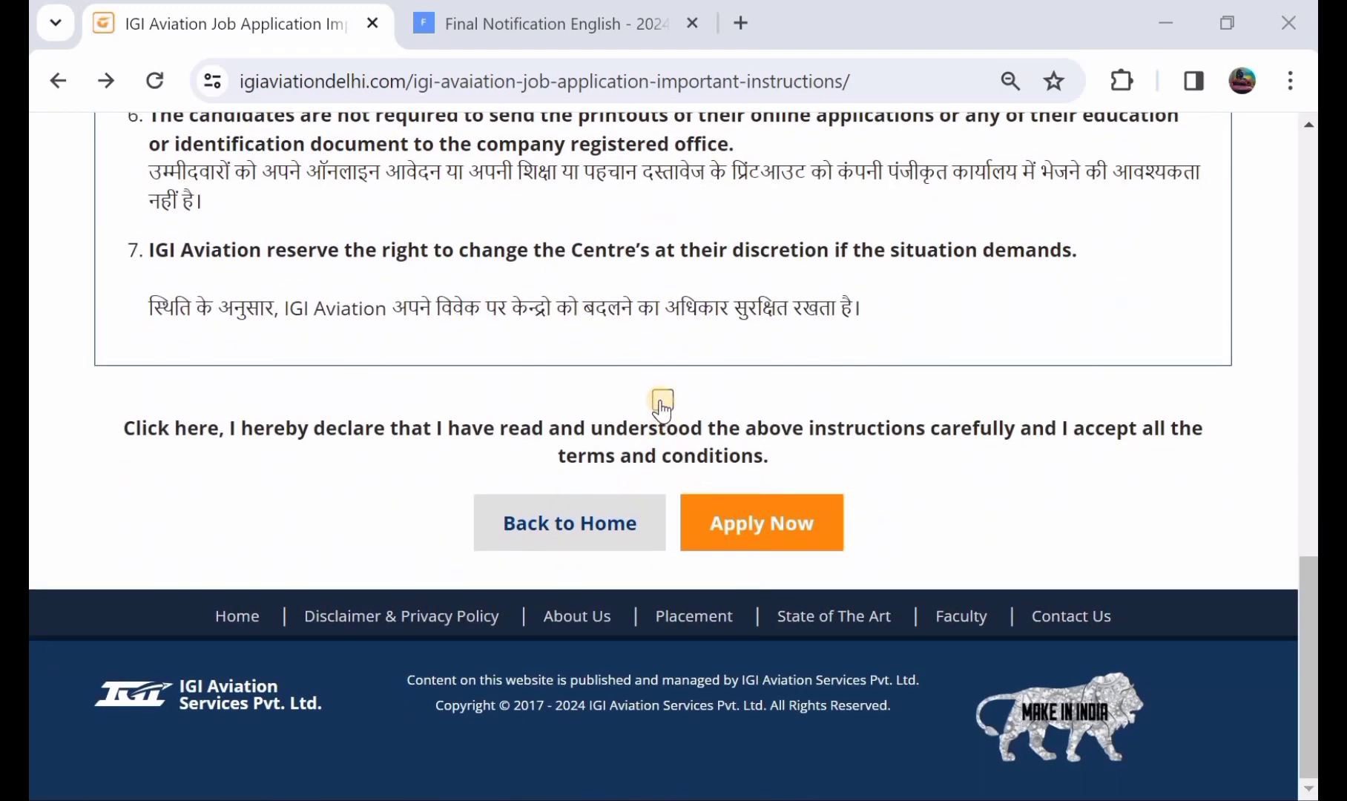
pyautogui.click(662, 401)
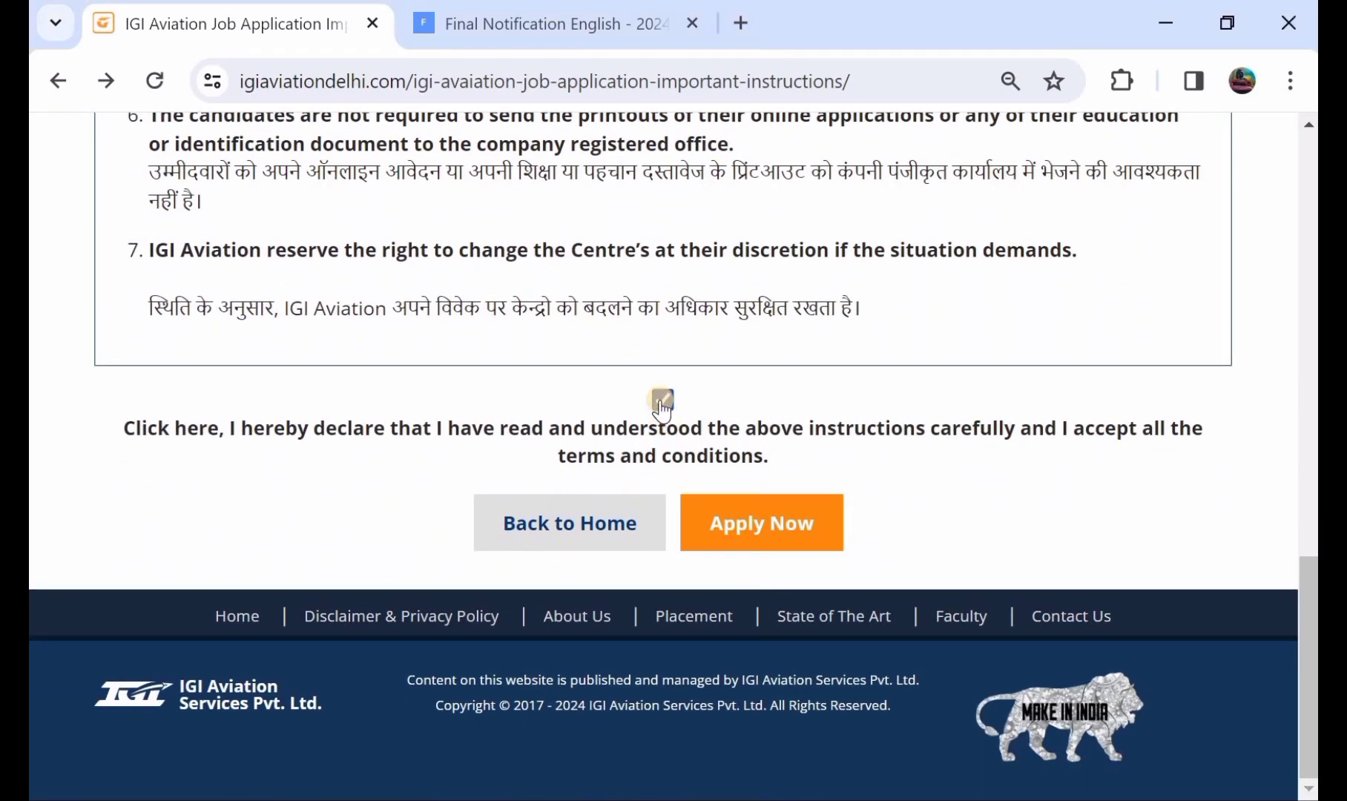
pyautogui.click(751, 520)
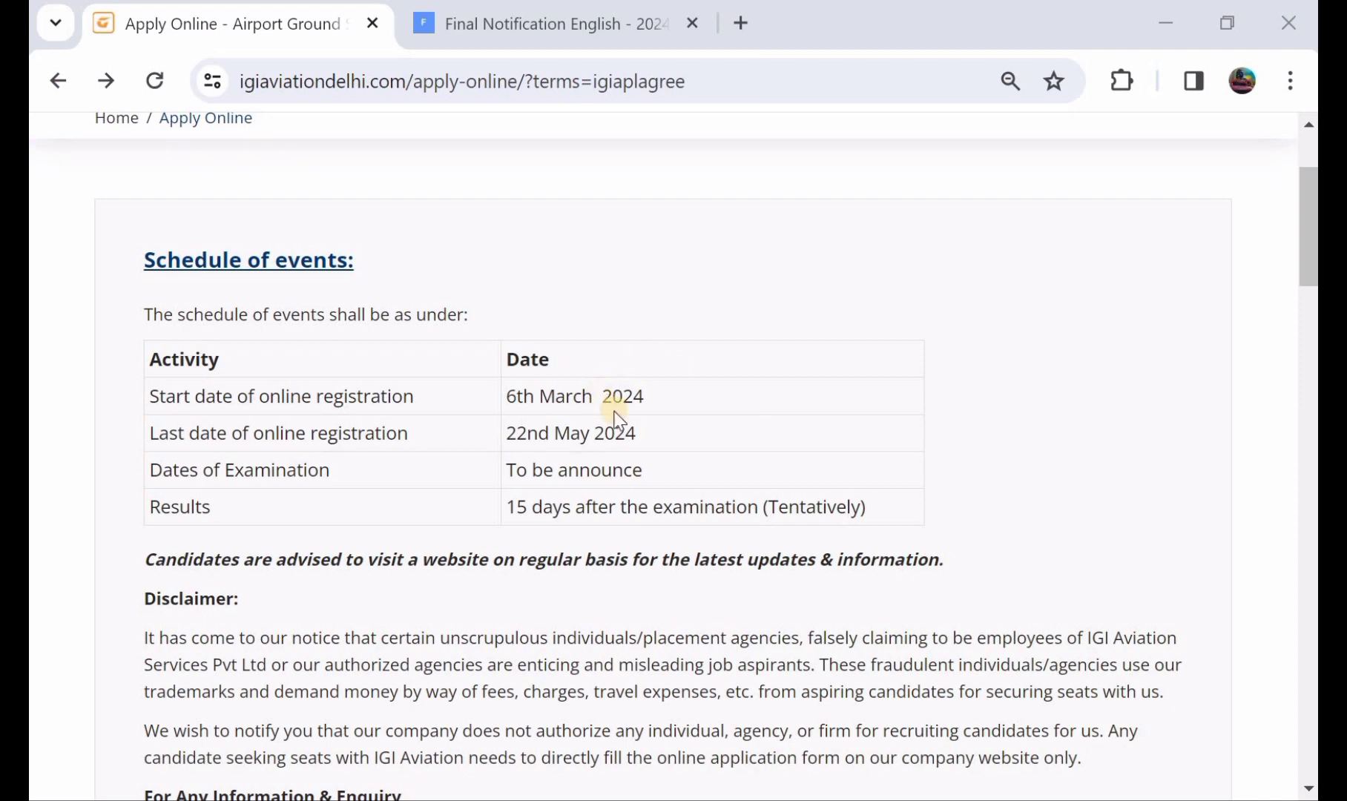
# Scroll past the disclaimer down to the blank Personal Details form section.
pyautogui.scroll(-3, 616, 419)
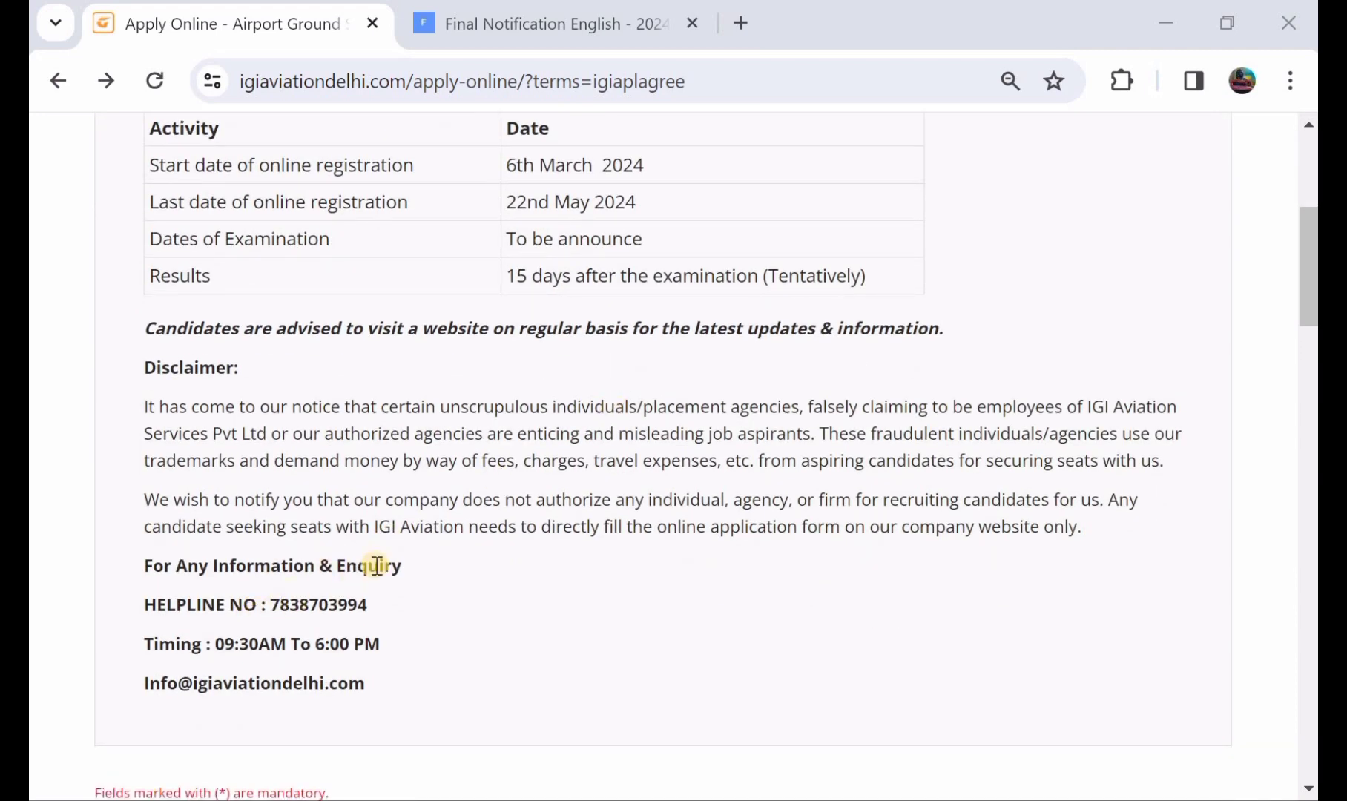
pyautogui.scroll(-4, 432, 553)
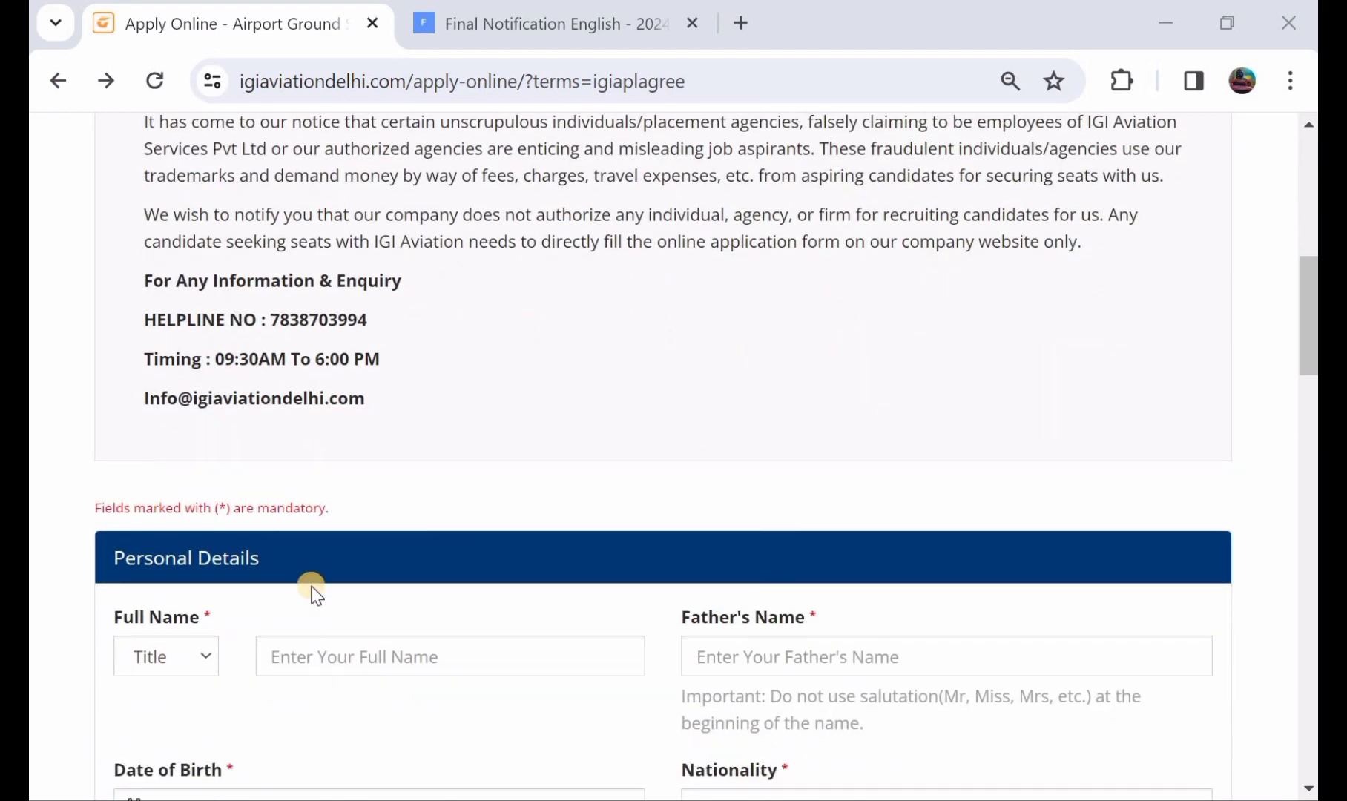
pyautogui.scroll(-1, 292, 607)
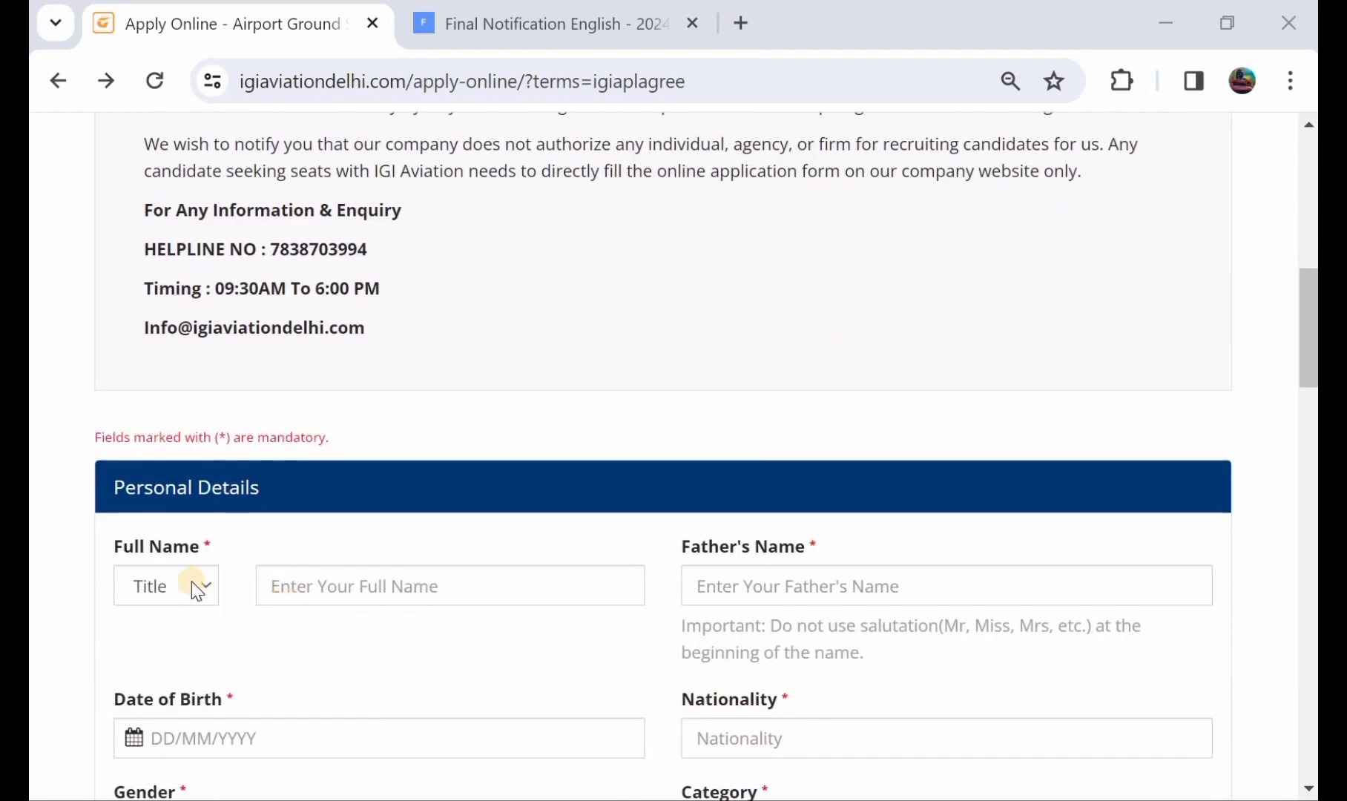
# Set the title to Mr. and enter the applicant's full name and father's name.
pyautogui.click(187, 589)
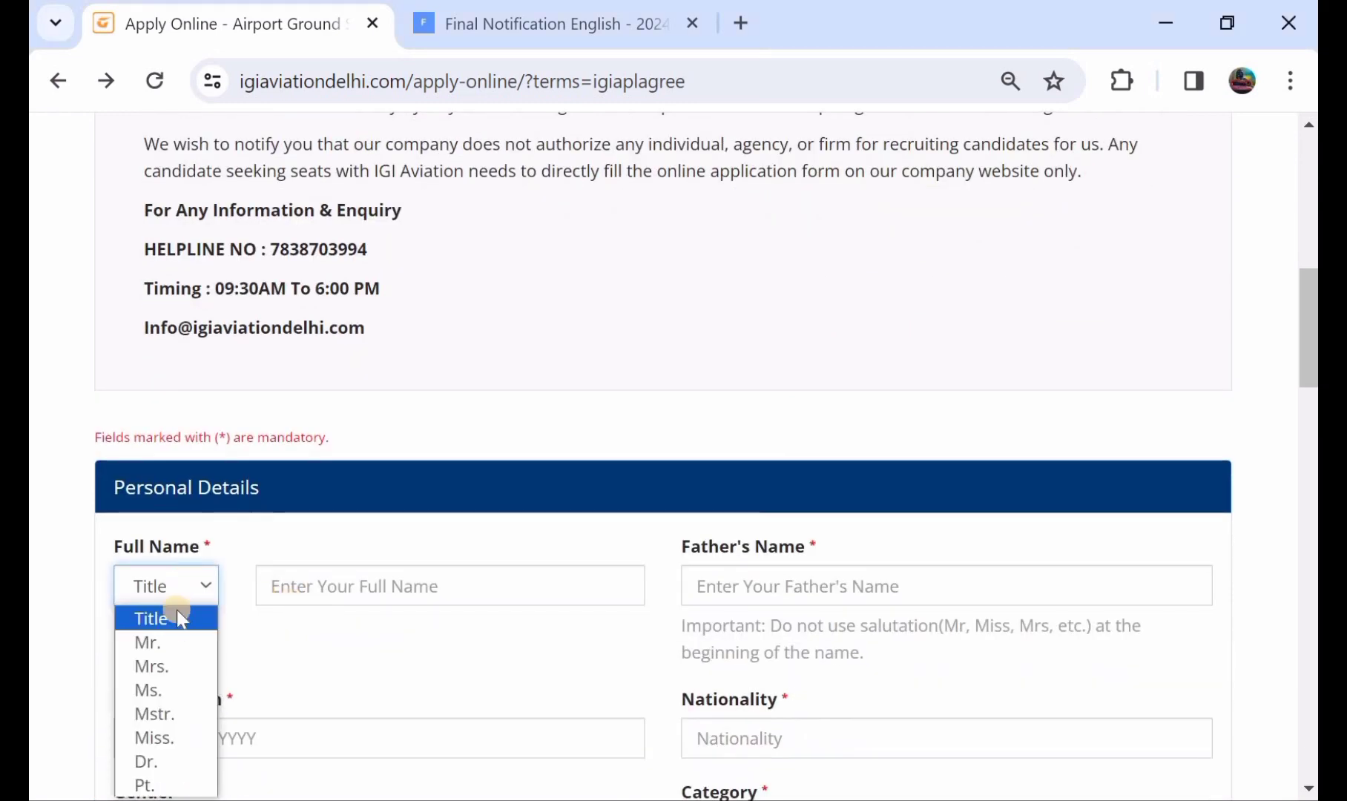
pyautogui.click(183, 647)
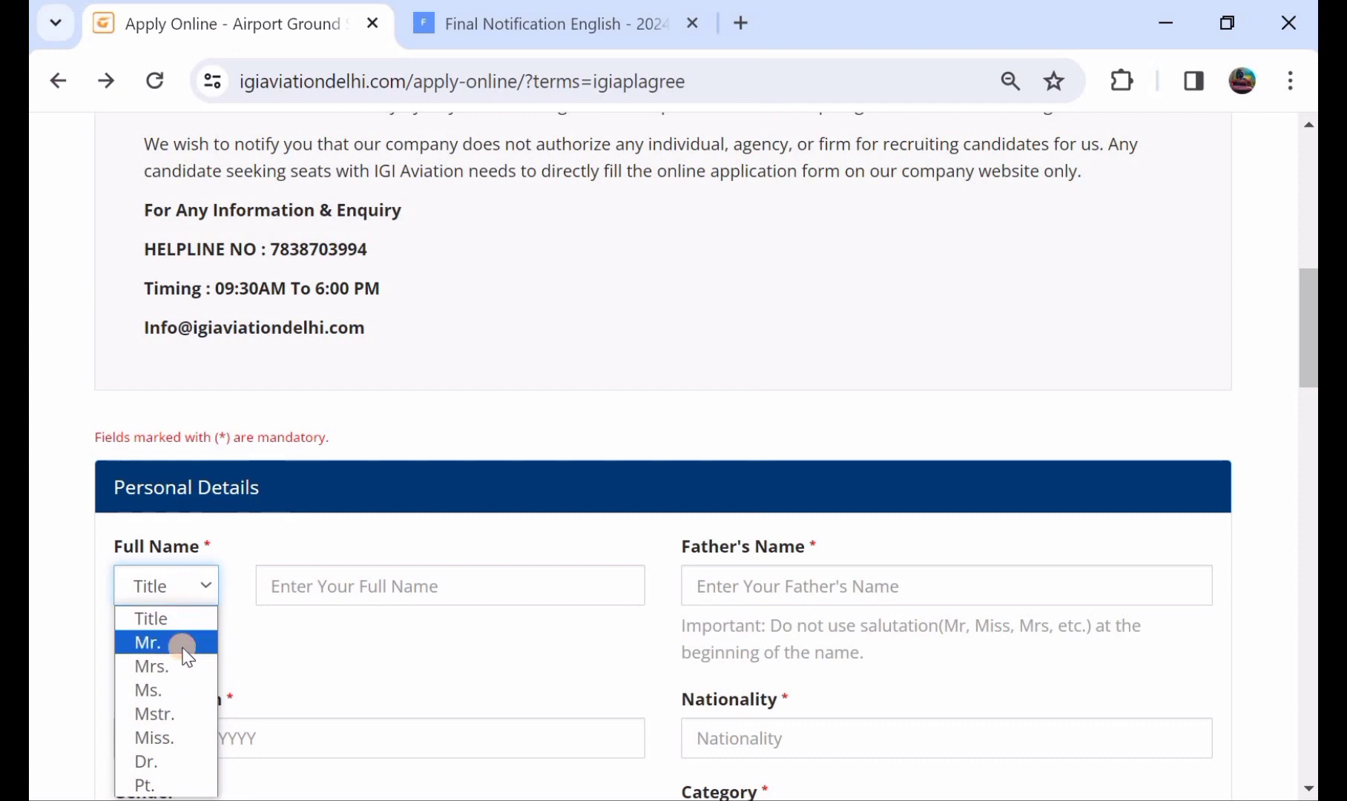
pyautogui.click(367, 591)
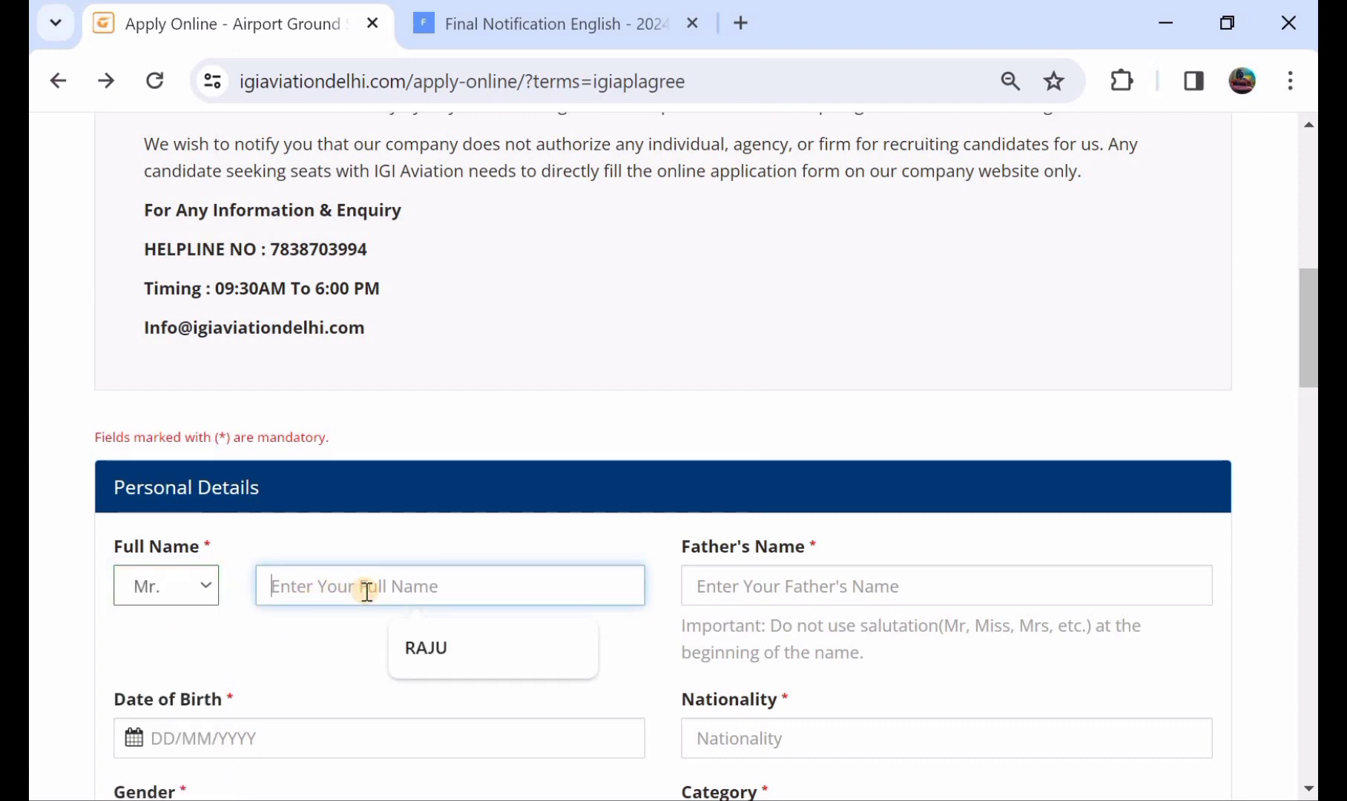
pyautogui.write('RAJU')
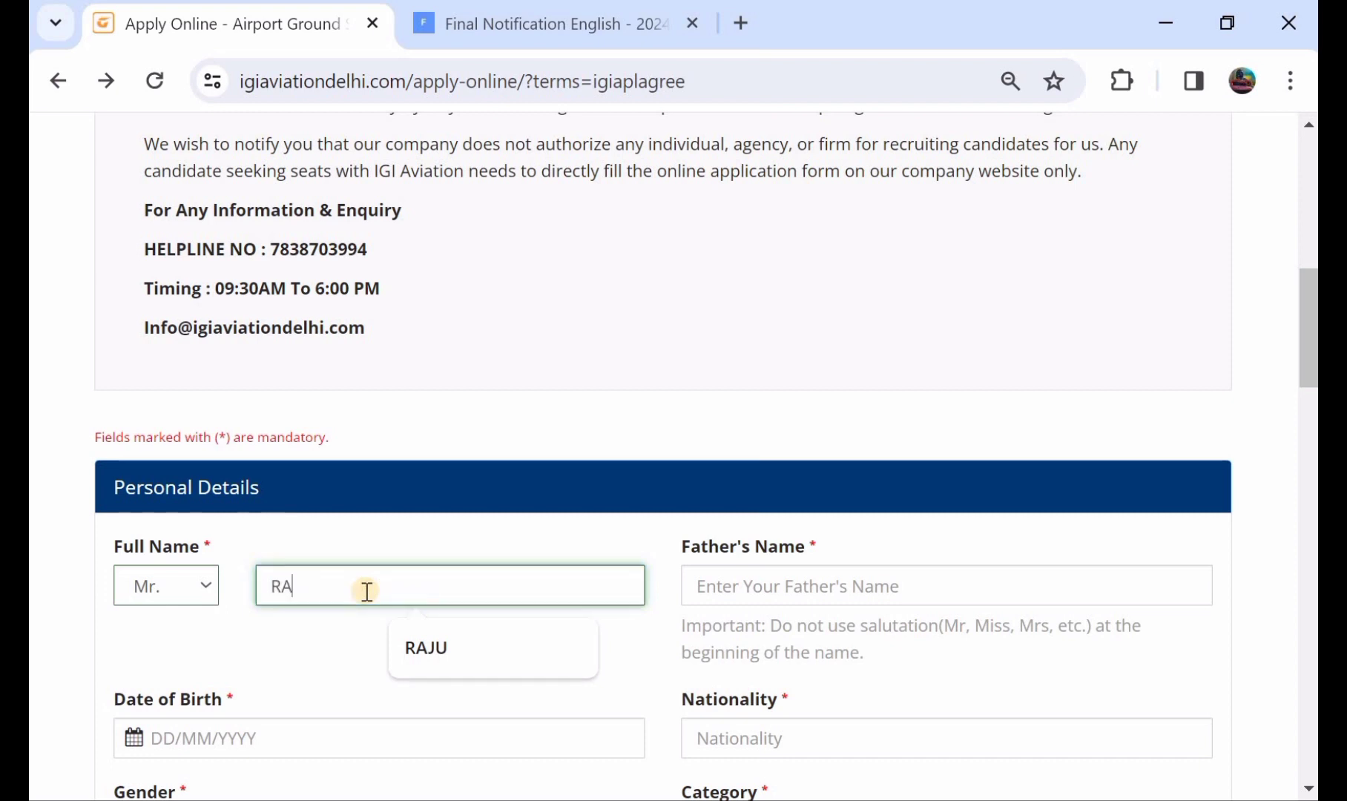
pyautogui.click(816, 601)
pyautogui.write('SIRI')
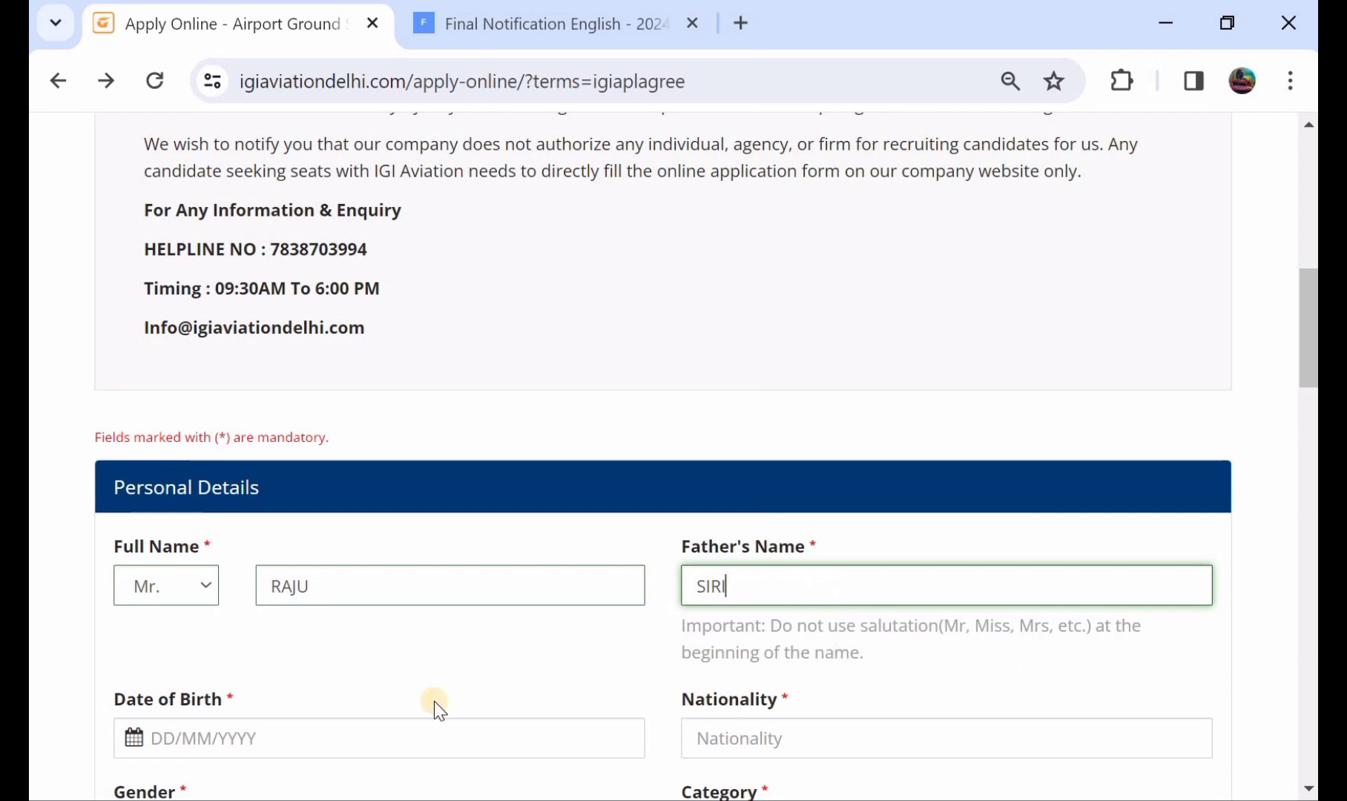
# Open the date-of-birth picker, set nationality to INDIAN, and choose Male as gender.
pyautogui.scroll(-1, 436, 705)
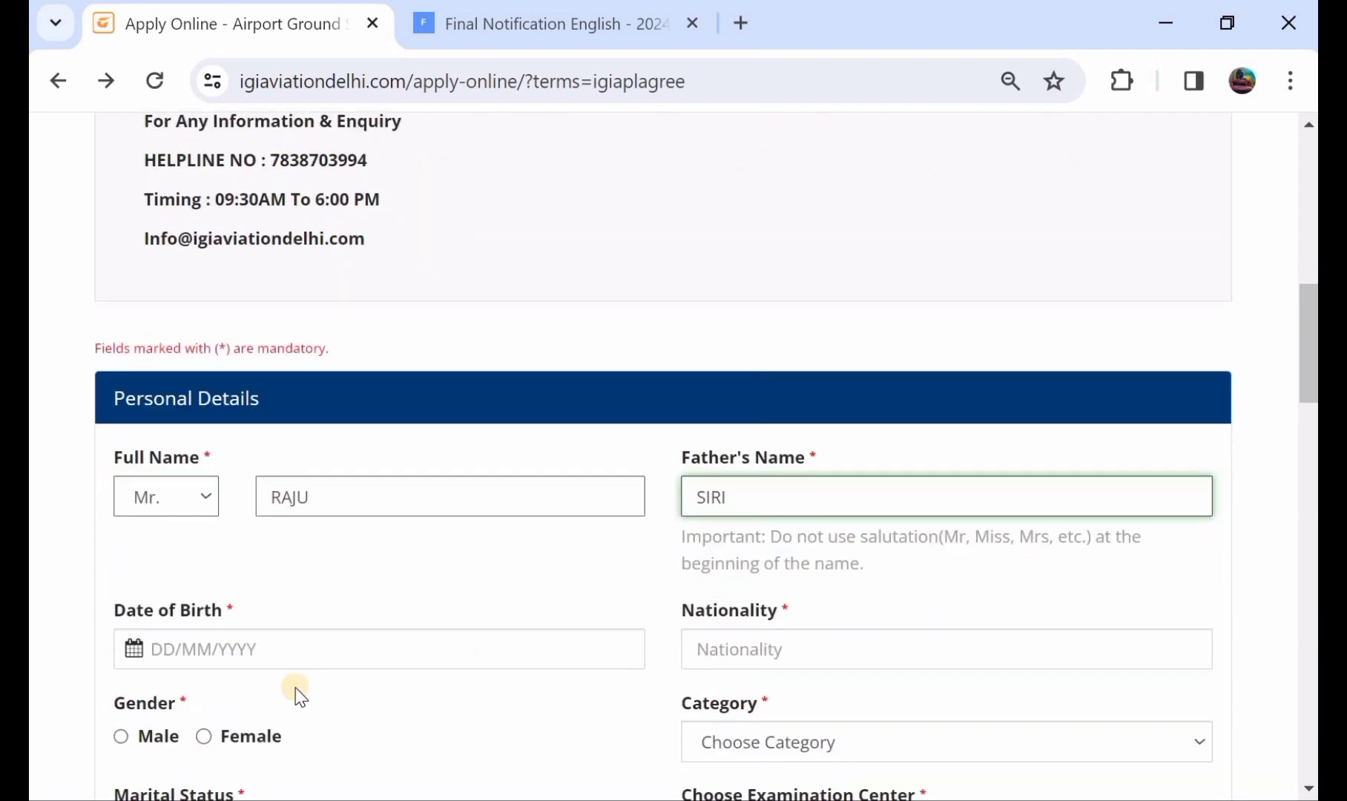
pyautogui.click(132, 651)
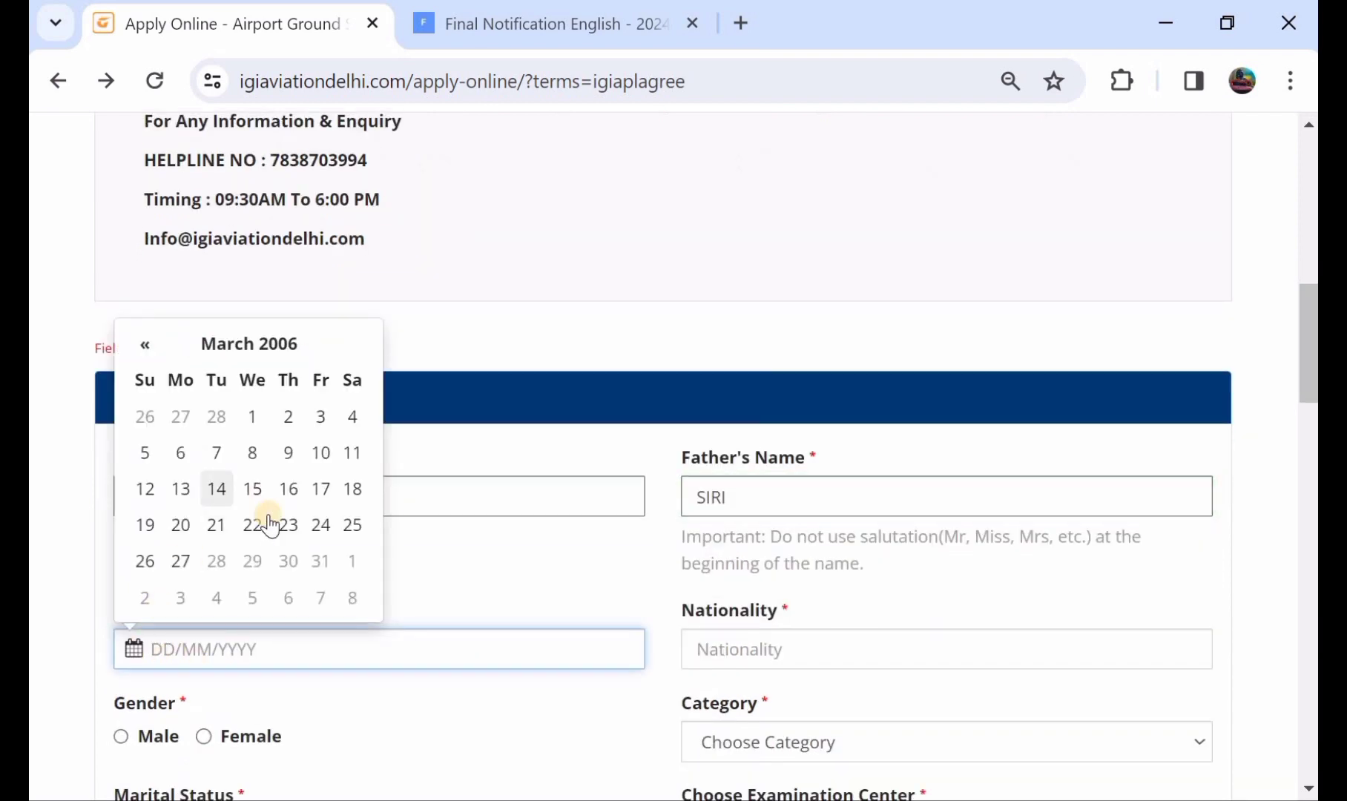
pyautogui.click(779, 650)
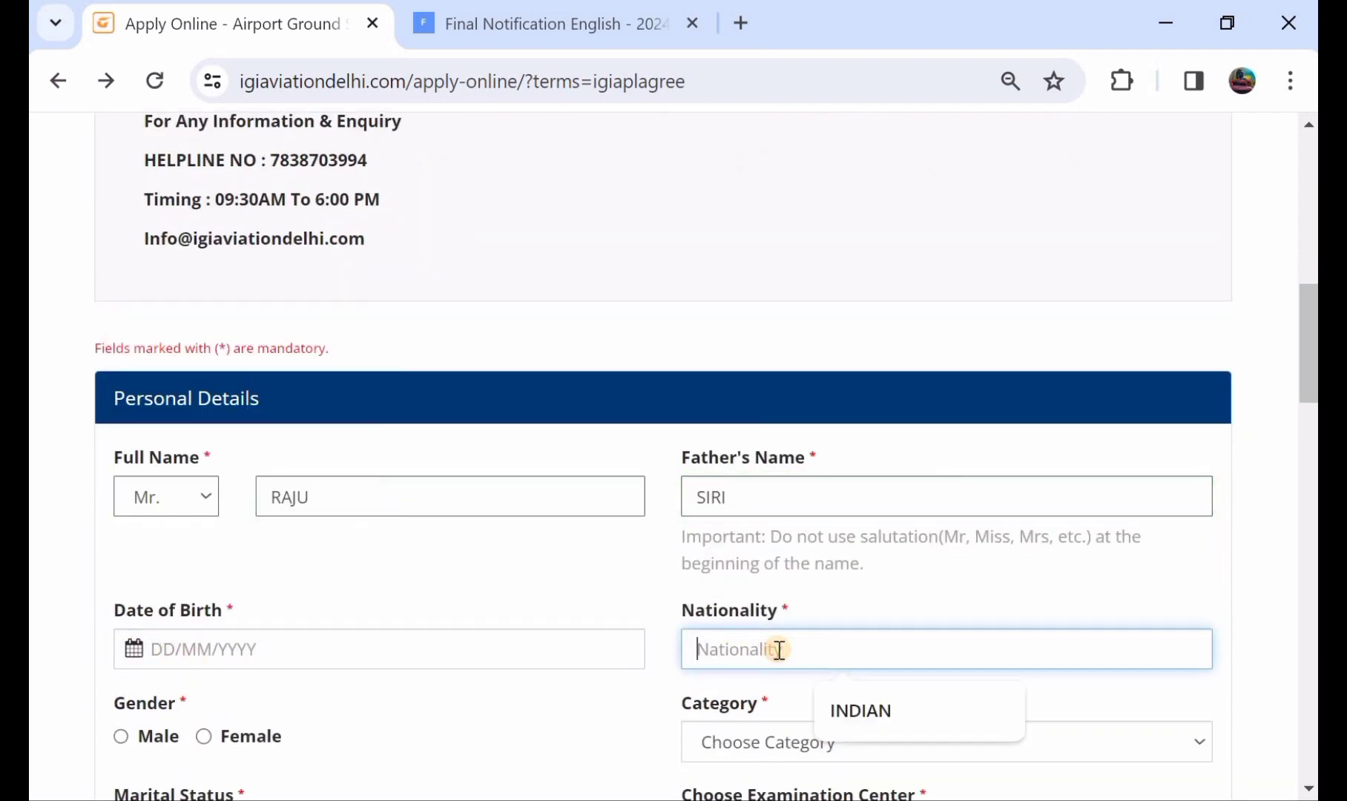
pyautogui.click(904, 709)
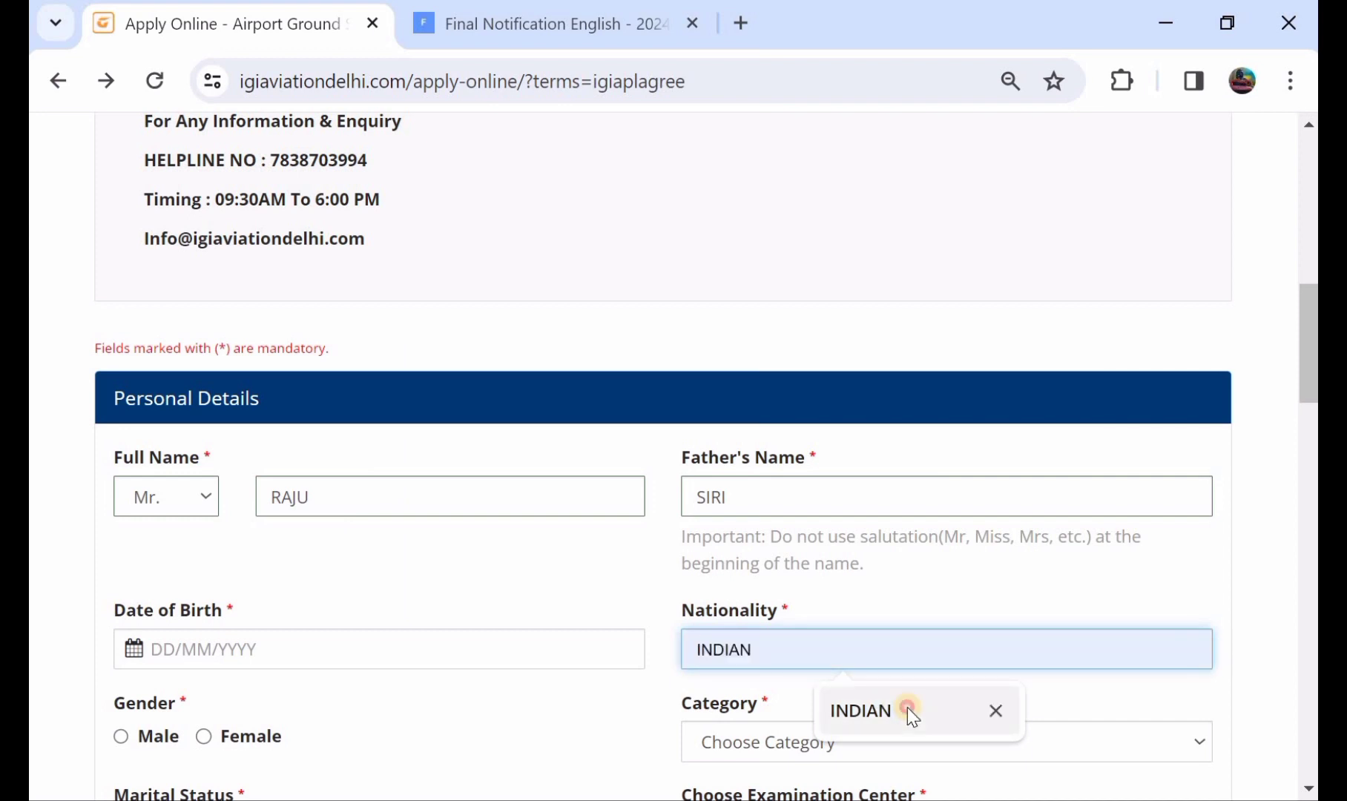
pyautogui.scroll(-1, 564, 652)
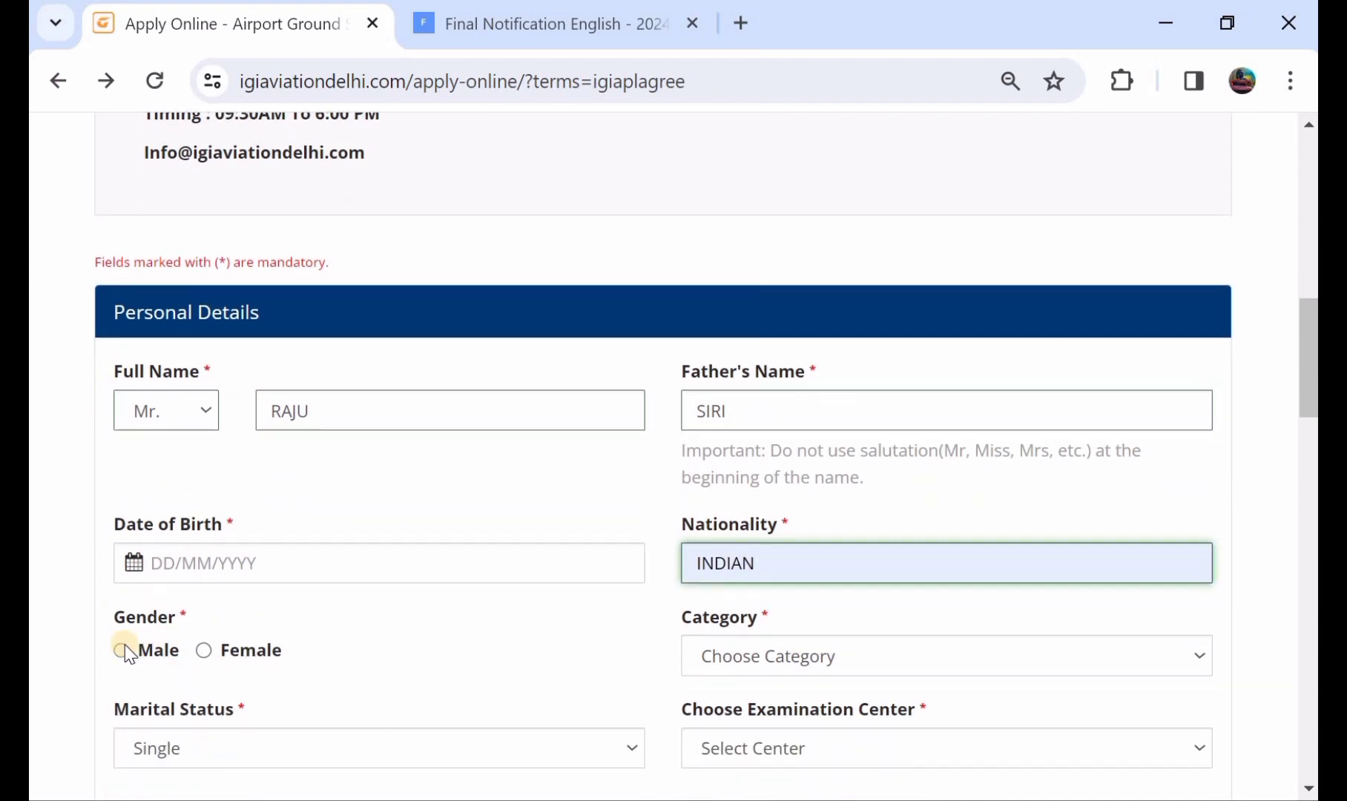
pyautogui.click(122, 650)
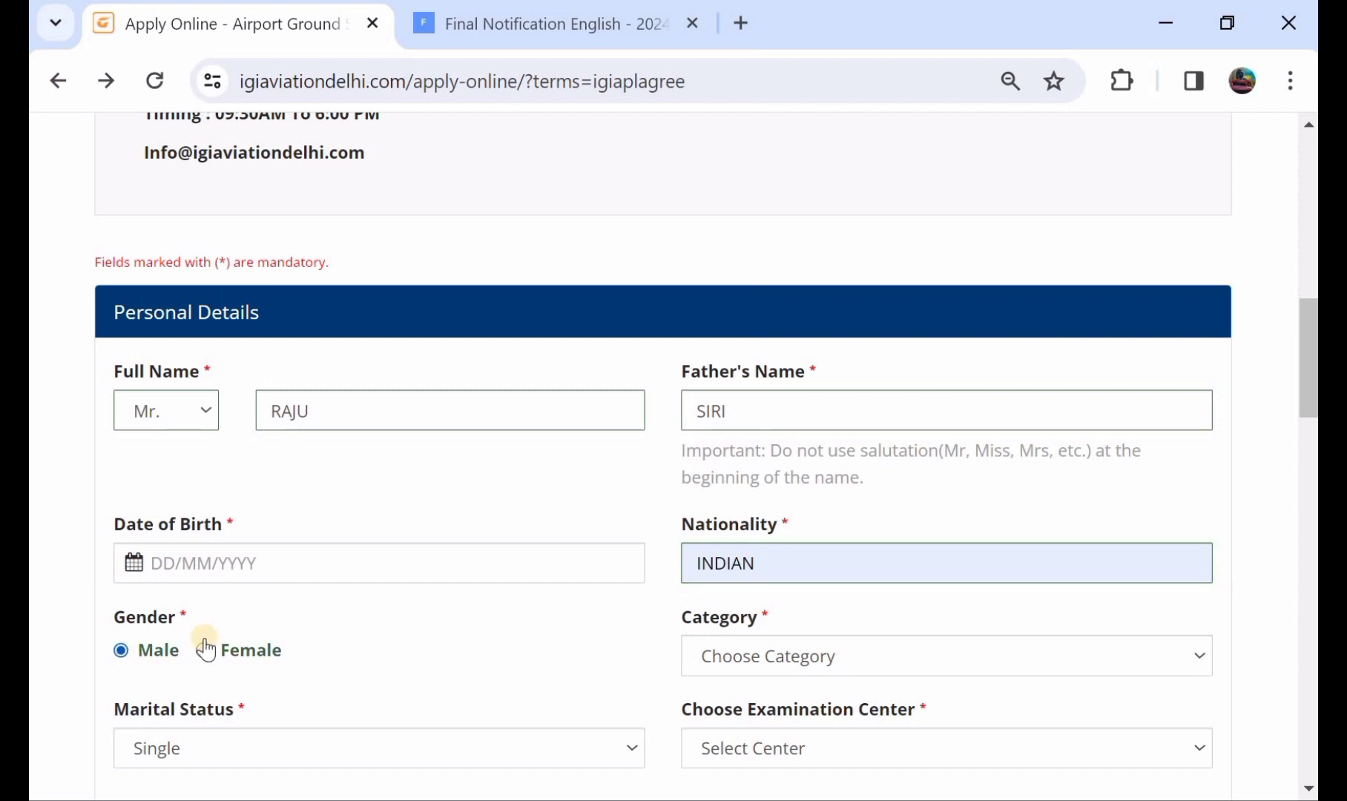
# Choose category ST, marital status Single, and Hyderabad as the examination centre.
pyautogui.click(731, 660)
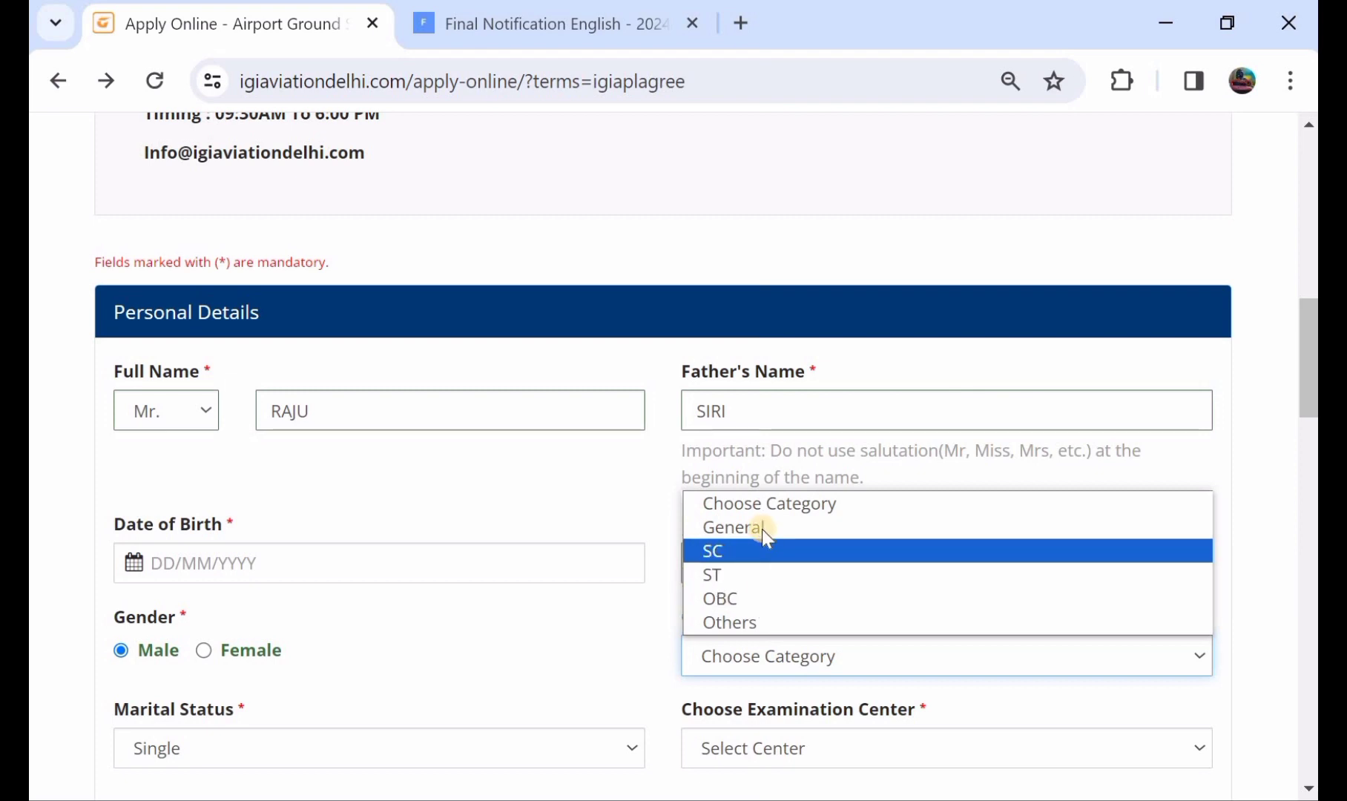
pyautogui.click(760, 575)
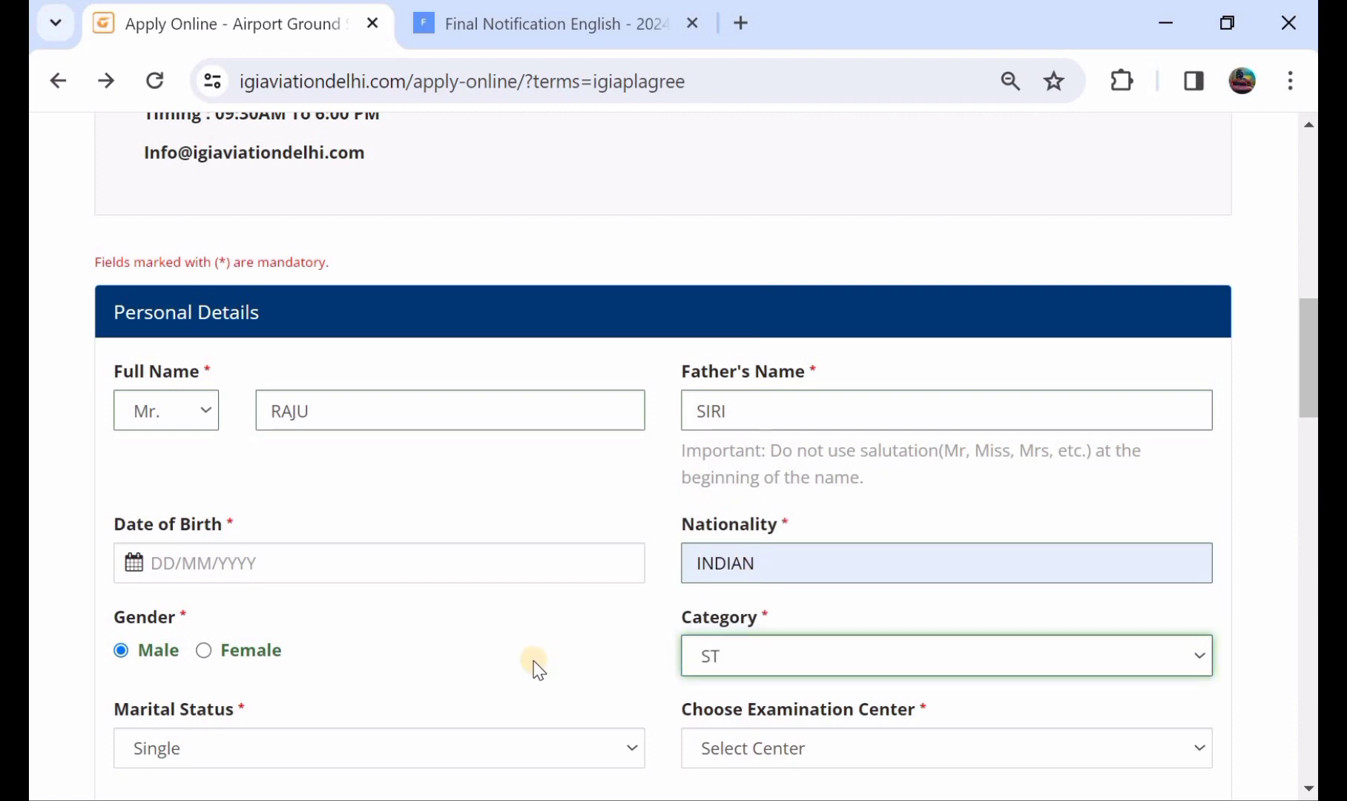
pyautogui.scroll(-1, 539, 670)
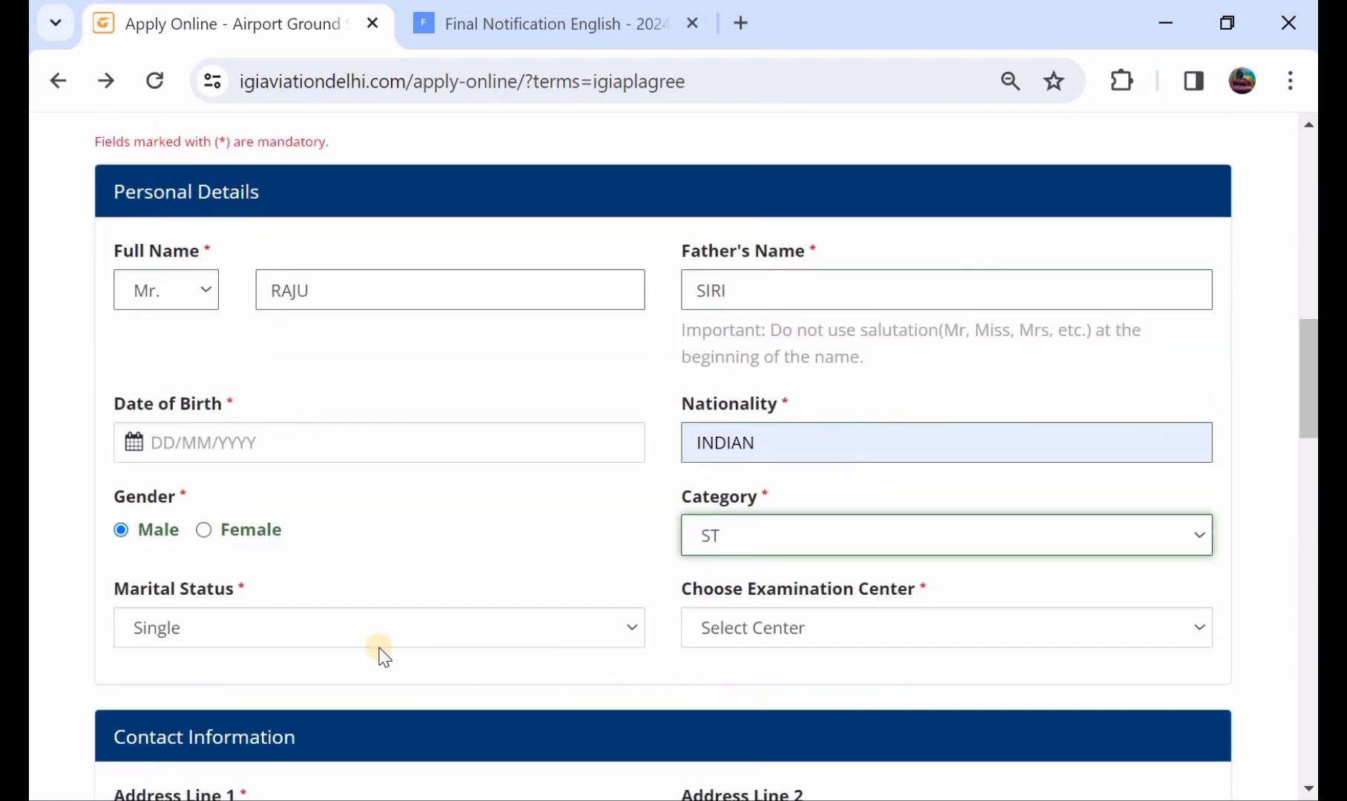
pyautogui.click(226, 629)
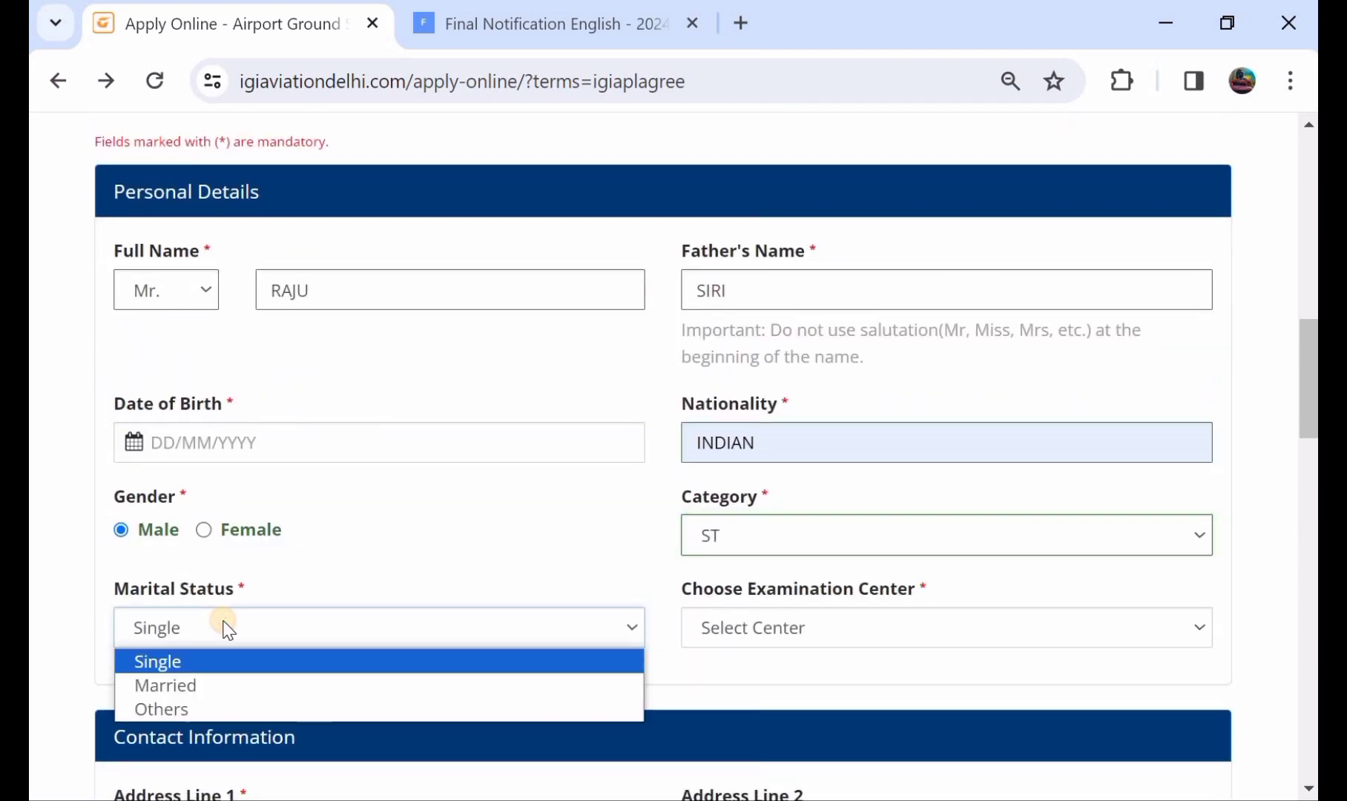
pyautogui.click(270, 663)
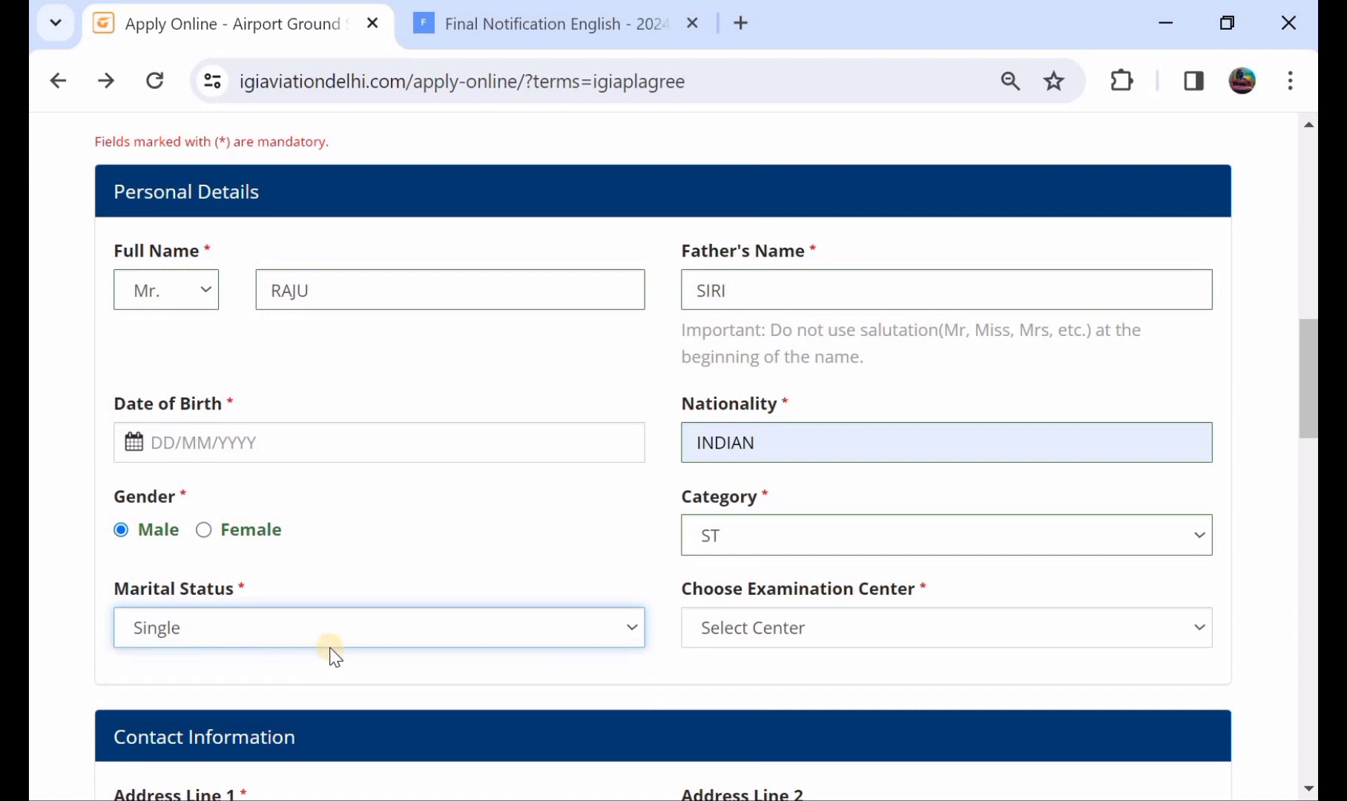
pyautogui.click(781, 626)
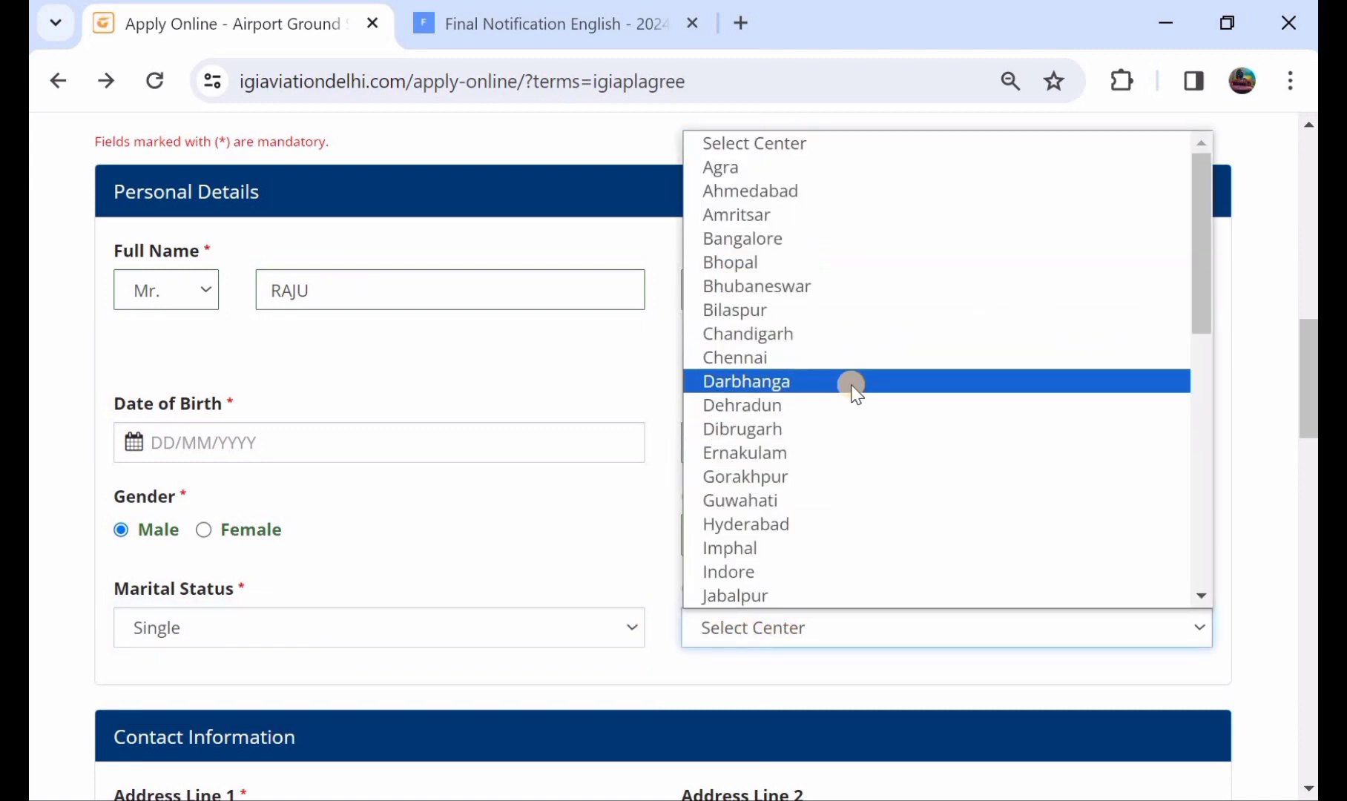
pyautogui.scroll(-1, 846, 457)
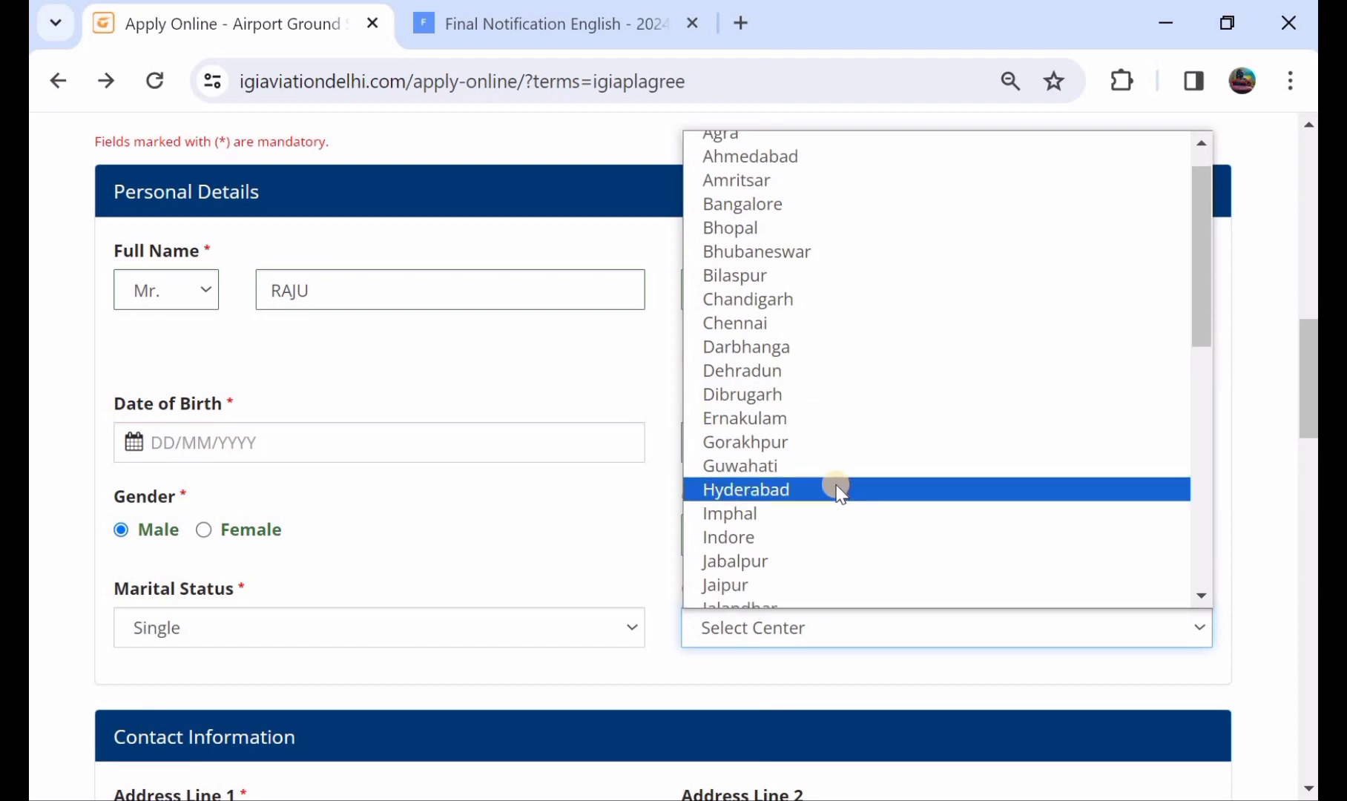
pyautogui.click(839, 489)
pyautogui.scroll(-2, 836, 487)
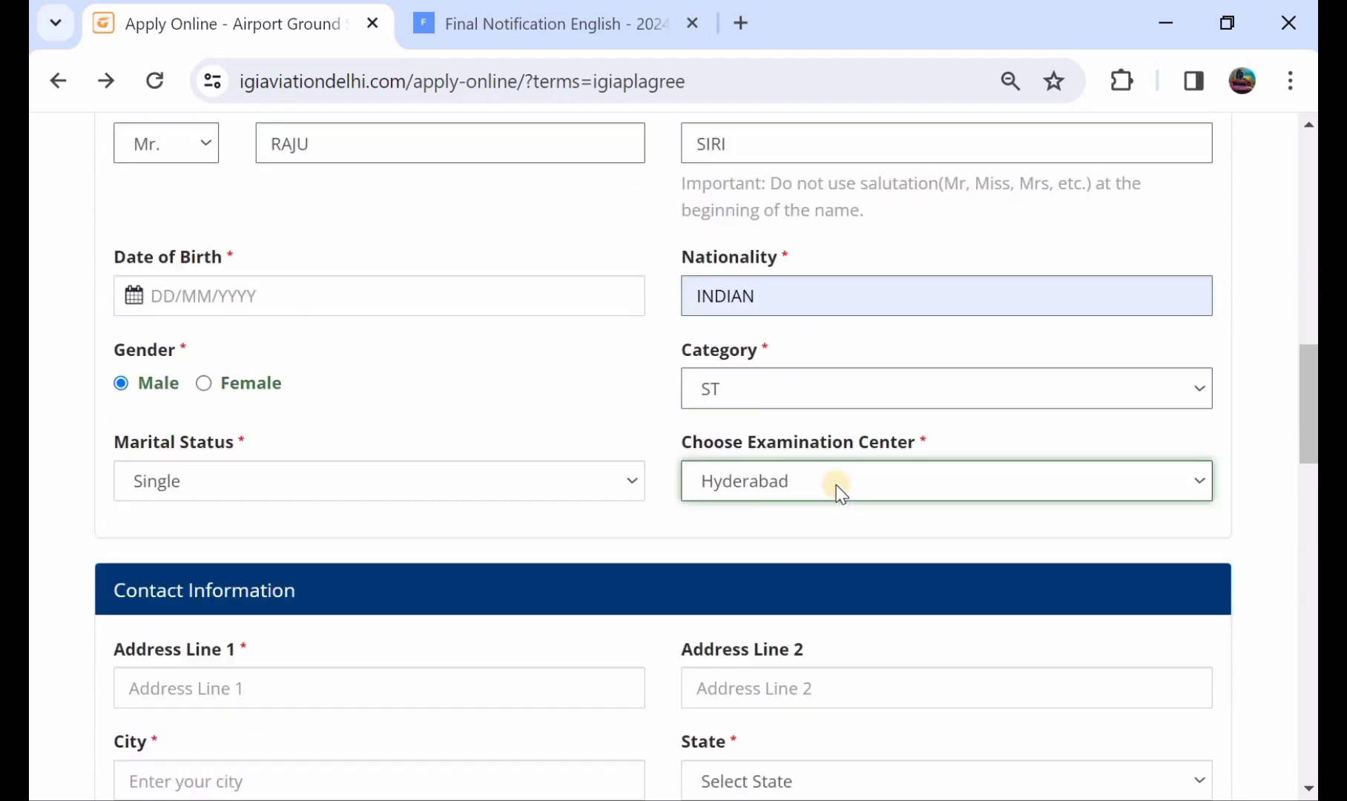
pyautogui.scroll(-1, 251, 595)
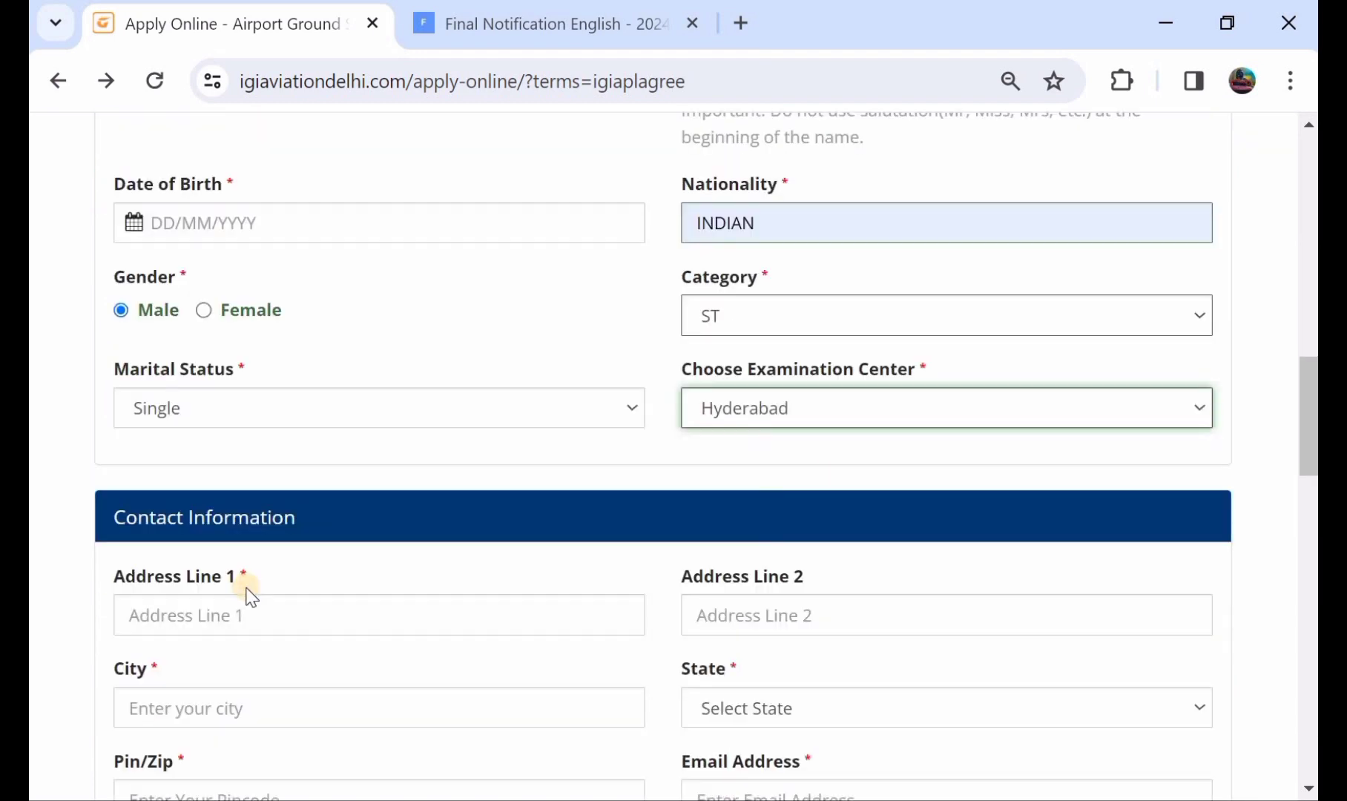
# Enter the two address lines and accept the suggested city.
pyautogui.click(253, 565)
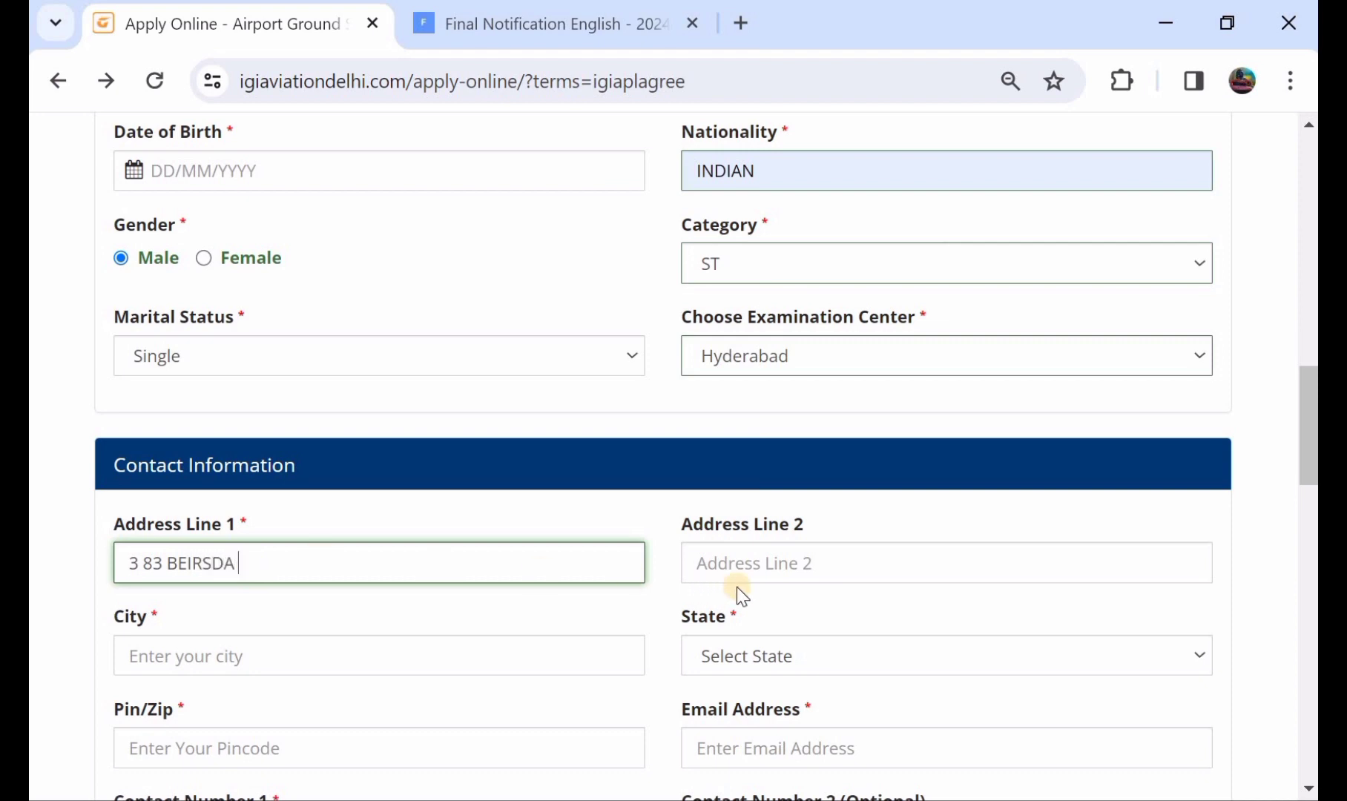
pyautogui.click(753, 563)
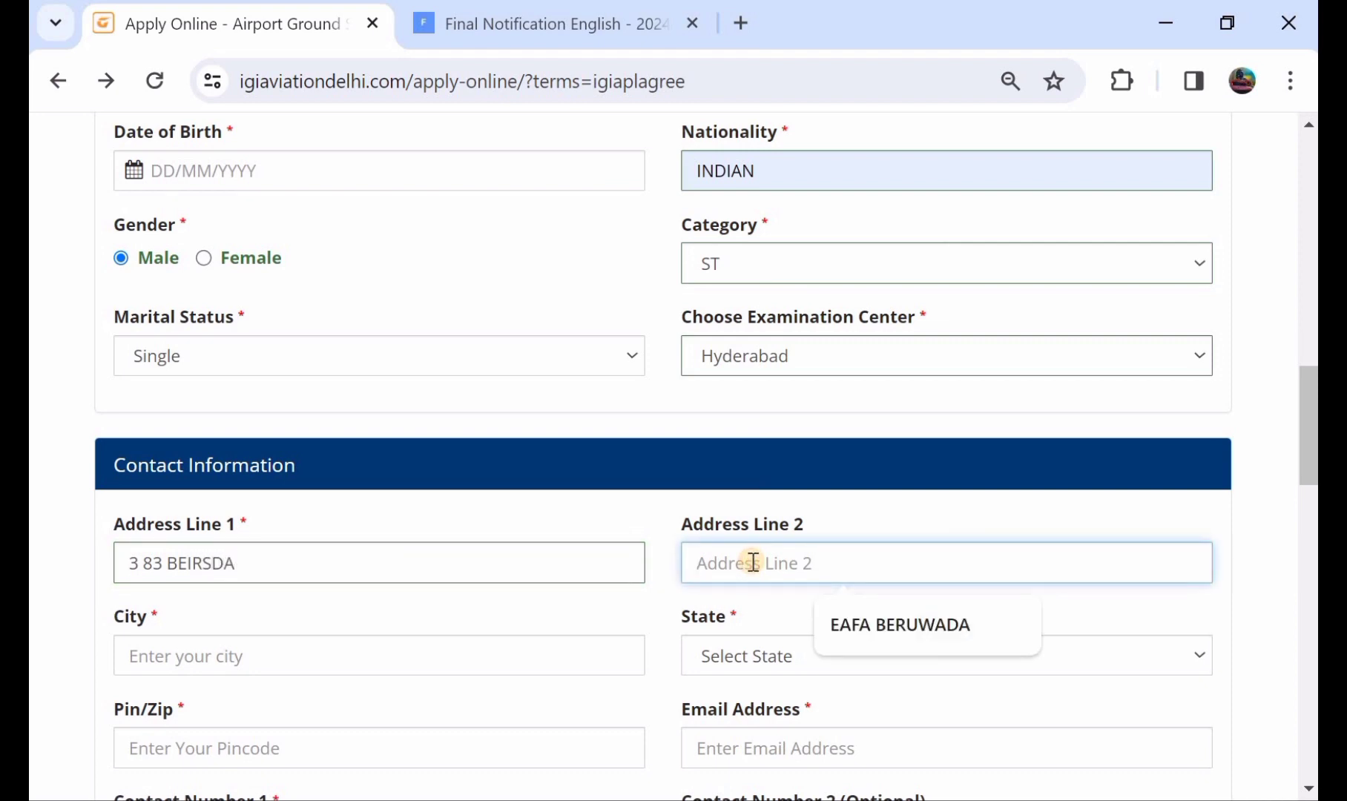
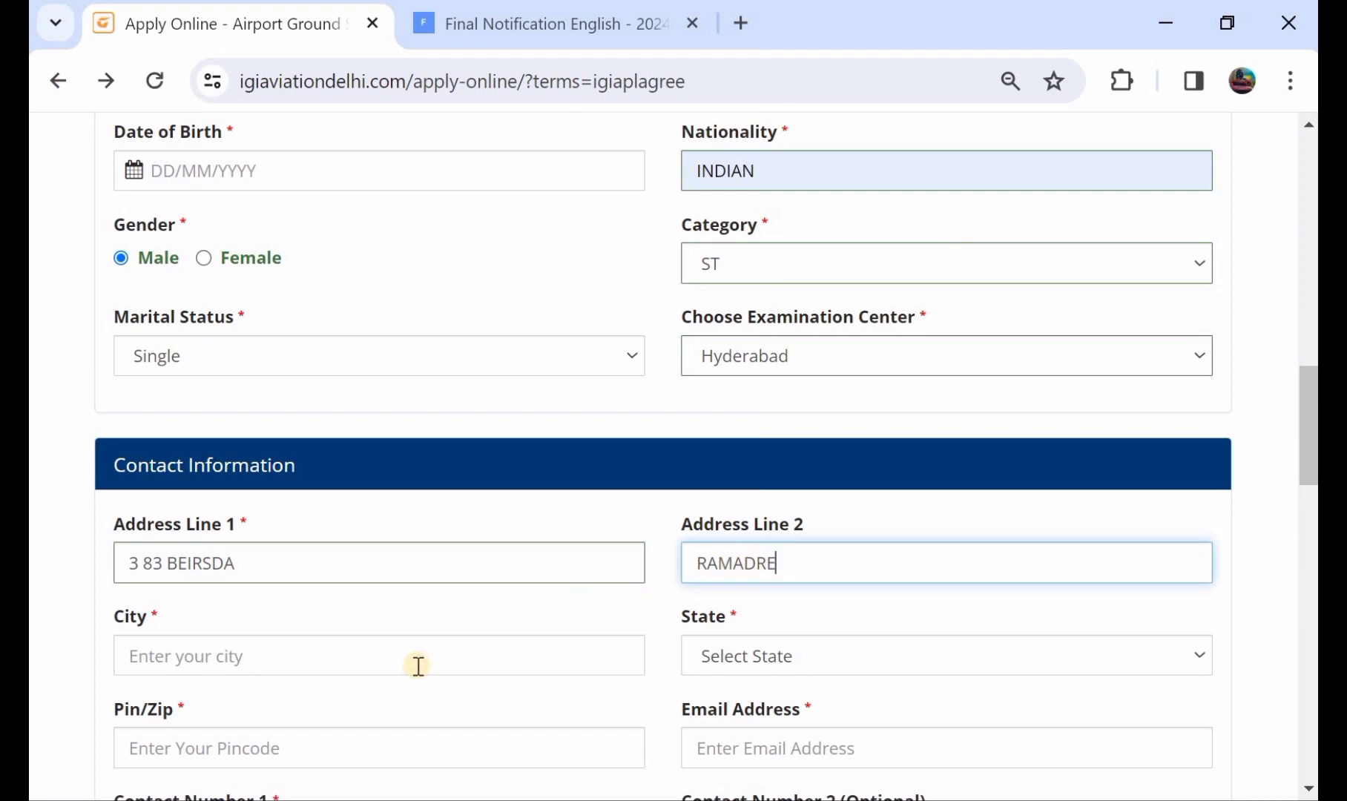
pyautogui.click(419, 665)
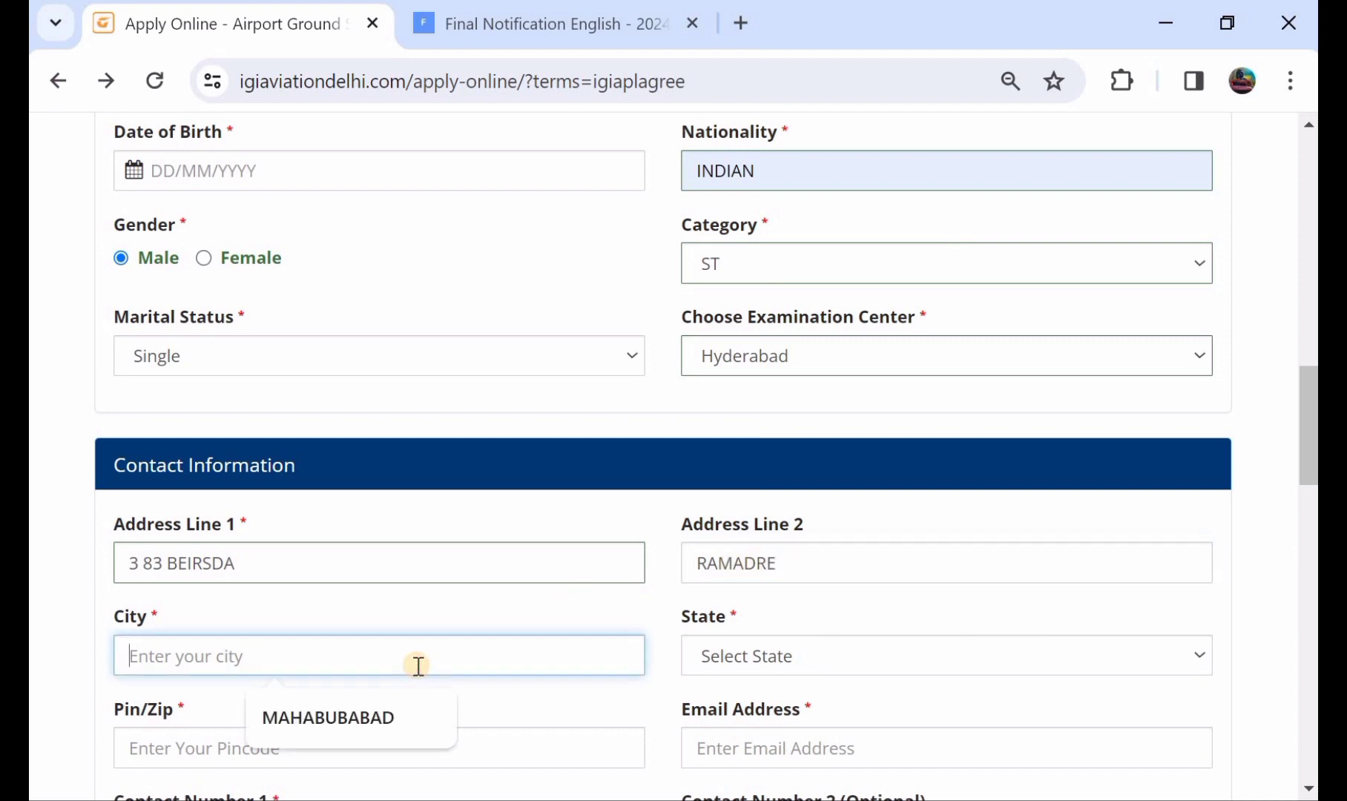
pyautogui.click(363, 722)
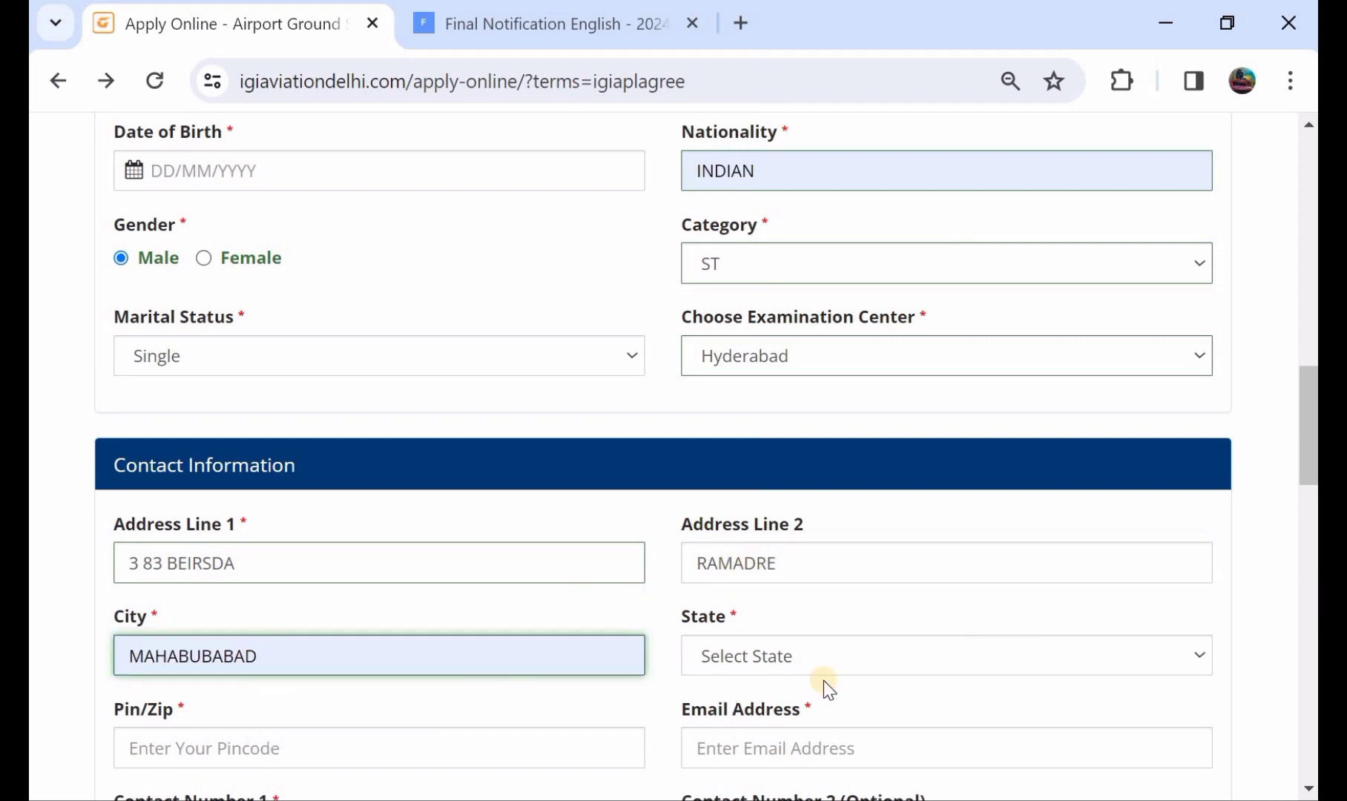
# Choose the state, enter the PIN code, and dismiss the email autofill suggestions.
pyautogui.click(824, 657)
pyautogui.scroll(-5, 833, 535)
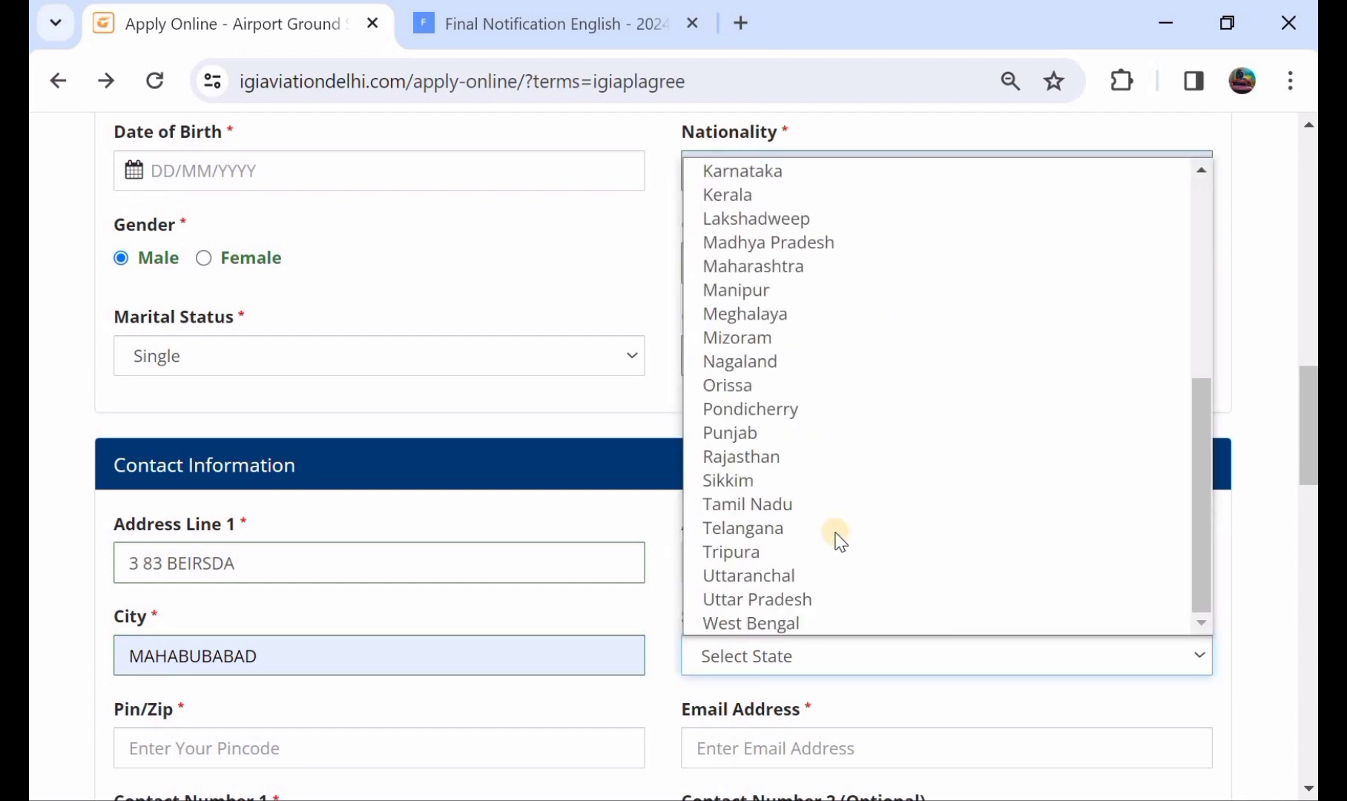
pyautogui.click(827, 532)
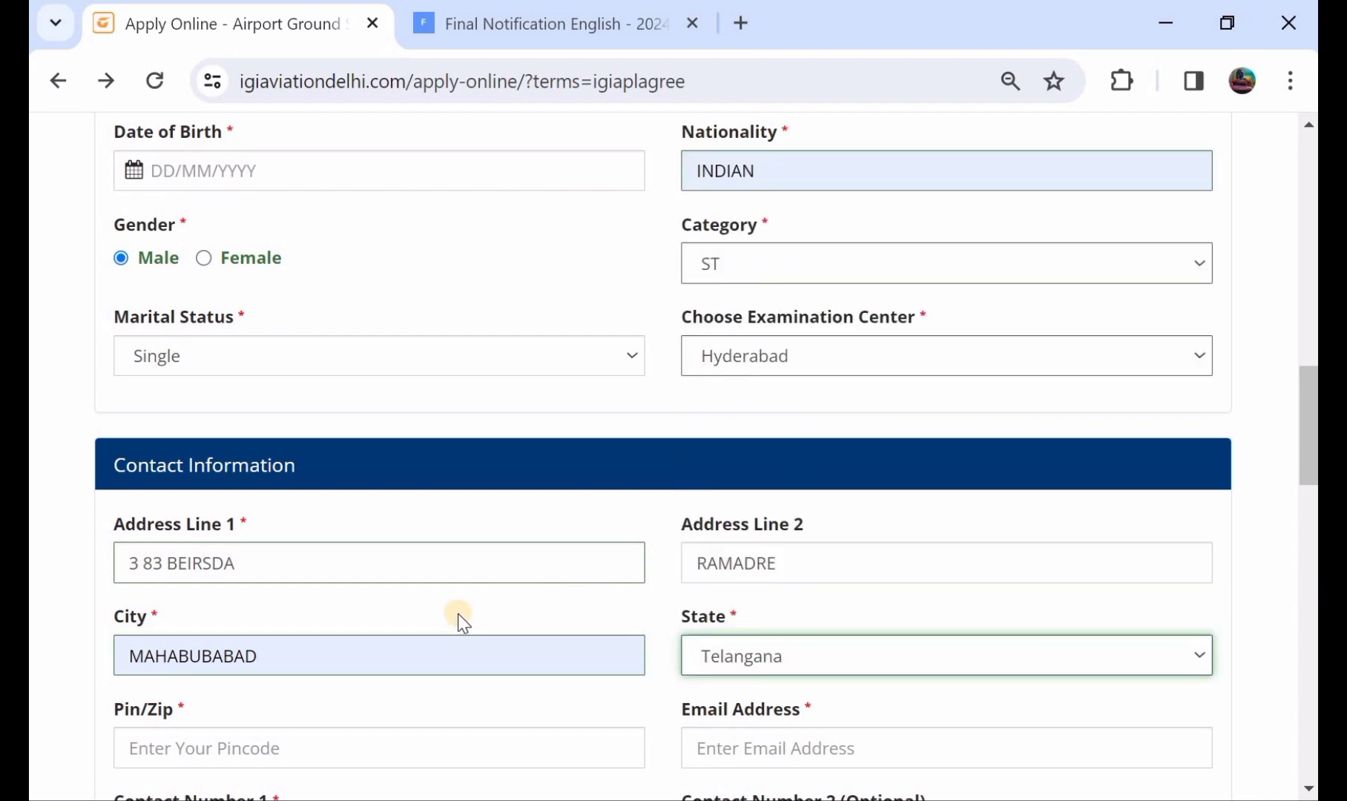
pyautogui.scroll(-1, 458, 616)
pyautogui.click(386, 645)
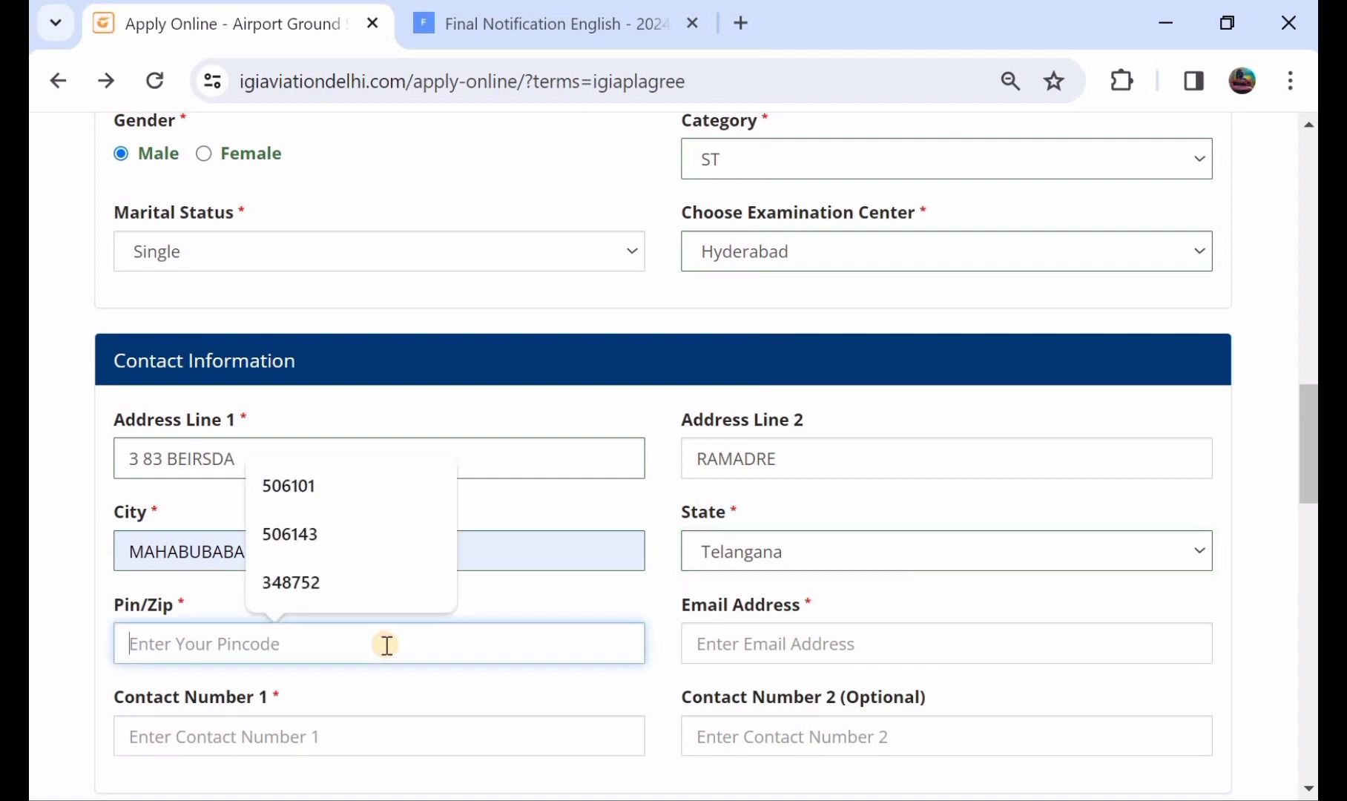
pyautogui.write('506101')
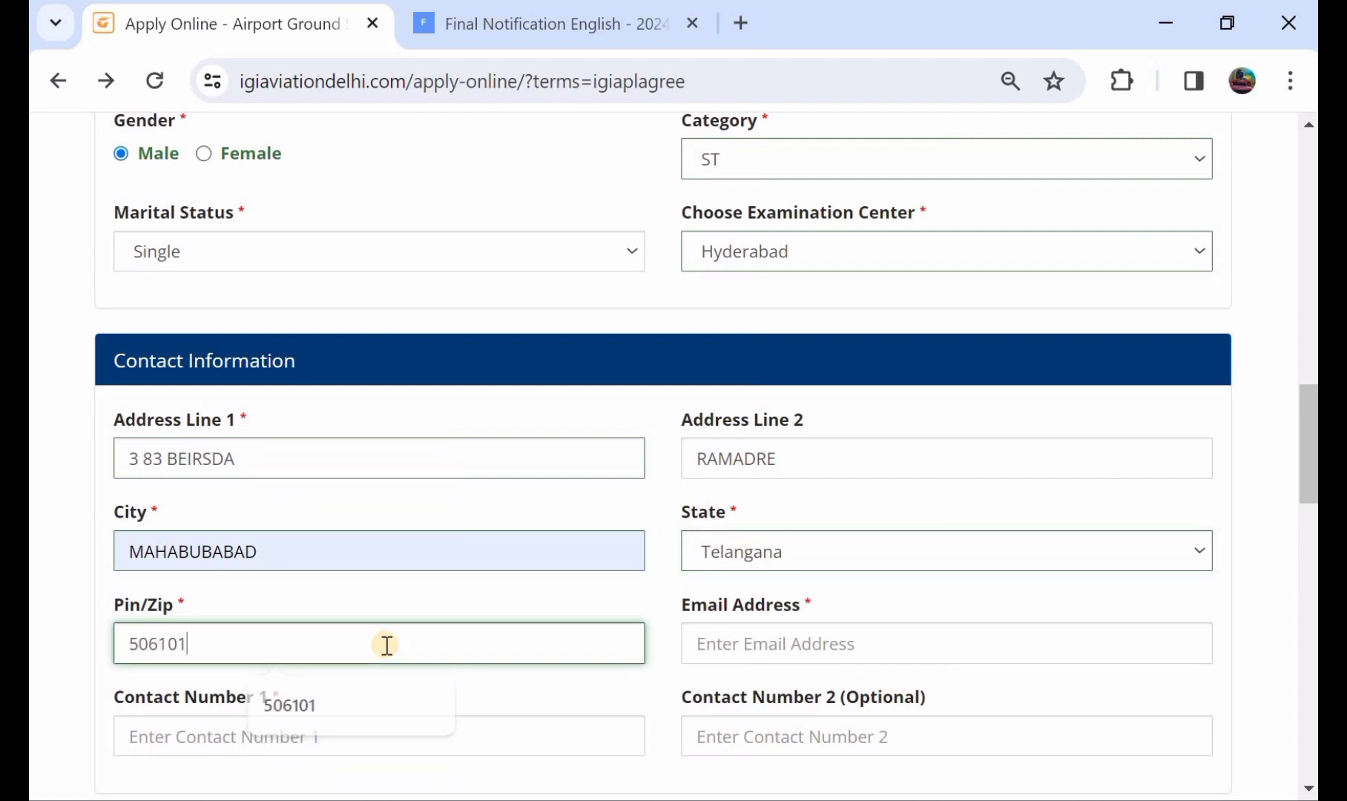
pyautogui.click(733, 643)
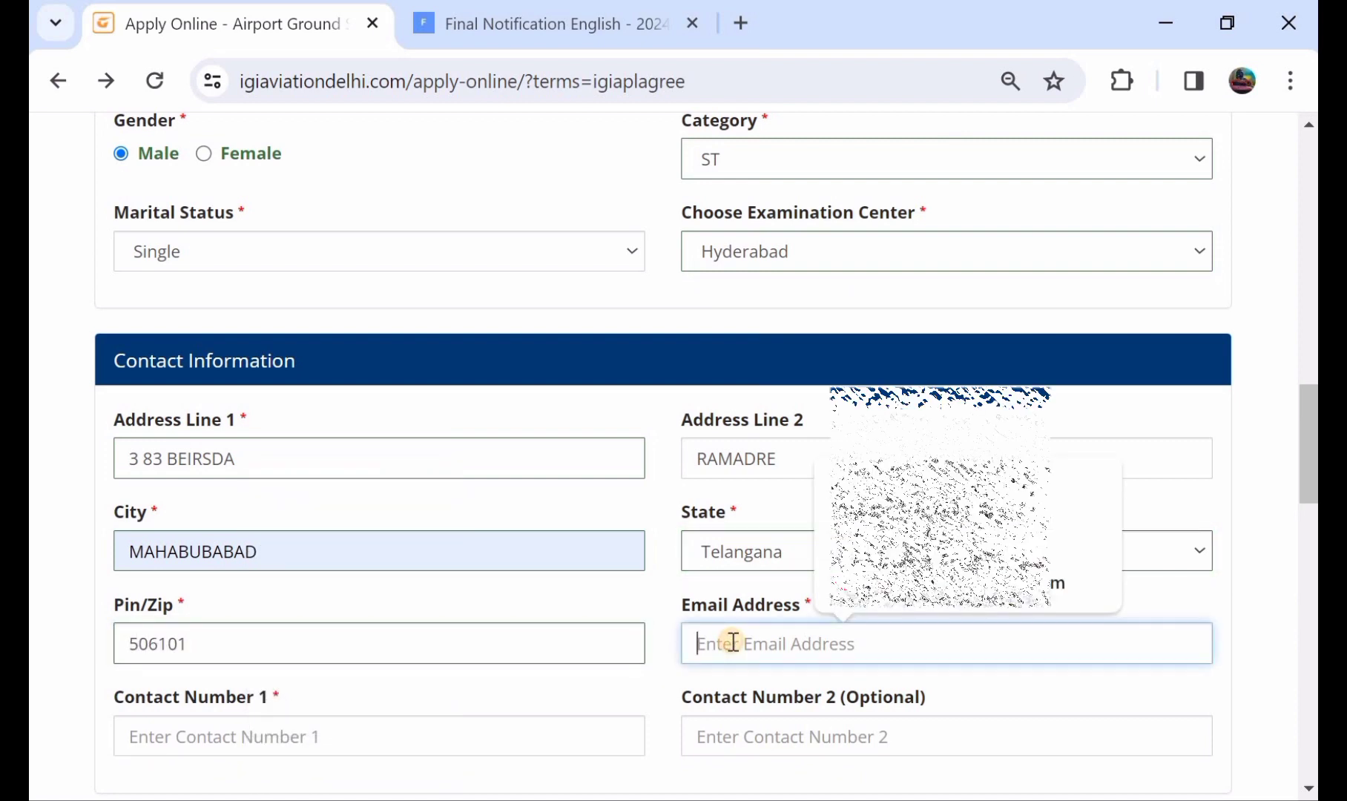
pyautogui.click(669, 625)
pyautogui.scroll(-1, 434, 633)
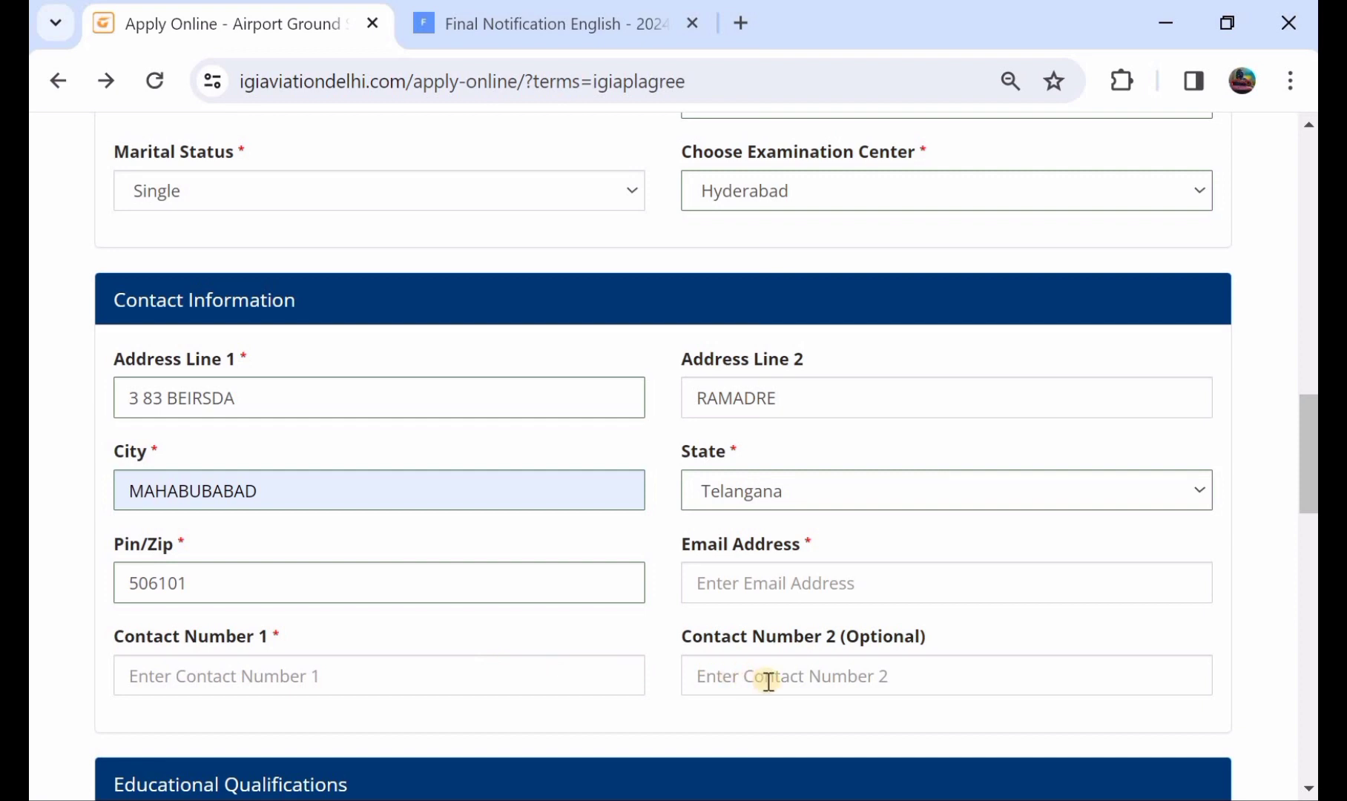
pyautogui.scroll(-4, 768, 681)
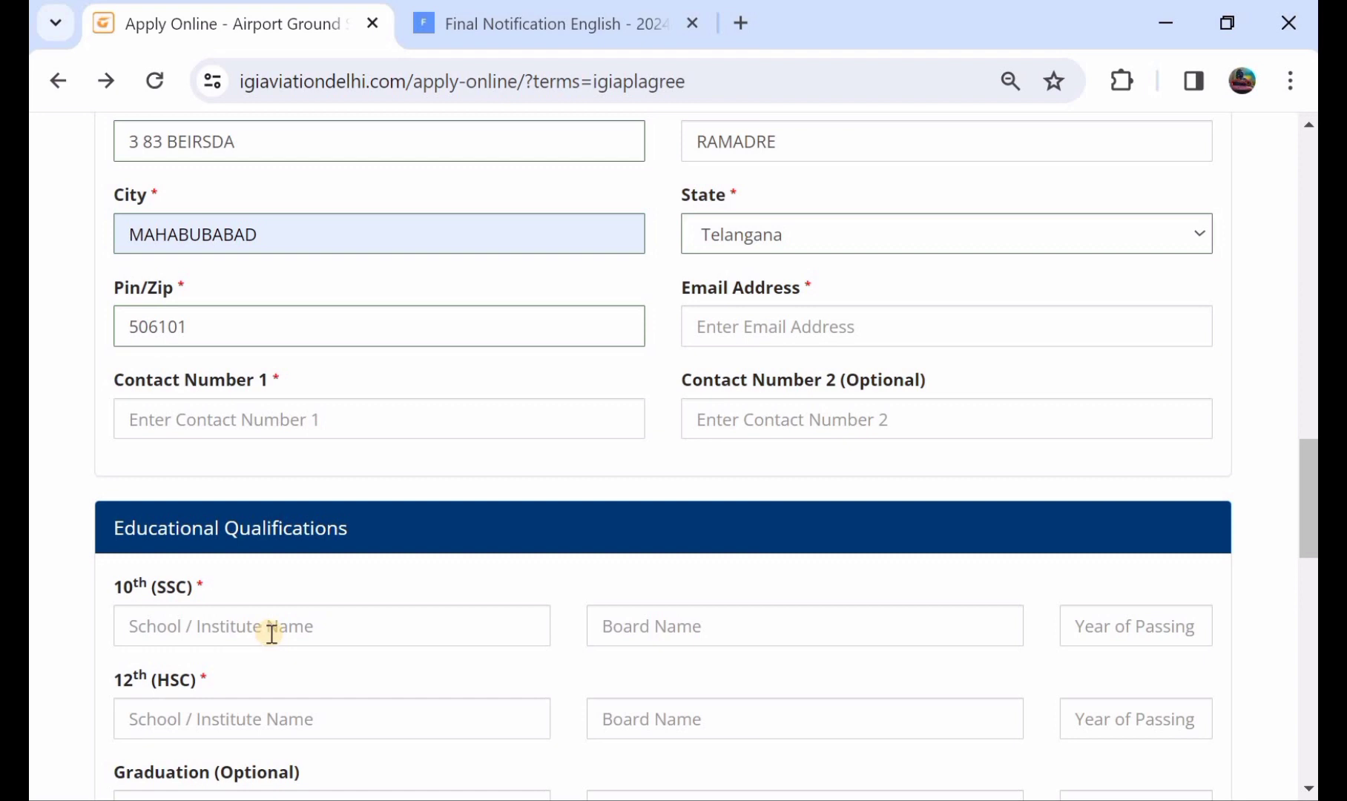
# Fill the 10th qualification: school ZPHS, board TS BOARD, year 2017.
pyautogui.click(274, 631)
pyautogui.write('ZP')
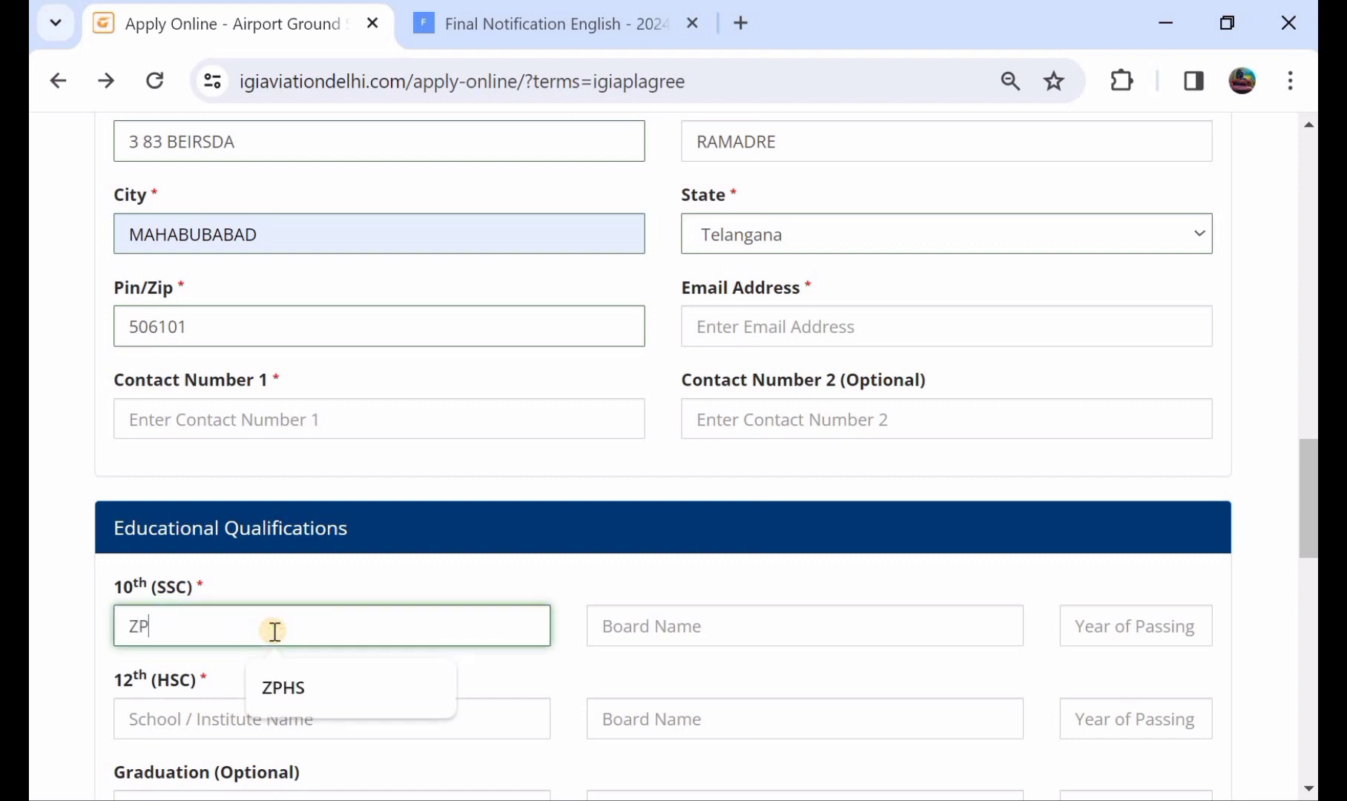
pyautogui.write('HS')
pyautogui.click(606, 627)
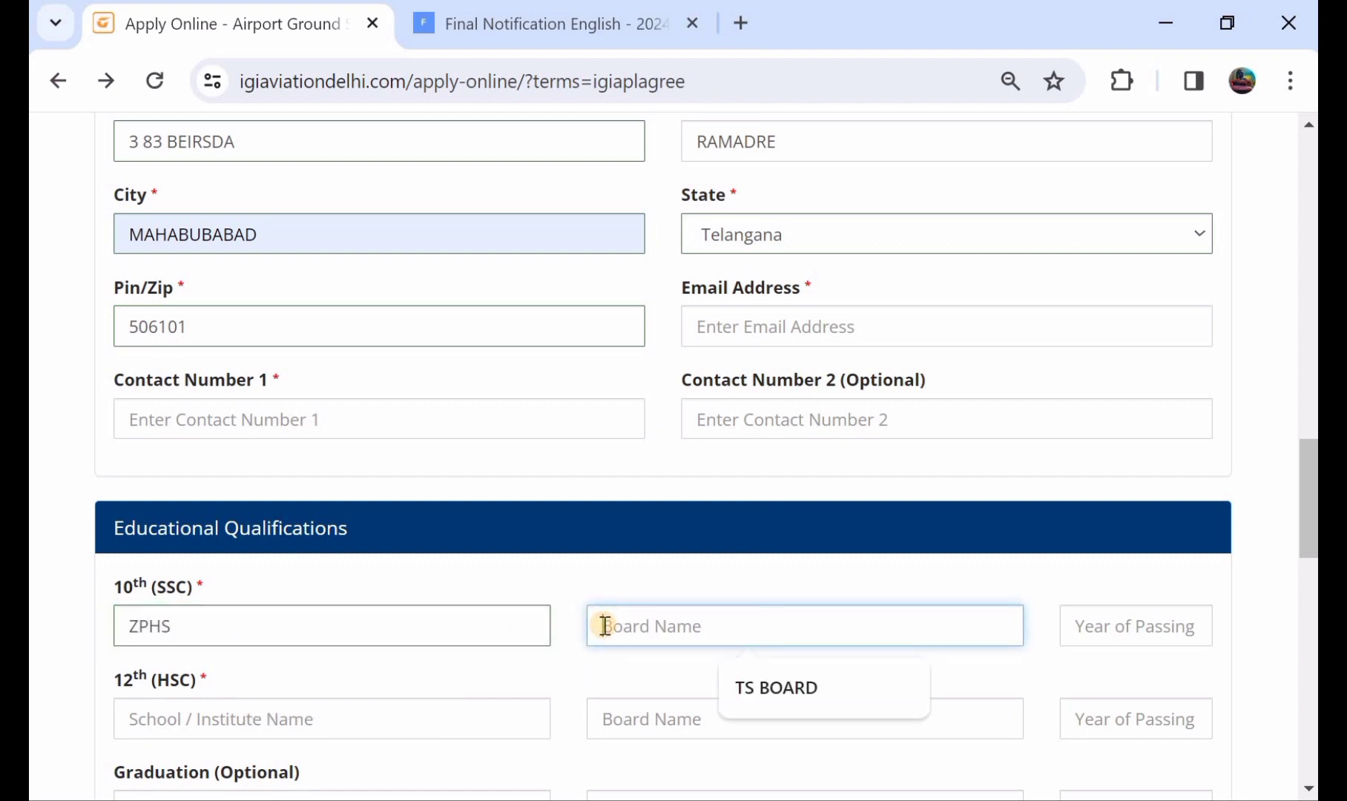
pyautogui.click(812, 716)
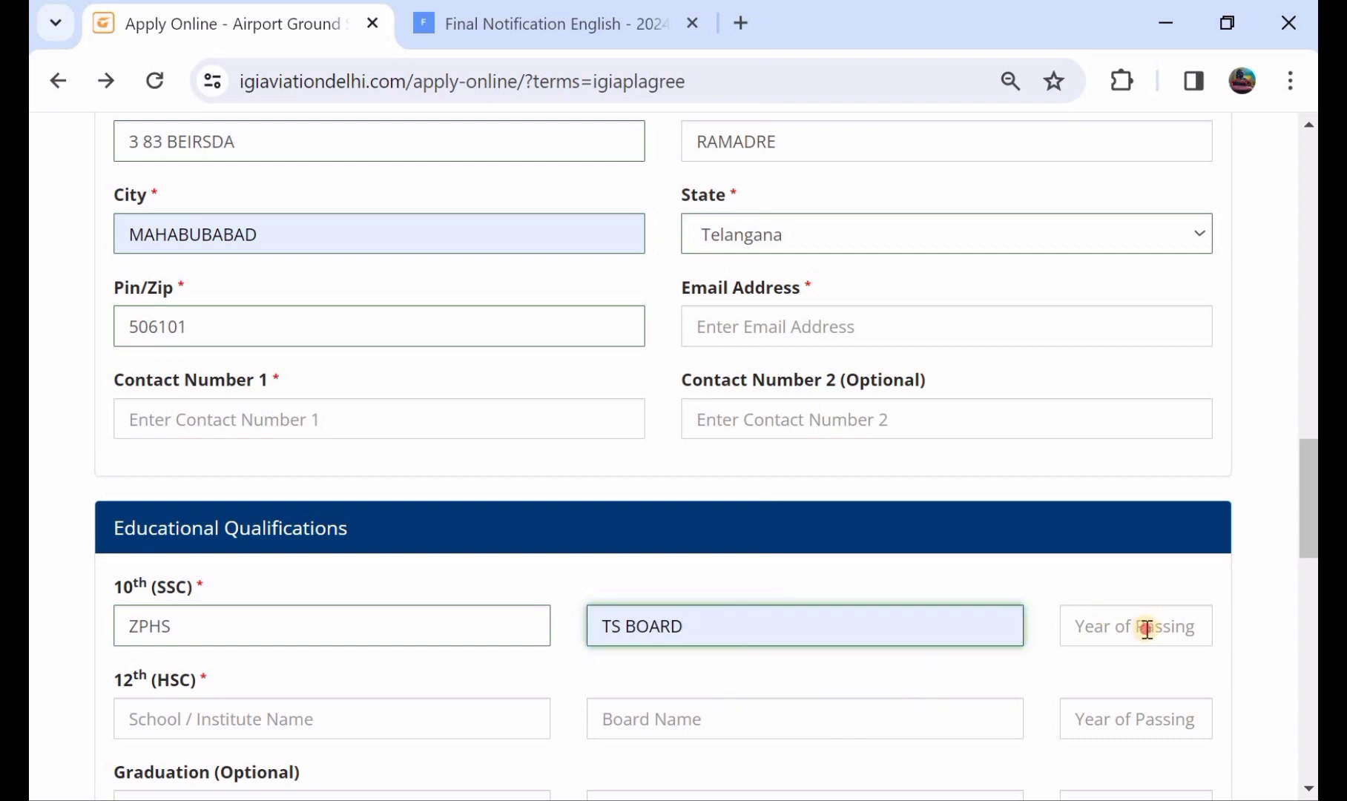
pyautogui.click(1146, 627)
pyautogui.write('2017')
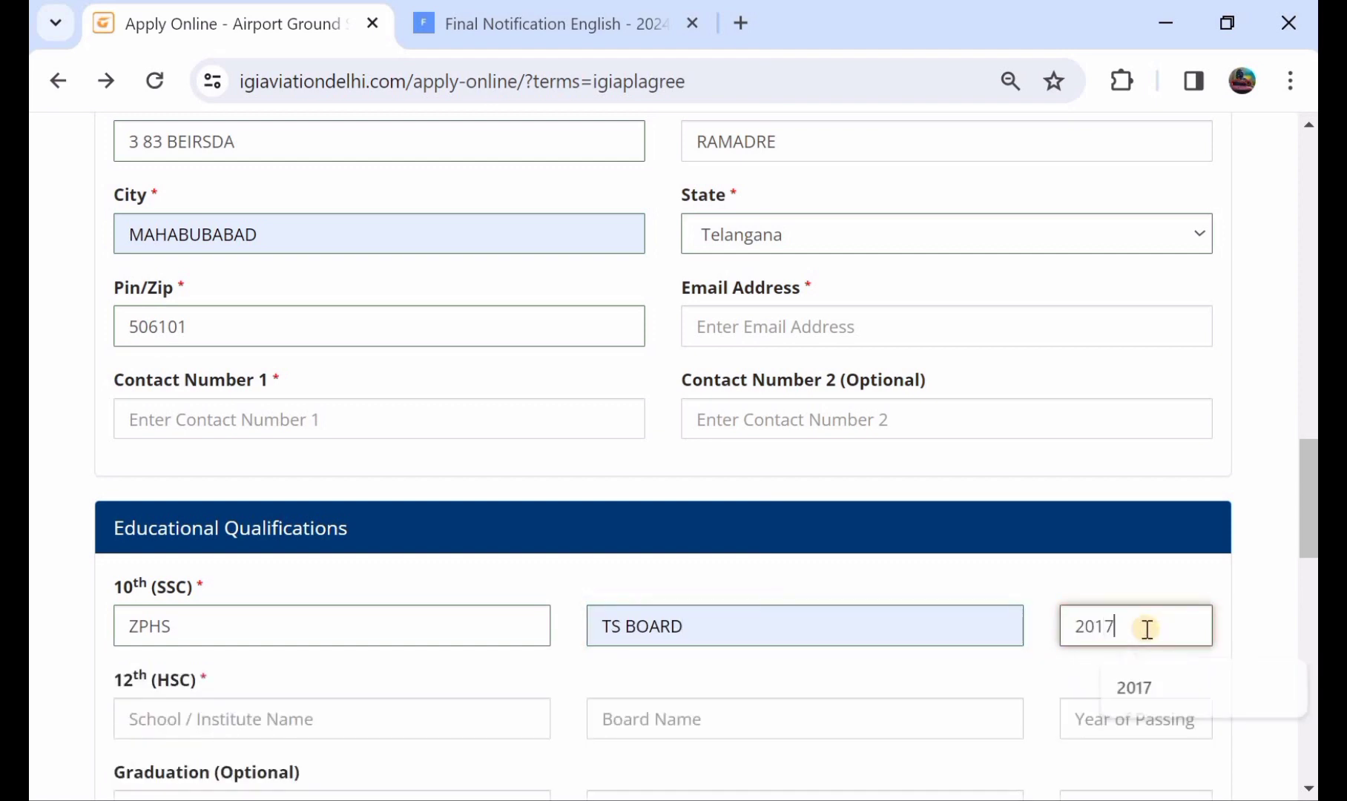
# Fill the 12th qualification: school GJC, board TS BPAUD, year 2019.
pyautogui.click(321, 724)
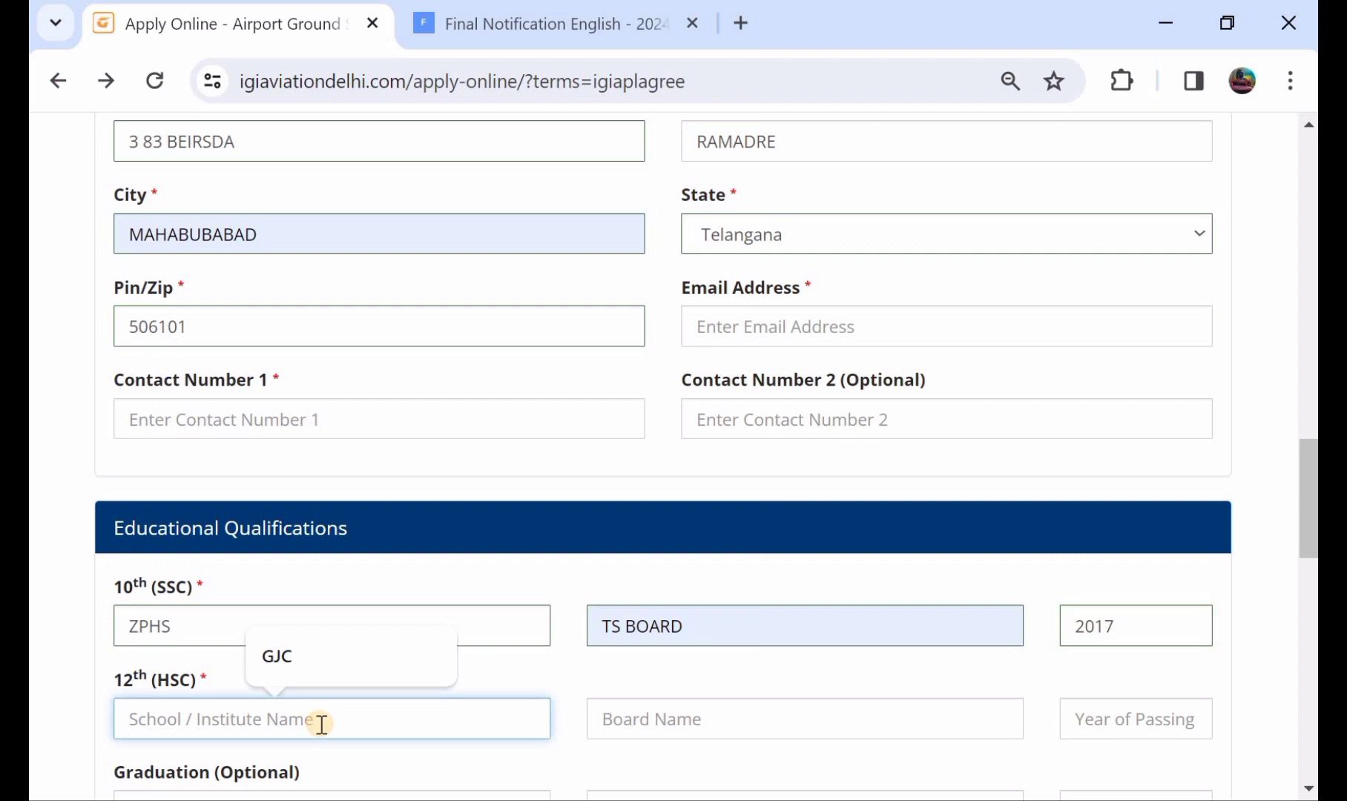
pyautogui.write('GJ')
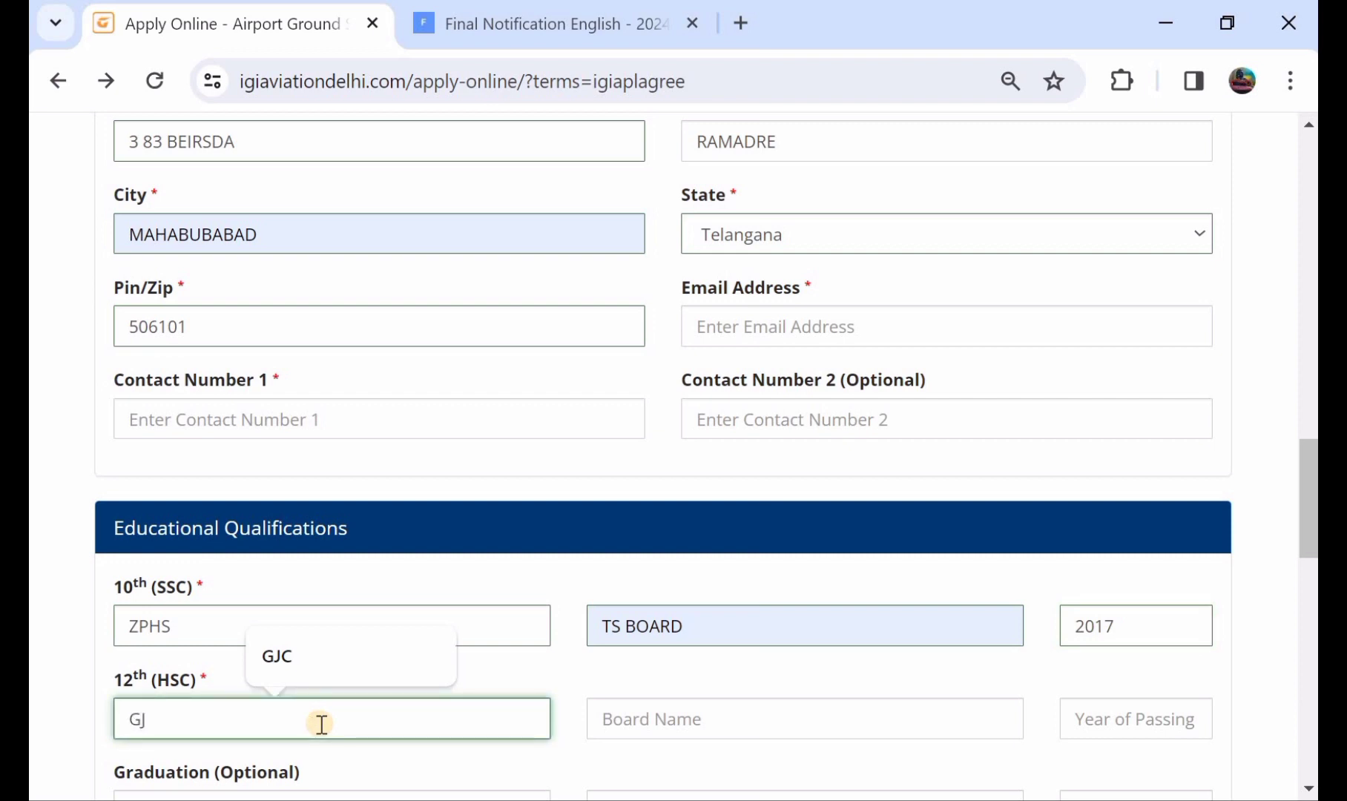
pyautogui.write('C')
pyautogui.click(706, 714)
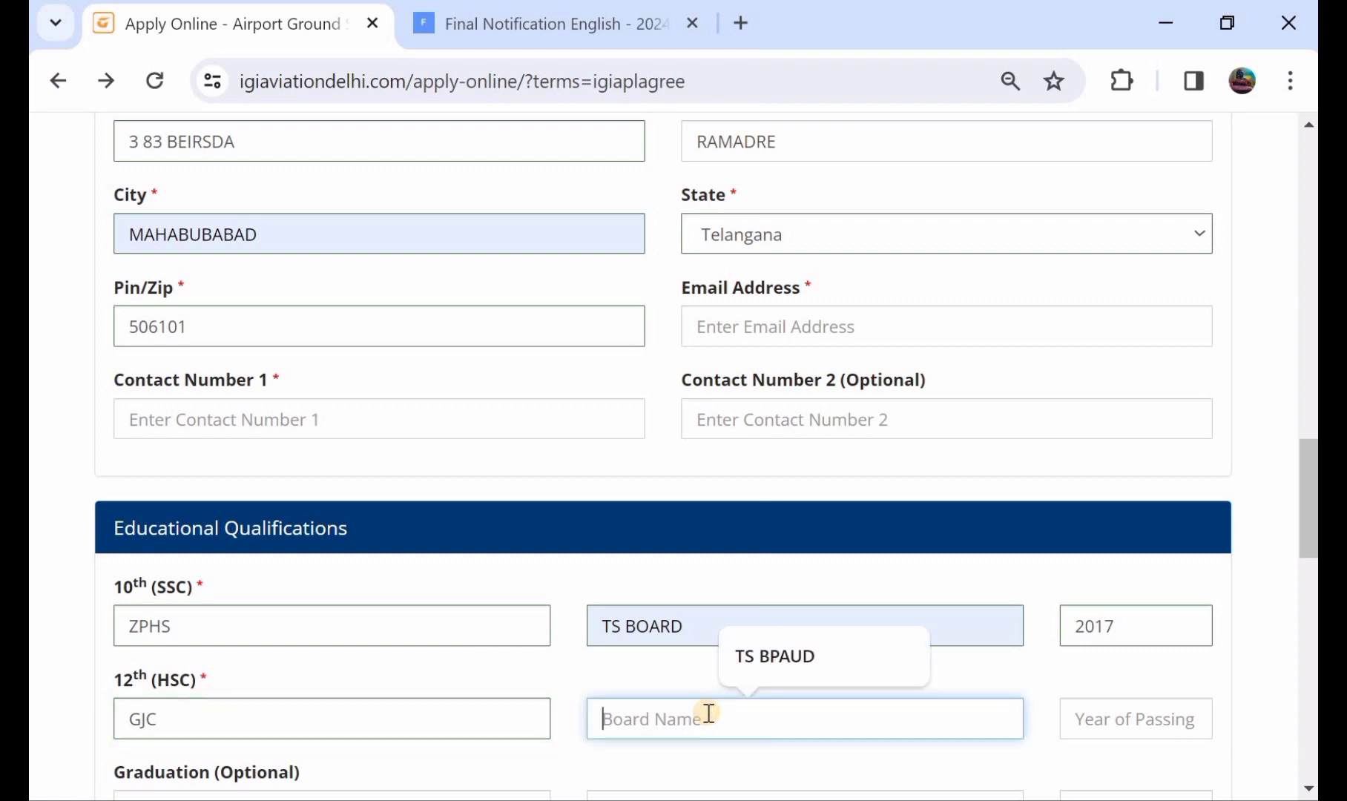
pyautogui.click(817, 656)
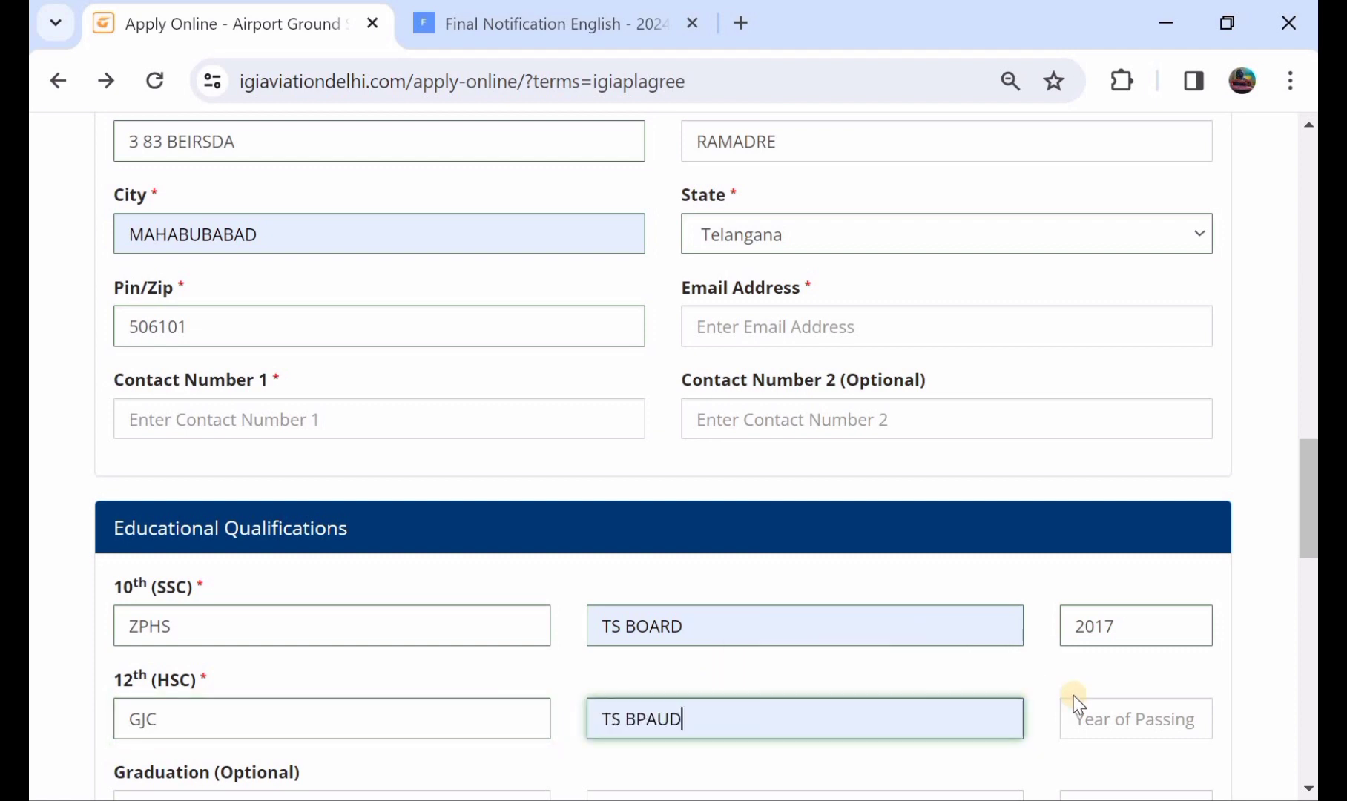
pyautogui.click(1109, 722)
pyautogui.write('2019')
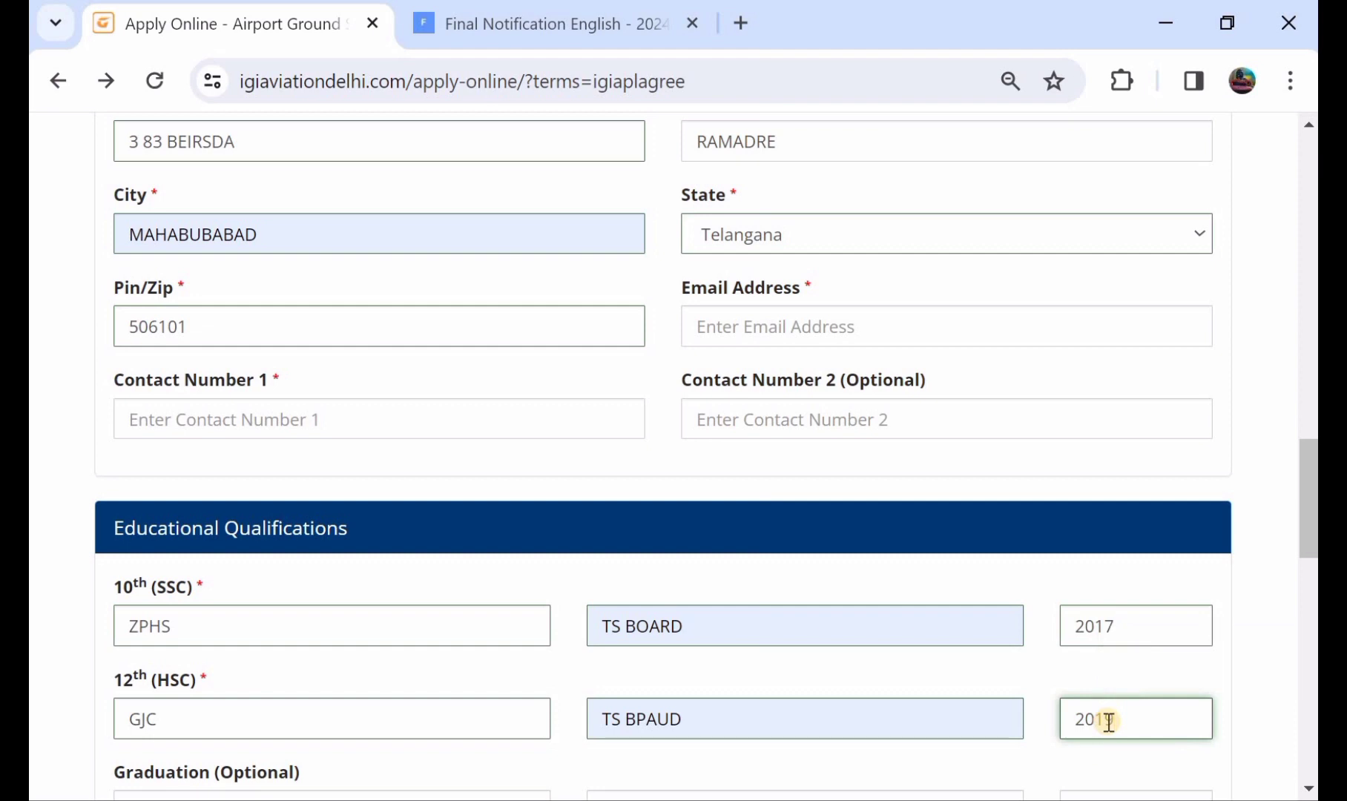
pyautogui.scroll(-2, 1101, 724)
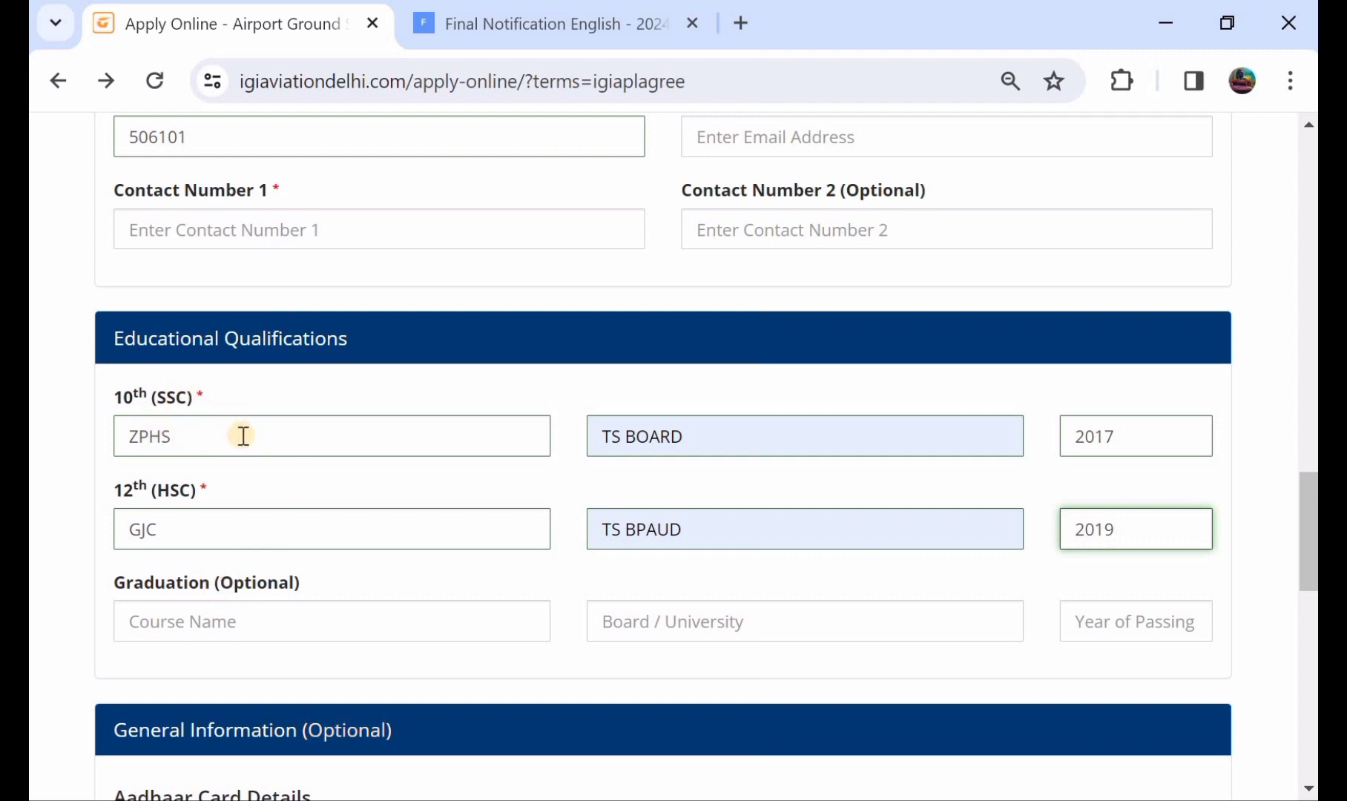
pyautogui.scroll(-3, 243, 435)
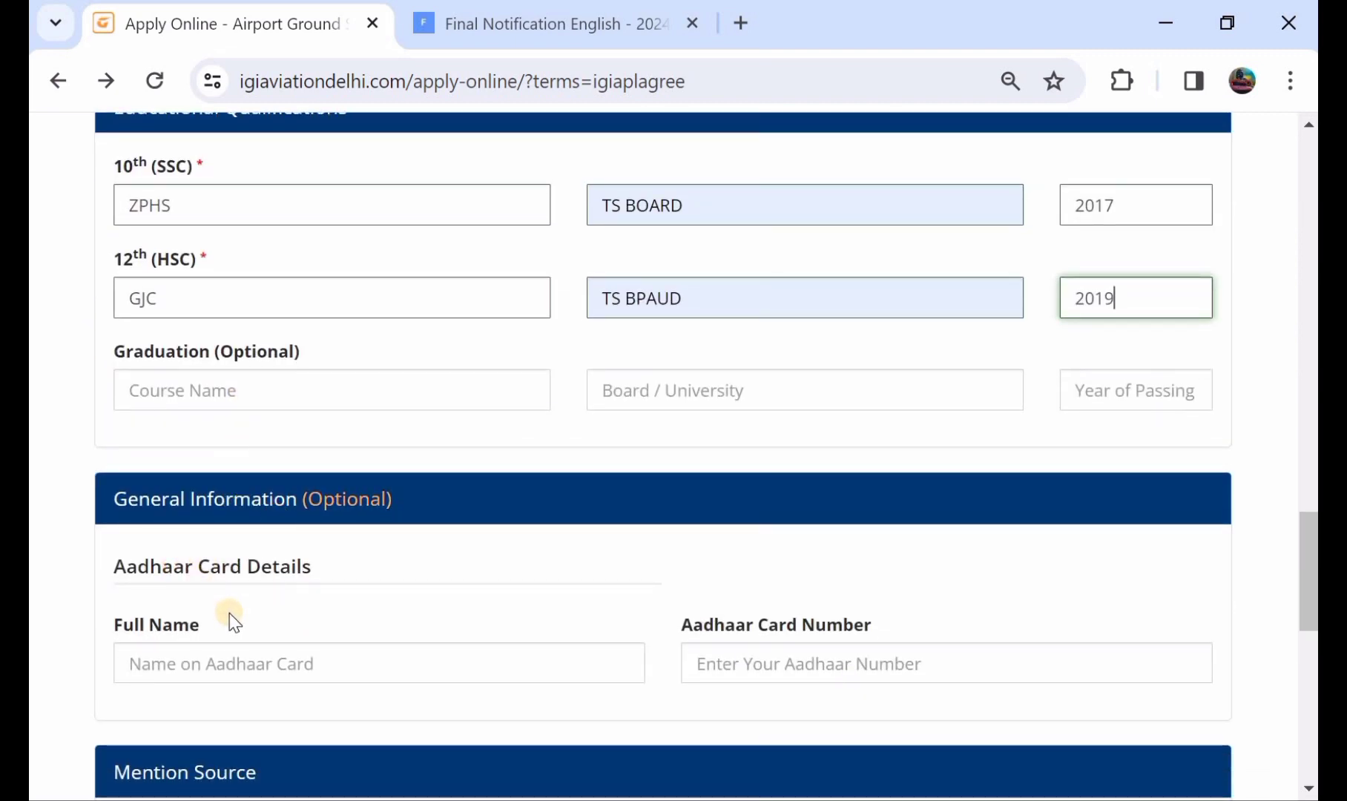
# Enter the applicant's name as on the Aadhaar card and choose Social Media as Source.
pyautogui.scroll(-1, 234, 622)
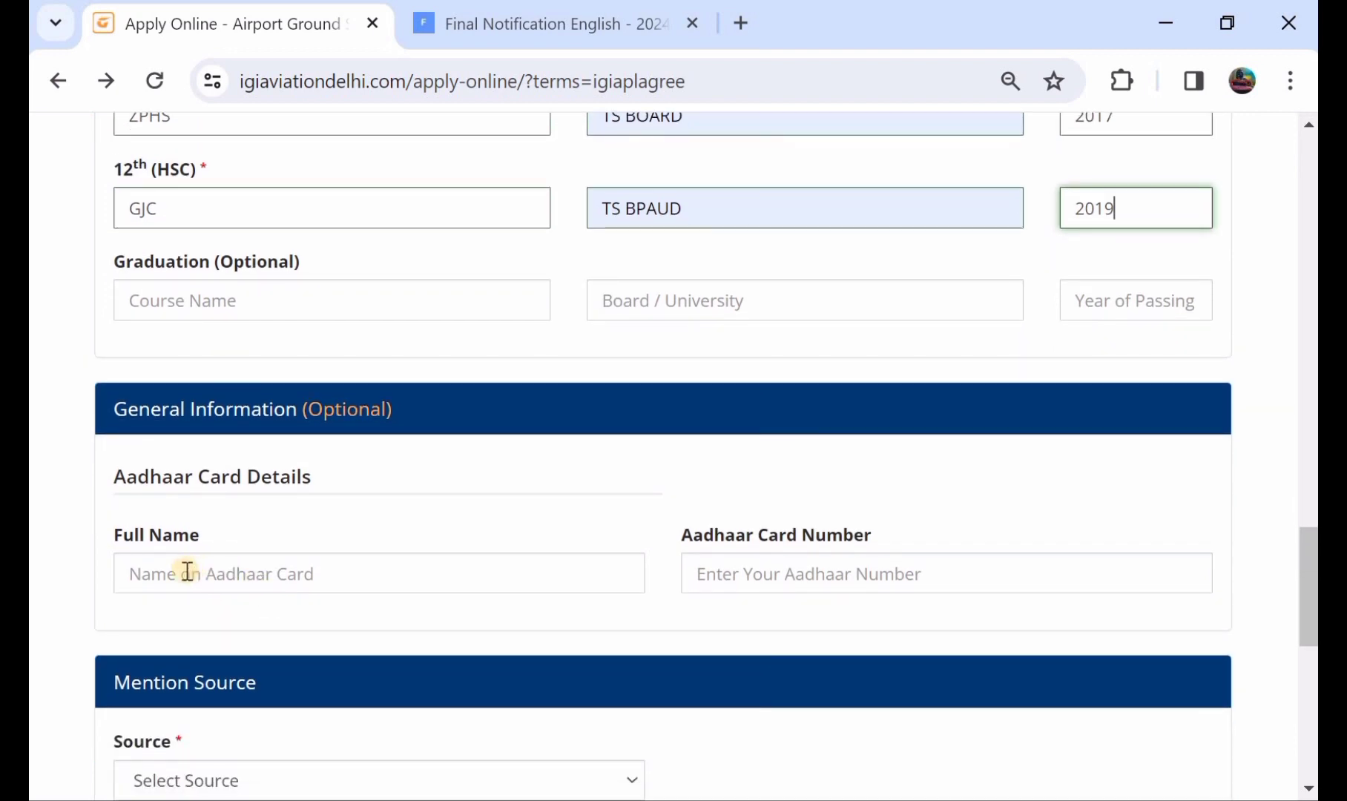
pyautogui.click(187, 572)
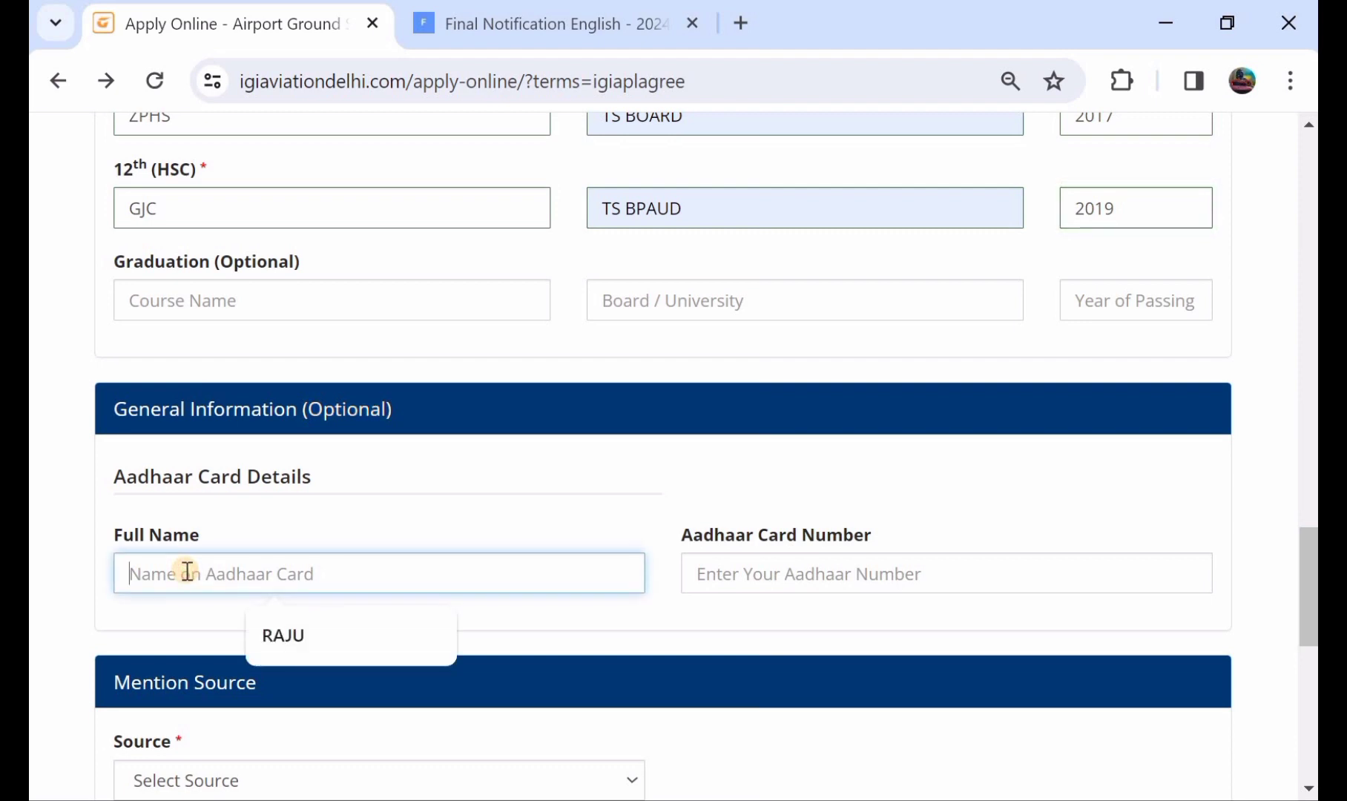
pyautogui.write('RAJU')
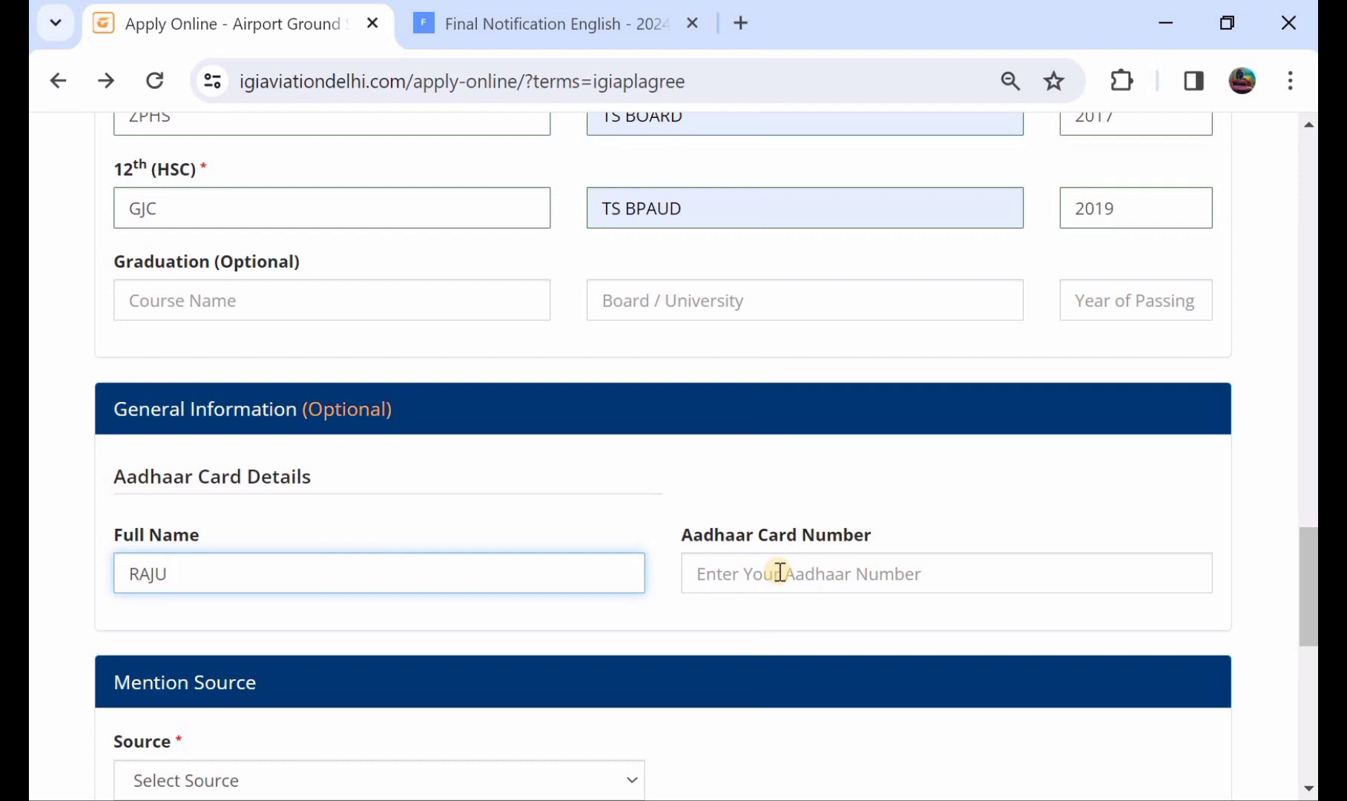
pyautogui.scroll(-1, 778, 572)
pyautogui.scroll(-1, 778, 571)
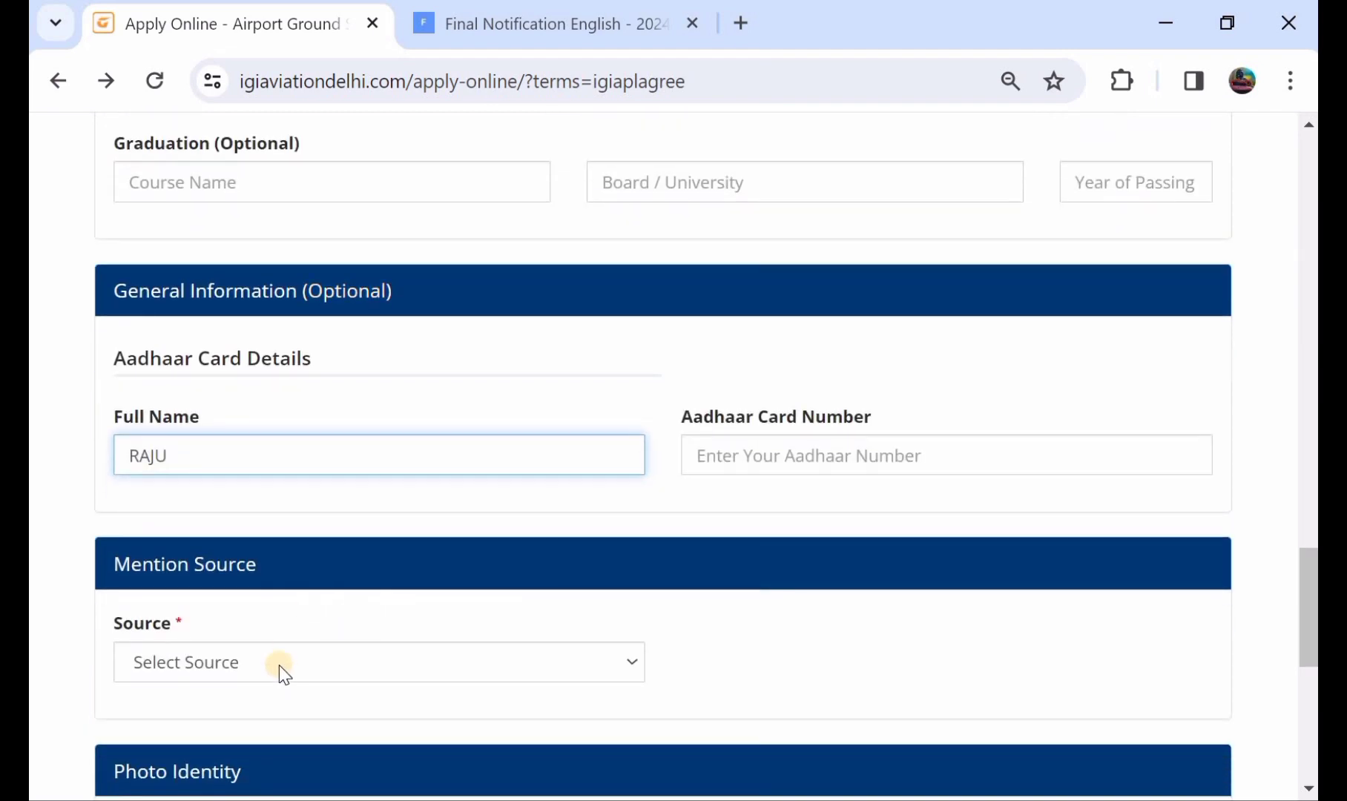
pyautogui.click(341, 656)
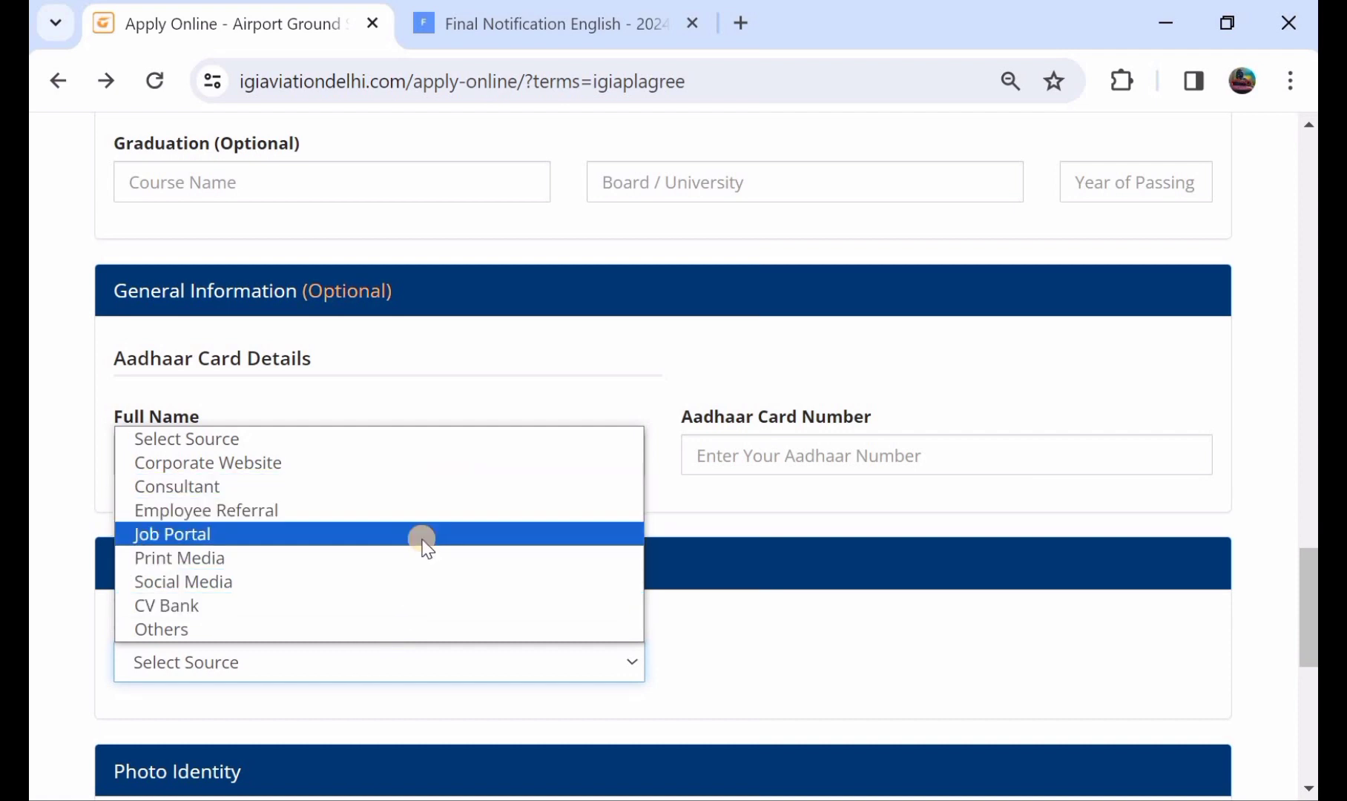
pyautogui.click(431, 583)
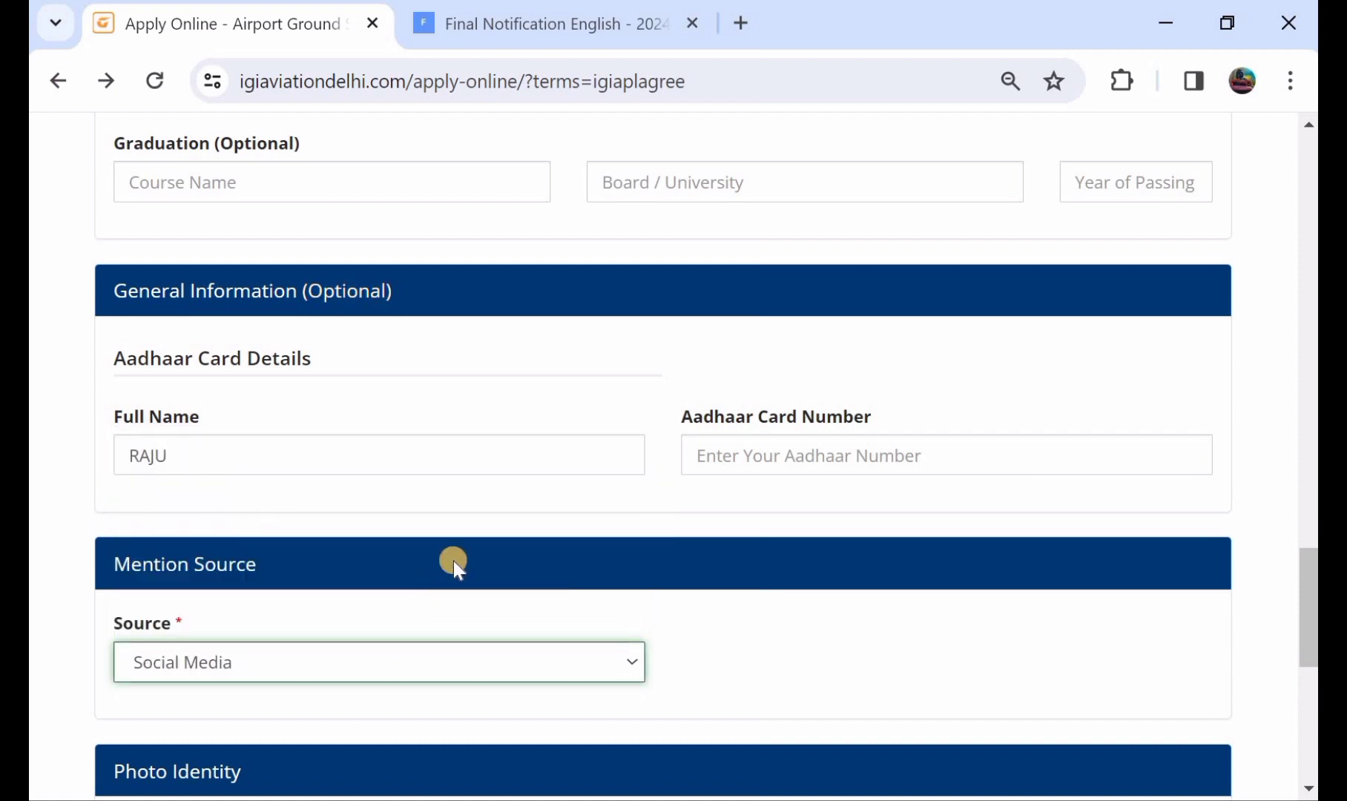
pyautogui.scroll(-3, 455, 558)
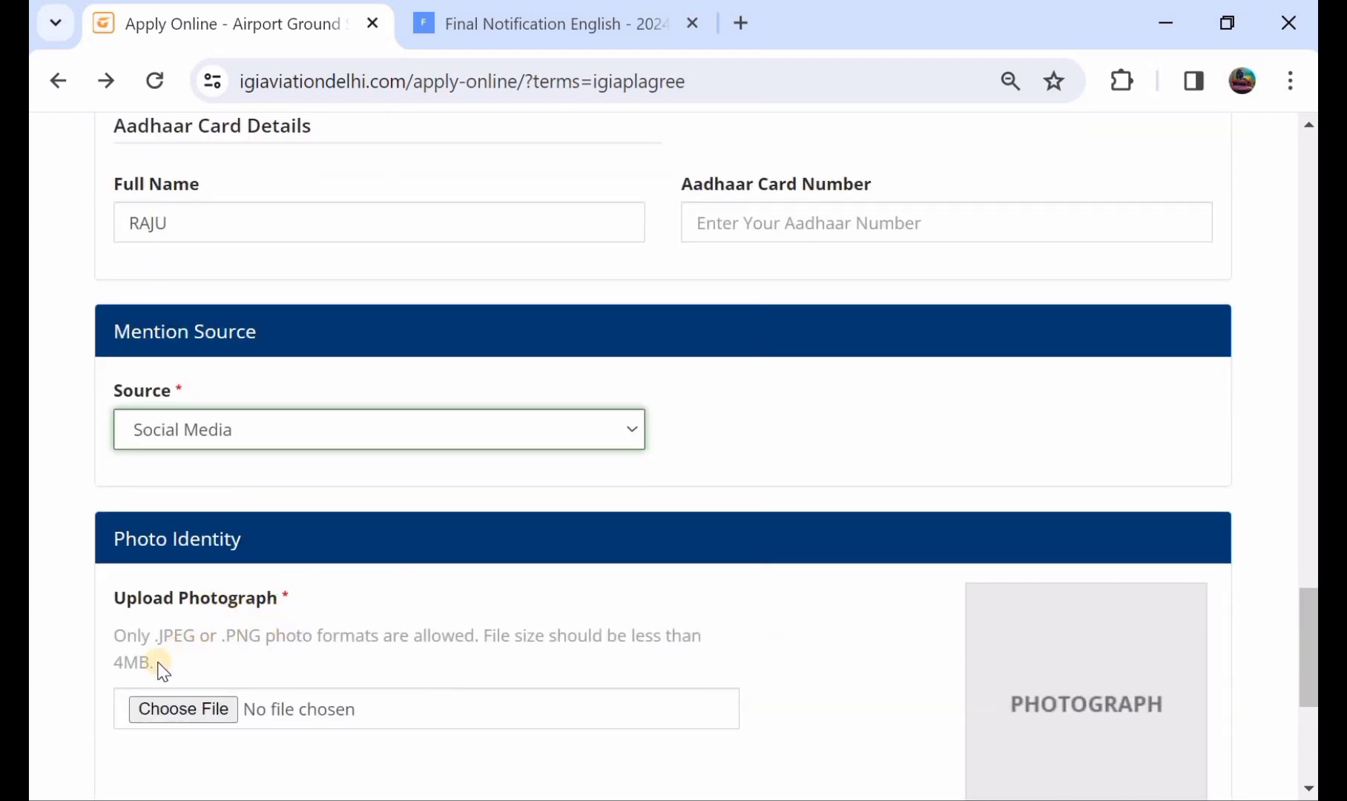
# Upload Passport_Photograph.jpg from Pictures as the Photo Identity, cropped to frame the face.
pyautogui.click(211, 707)
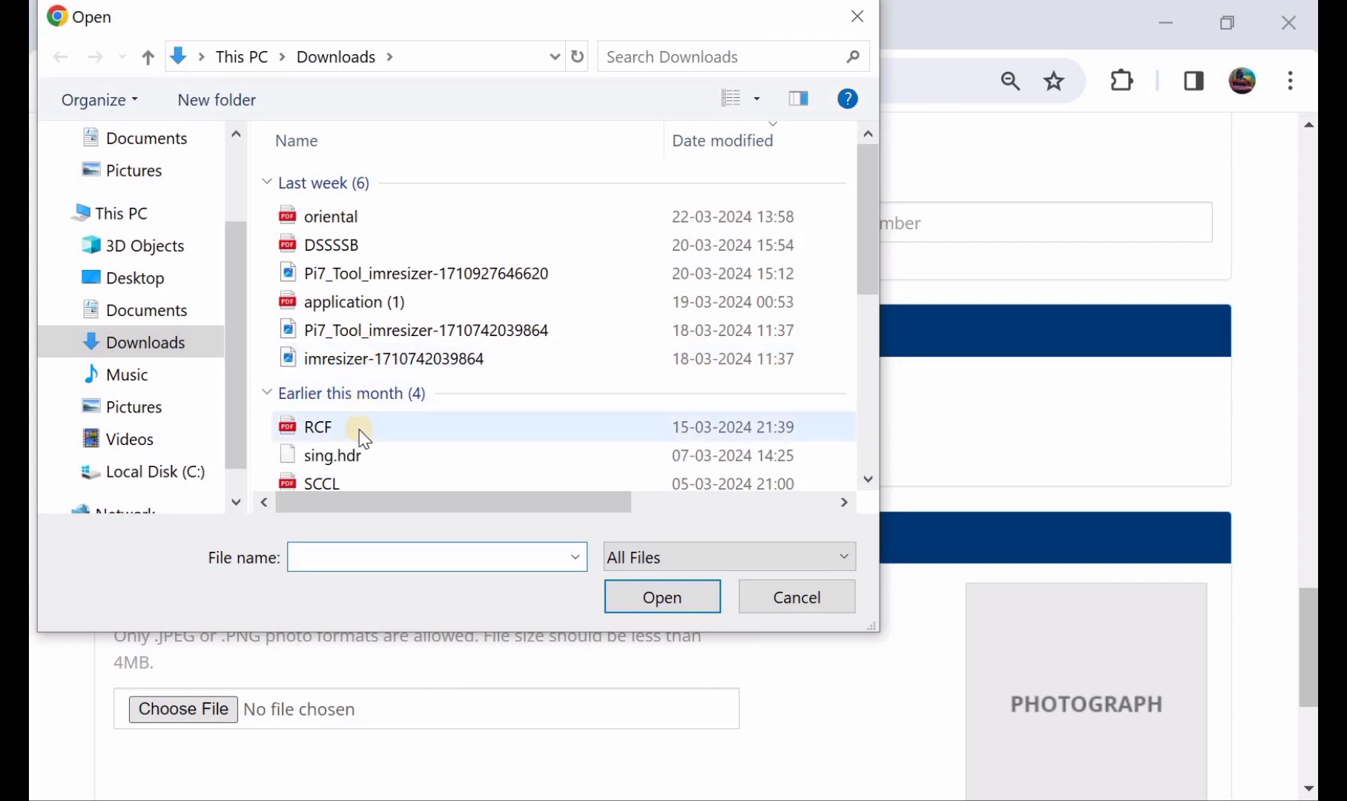
pyautogui.click(171, 401)
pyautogui.doubleClick(354, 382)
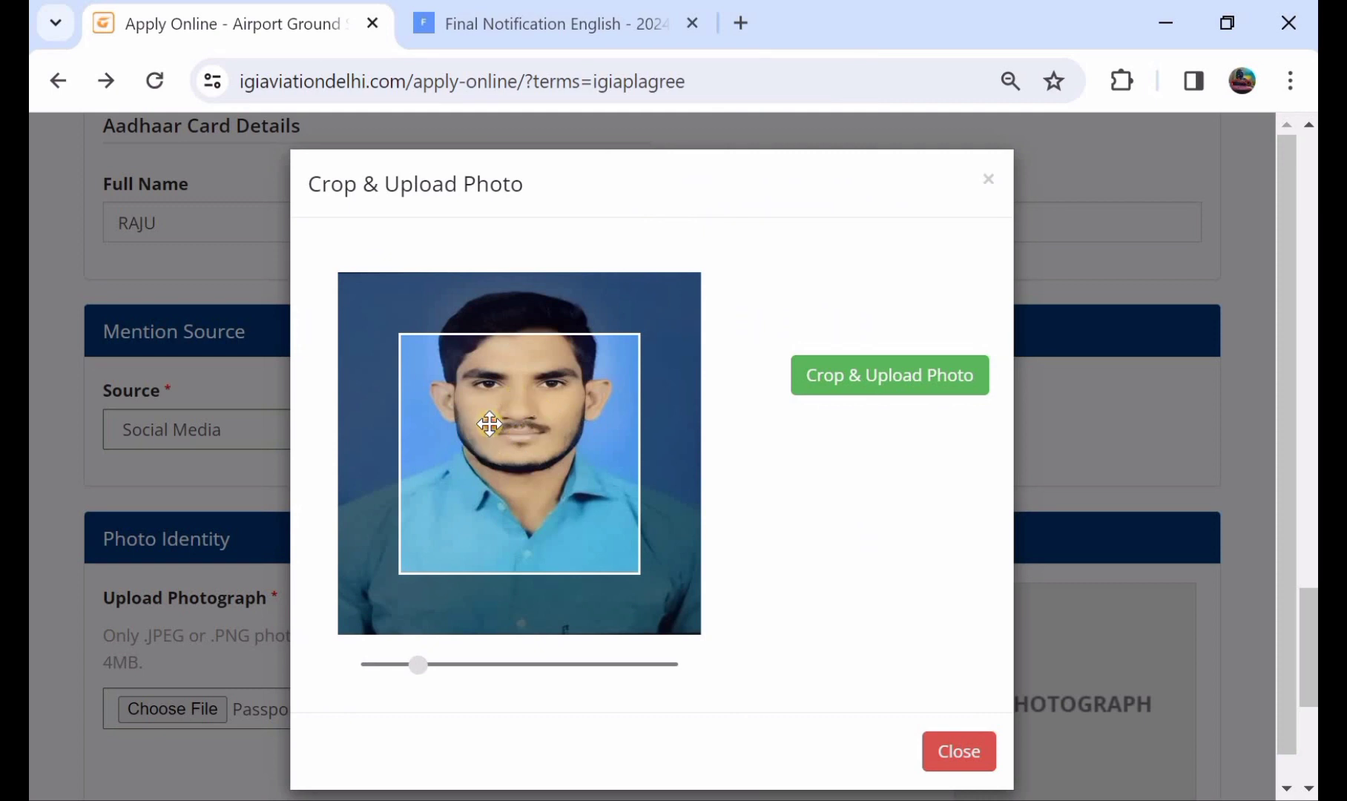
pyautogui.moveTo(484, 439); pyautogui.dragTo(491, 476)
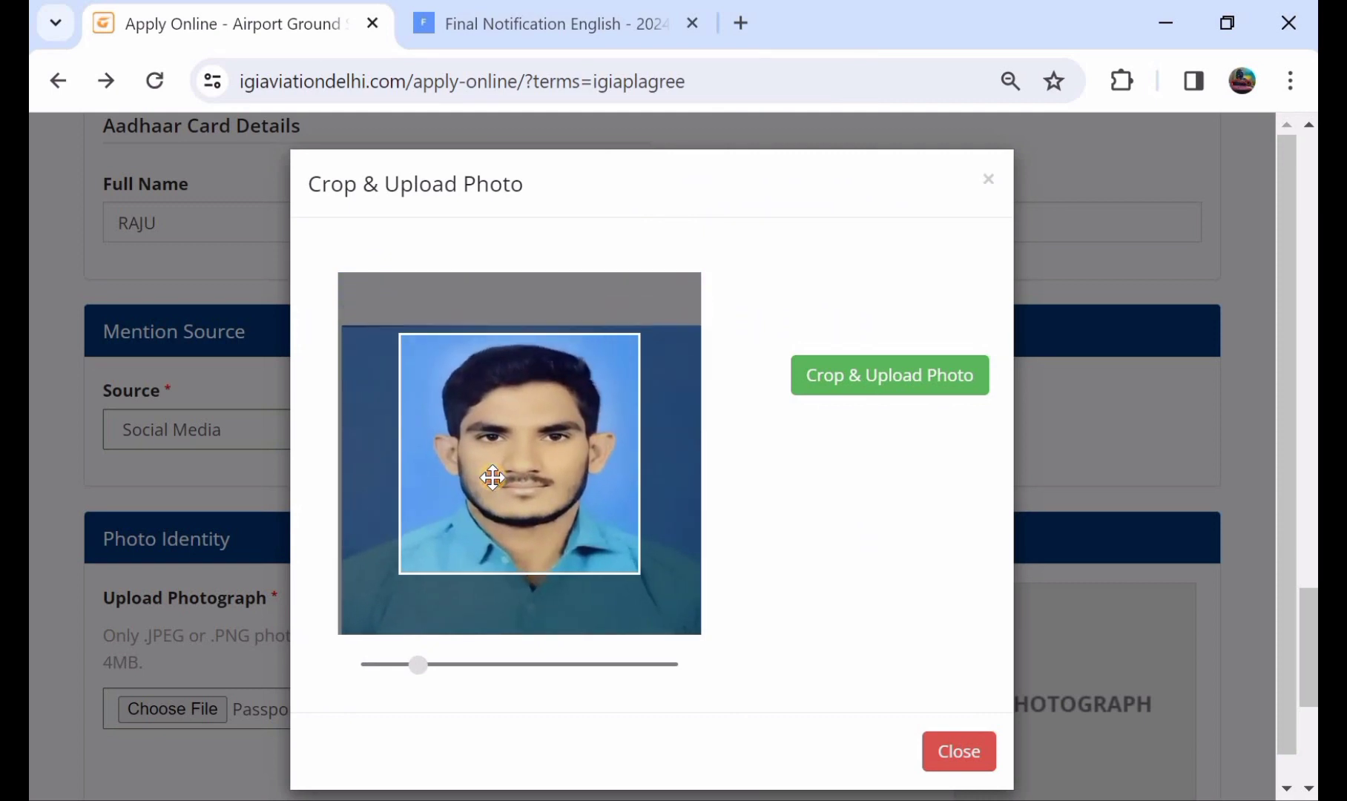
pyautogui.click(860, 383)
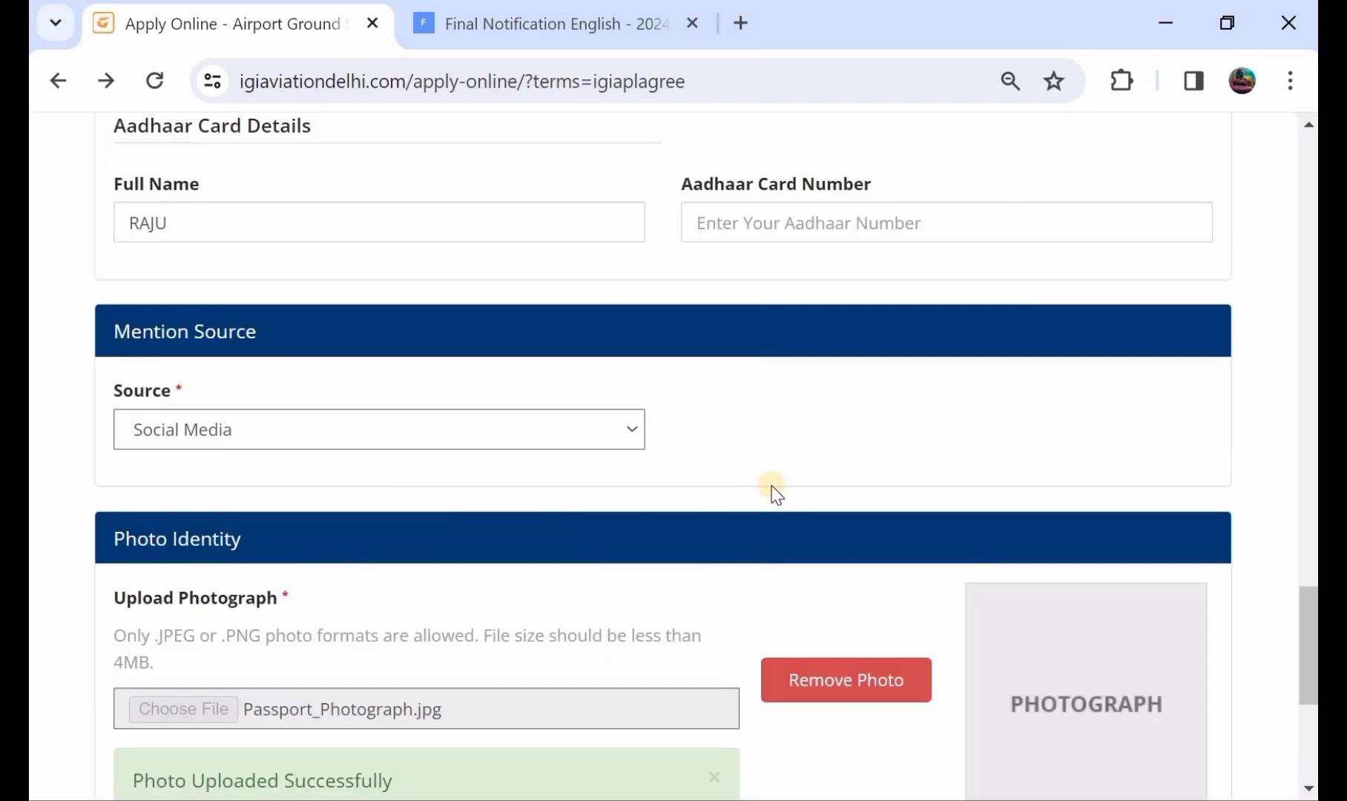
pyautogui.scroll(-3, 952, 557)
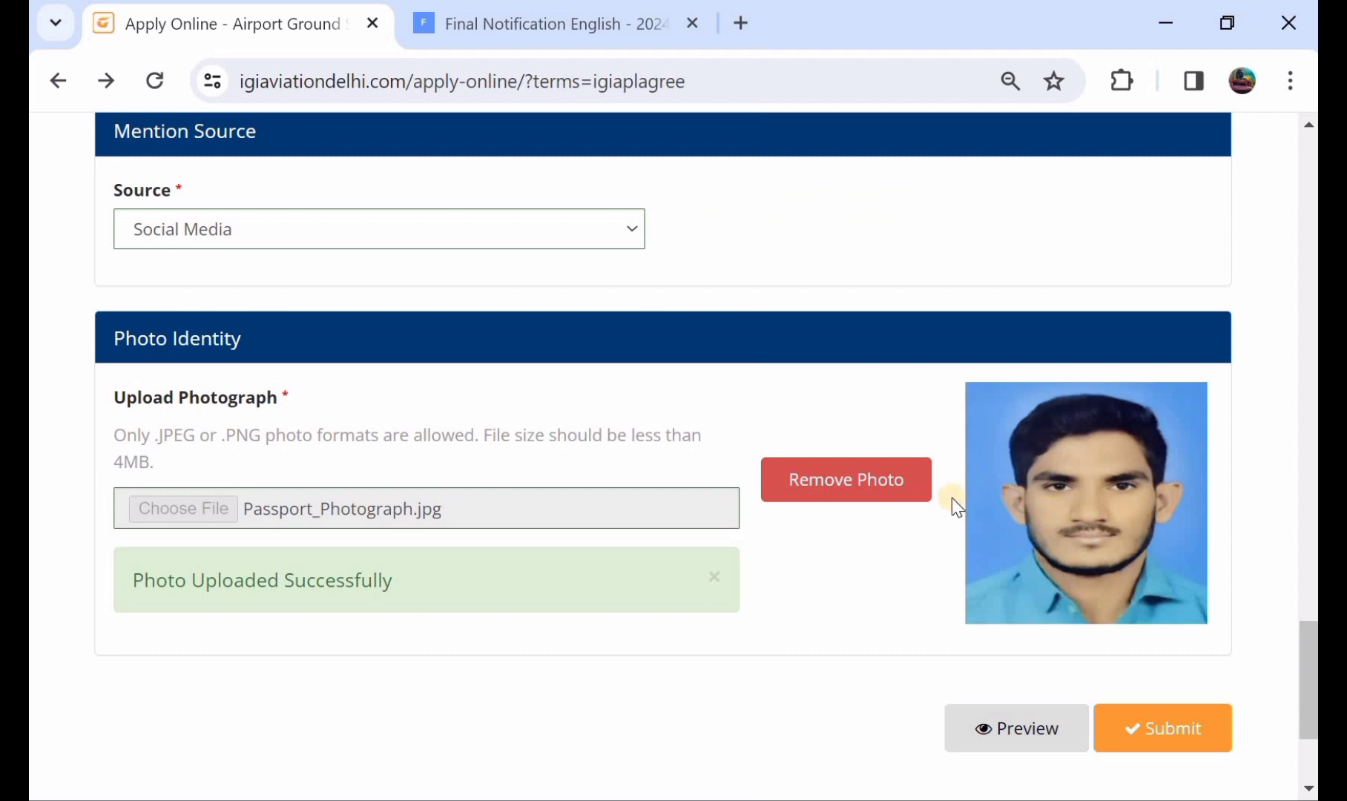
pyautogui.scroll(3, 512, 476)
pyautogui.scroll(-4, 747, 542)
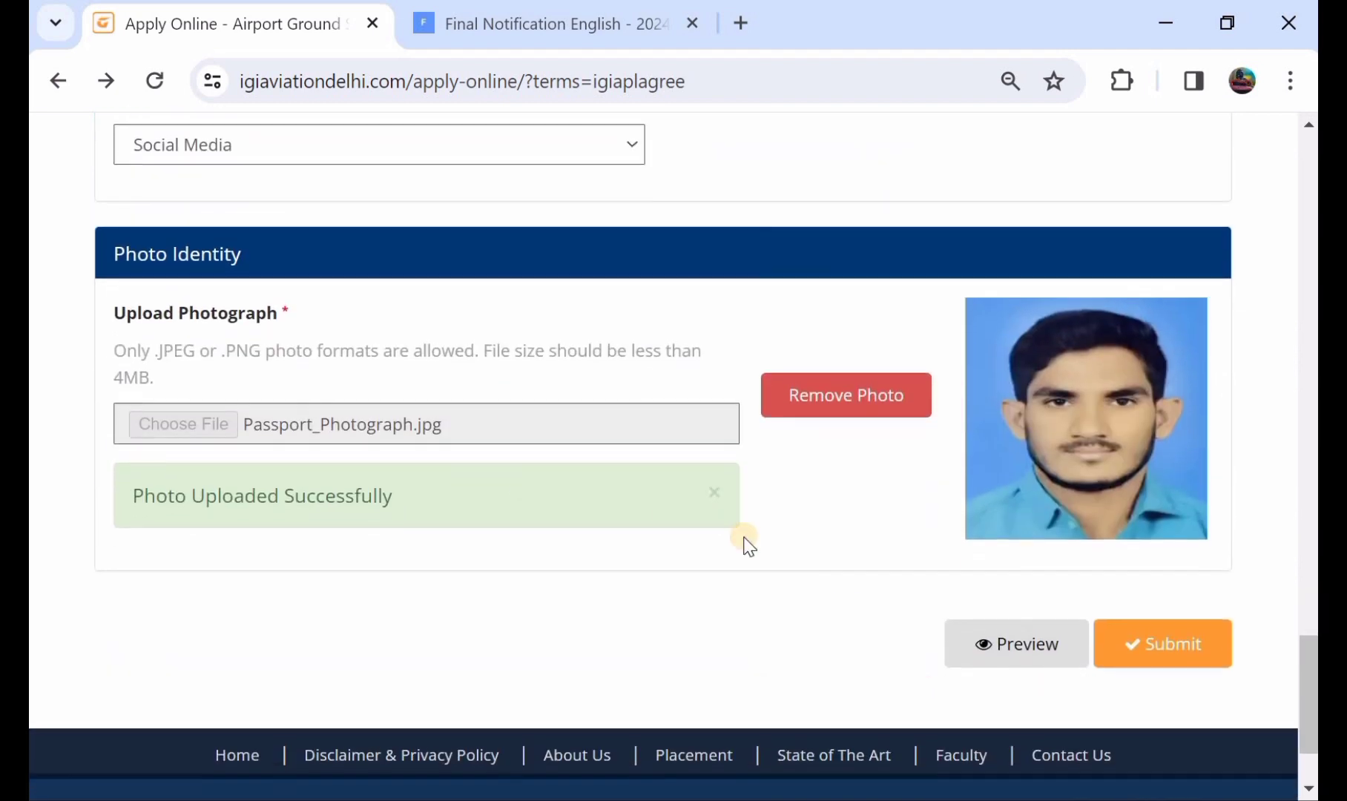
# Review every section of the Preview Application dialog, then close it.
pyautogui.click(1009, 657)
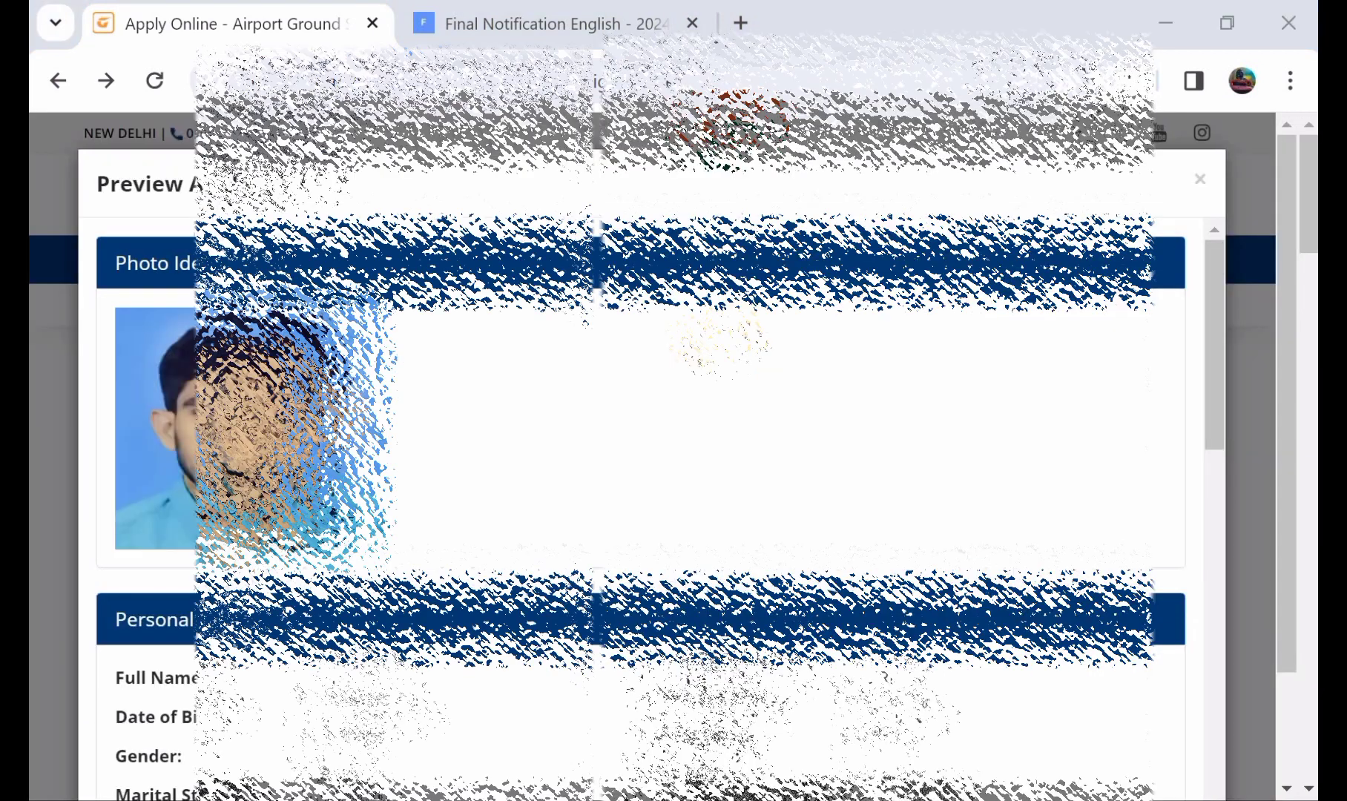
pyautogui.scroll(-5, 642, 512)
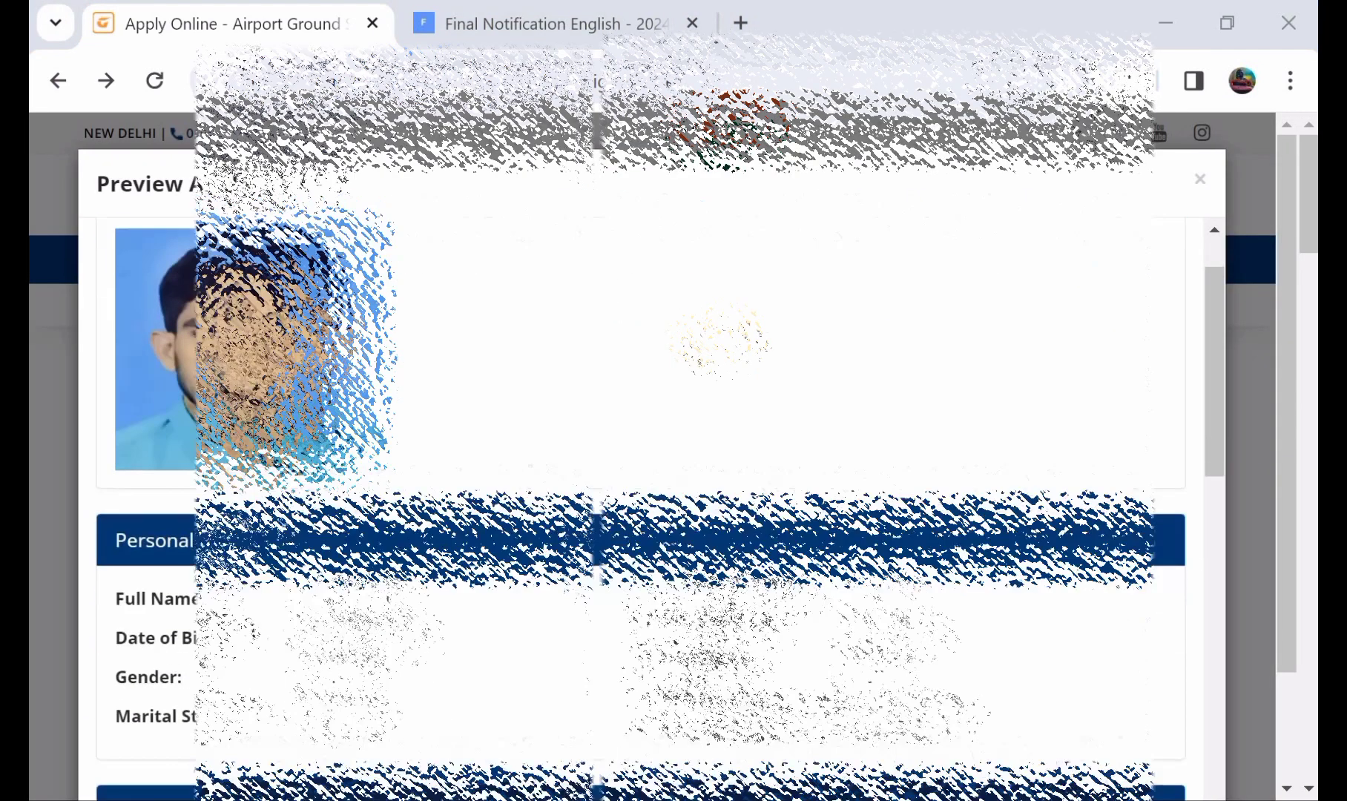
pyautogui.scroll(-5, 641, 512)
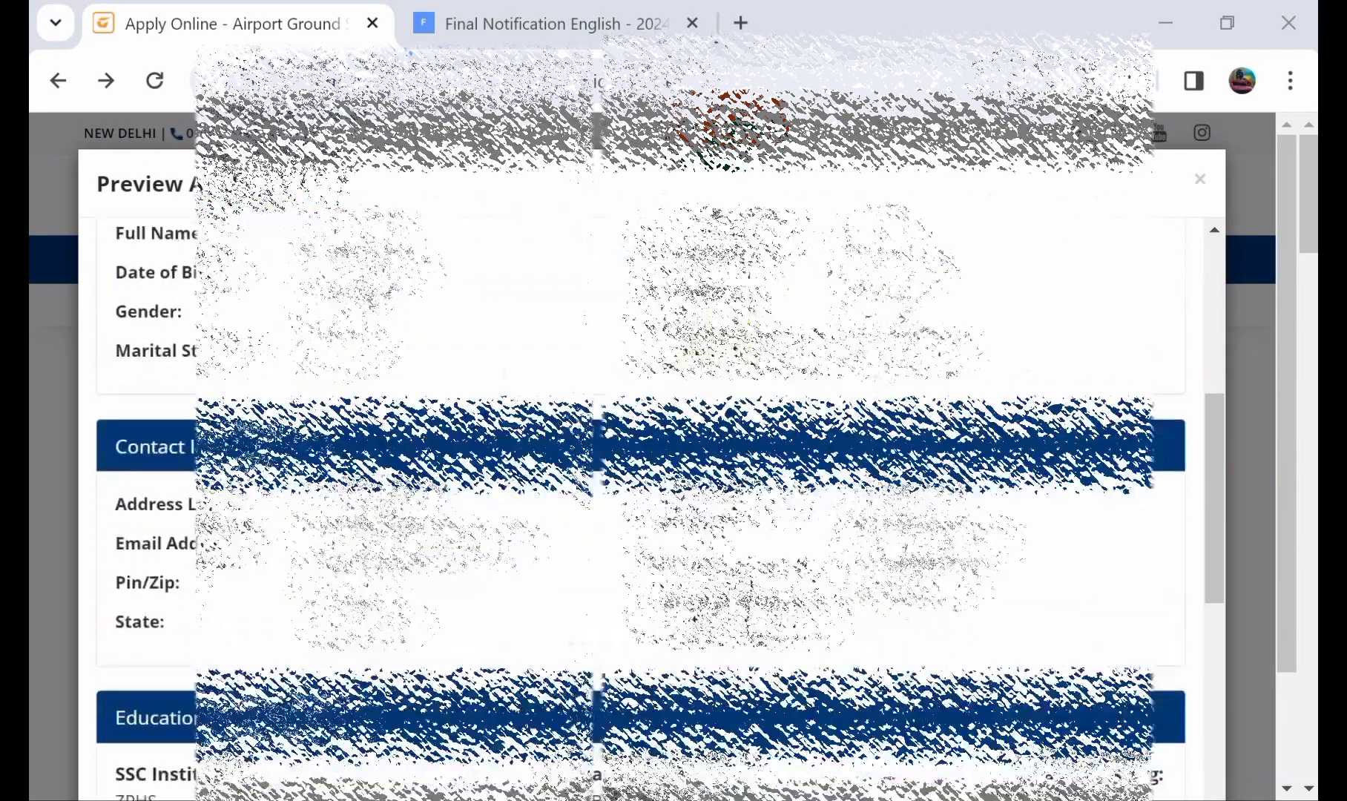
pyautogui.scroll(-2, 642, 512)
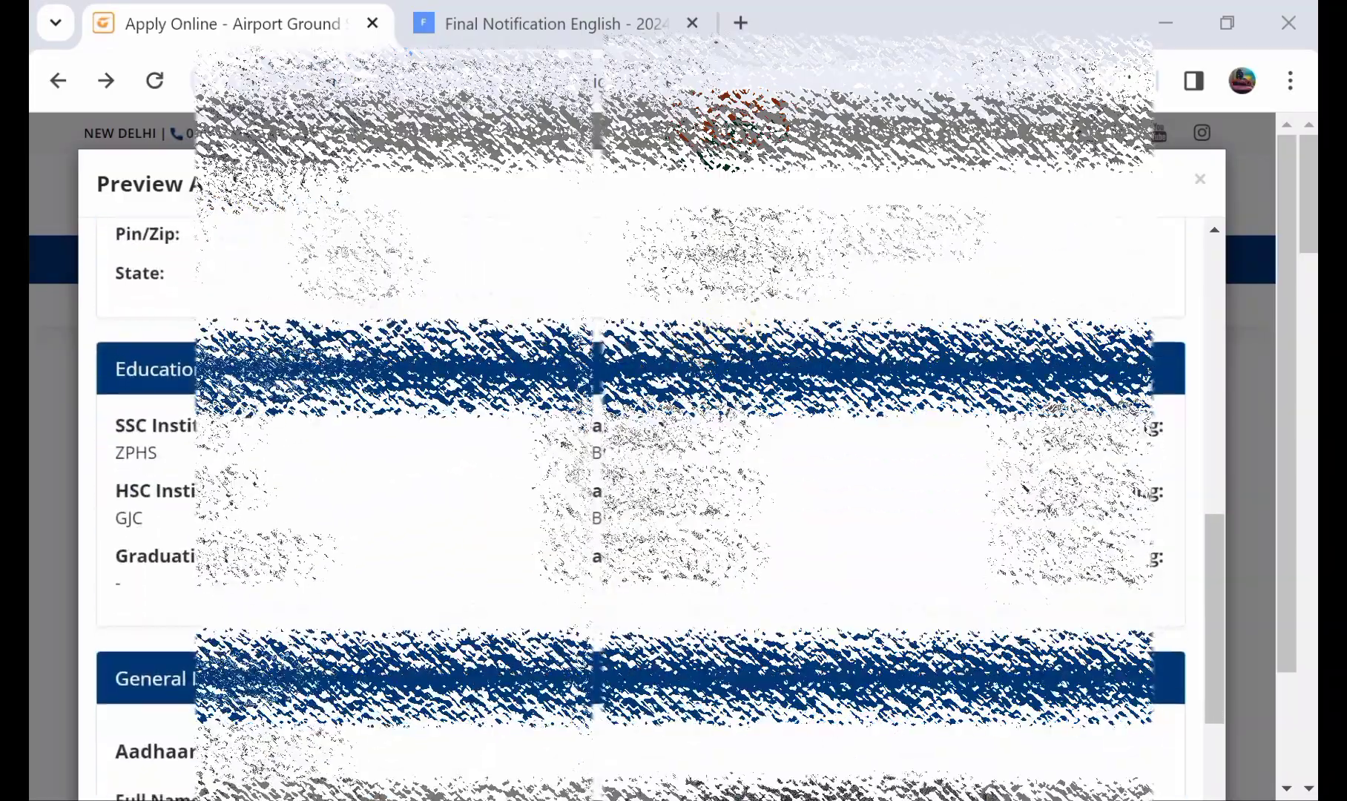
pyautogui.scroll(-2, 642, 512)
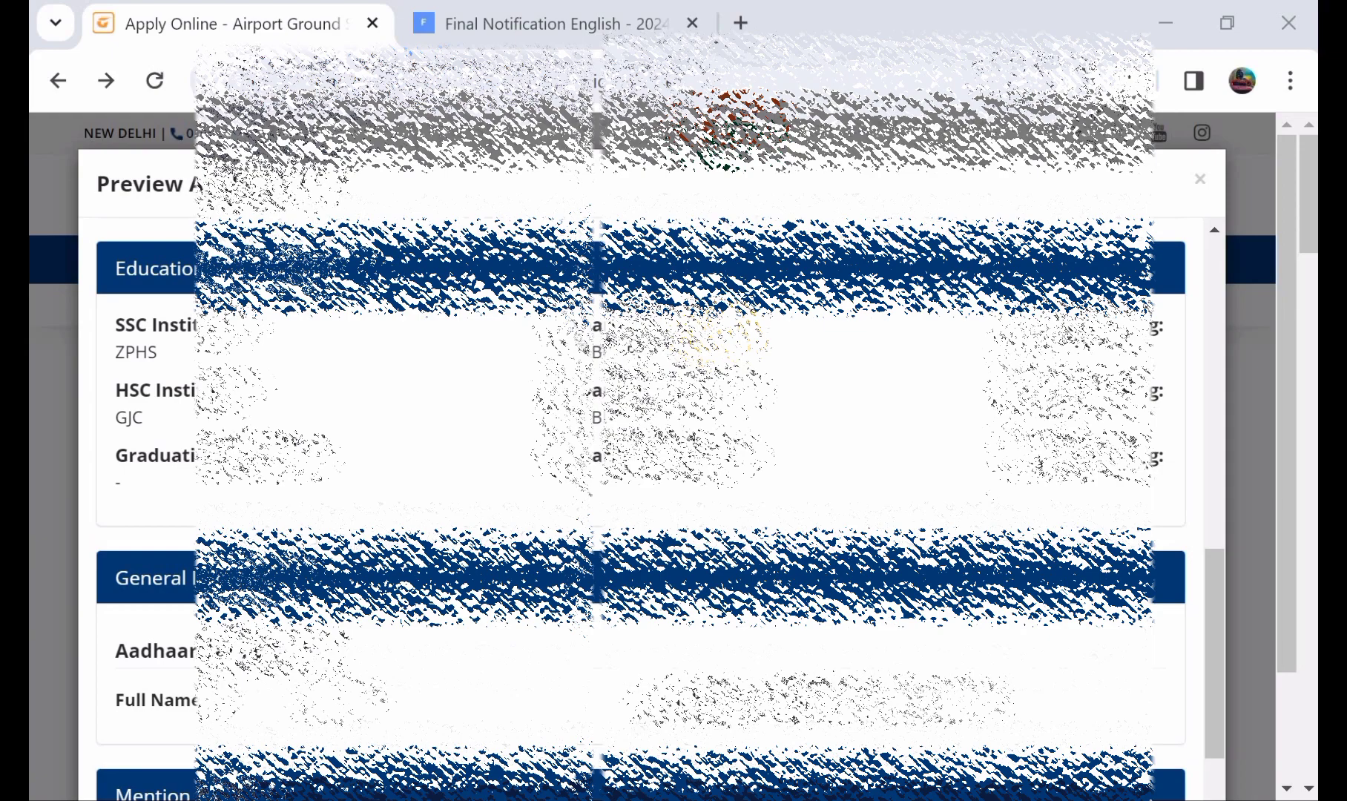
pyautogui.scroll(-4, 642, 512)
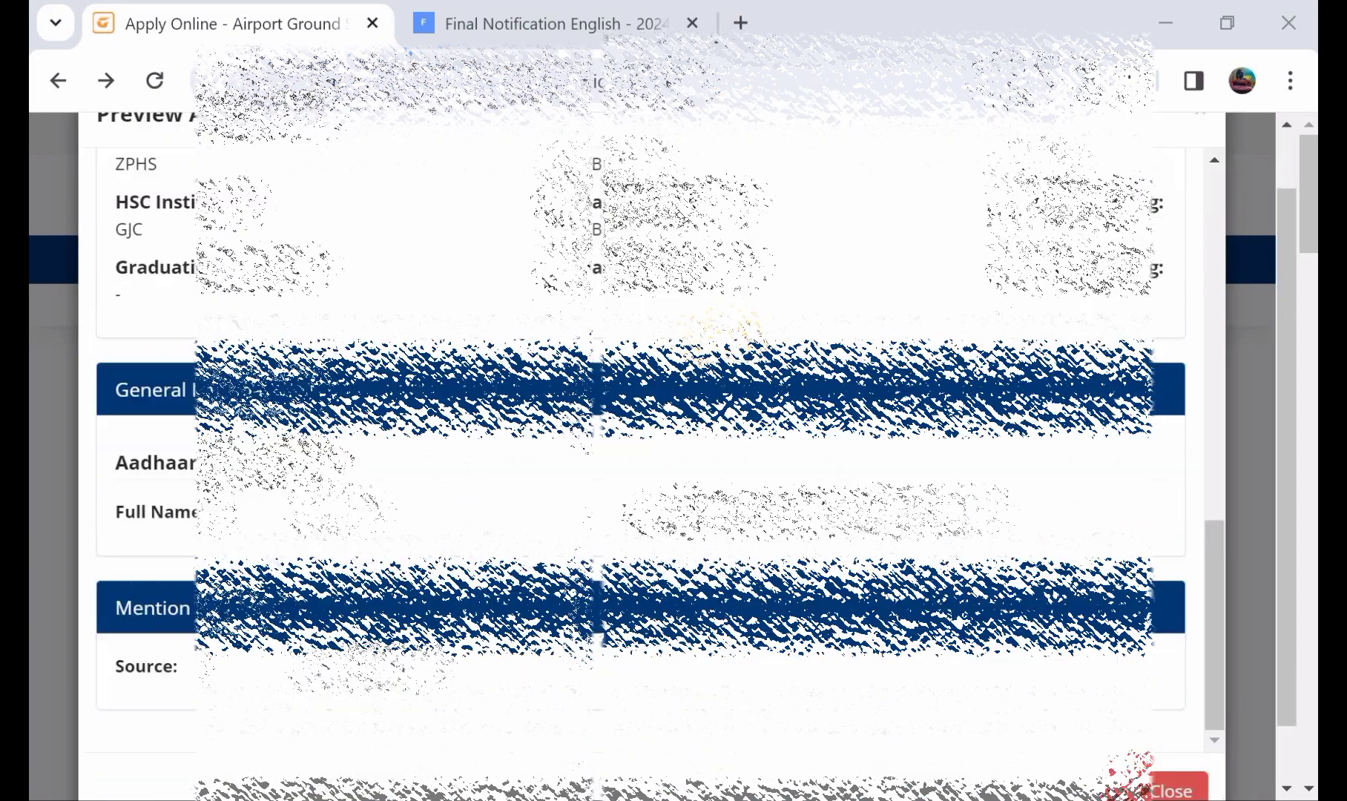
pyautogui.scroll(-1, 642, 445)
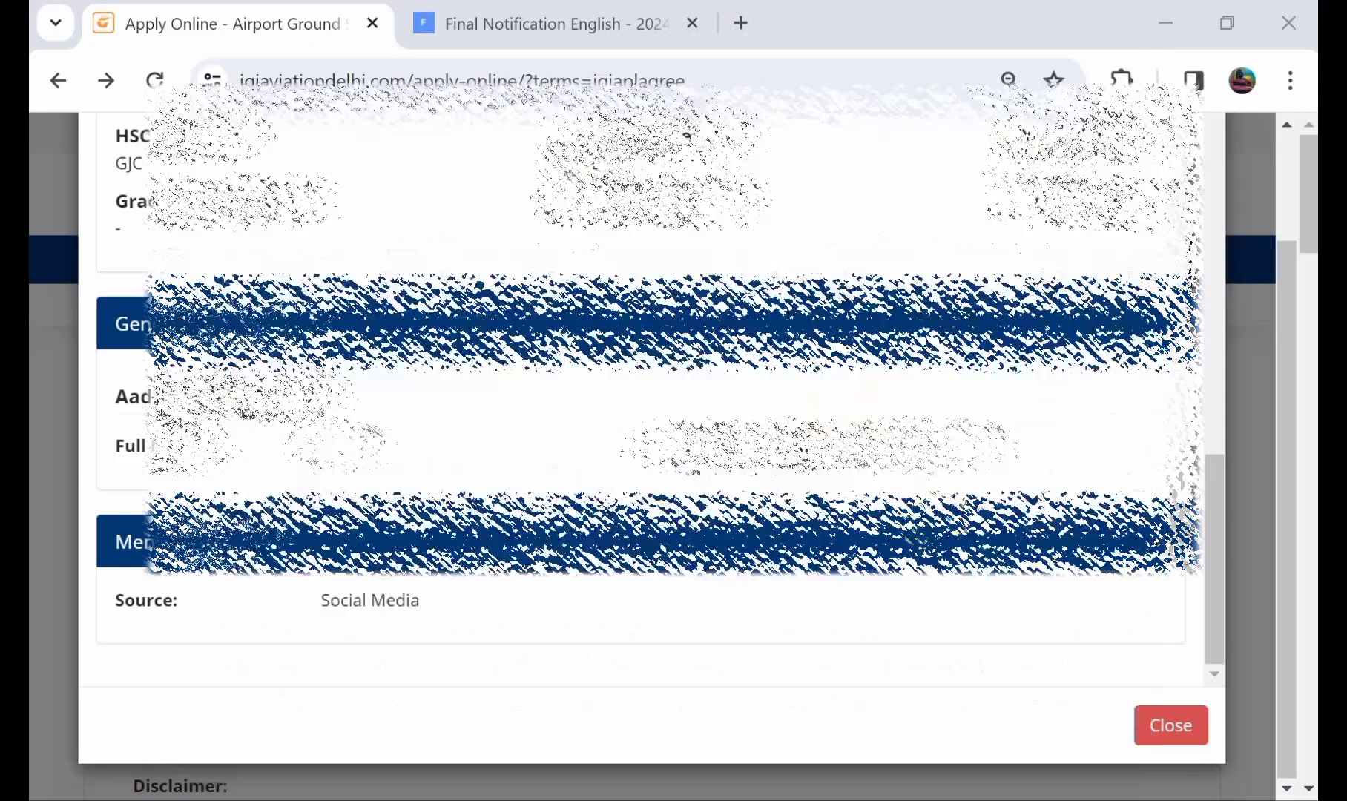
pyautogui.click(1159, 723)
pyautogui.scroll(-15, 1155, 710)
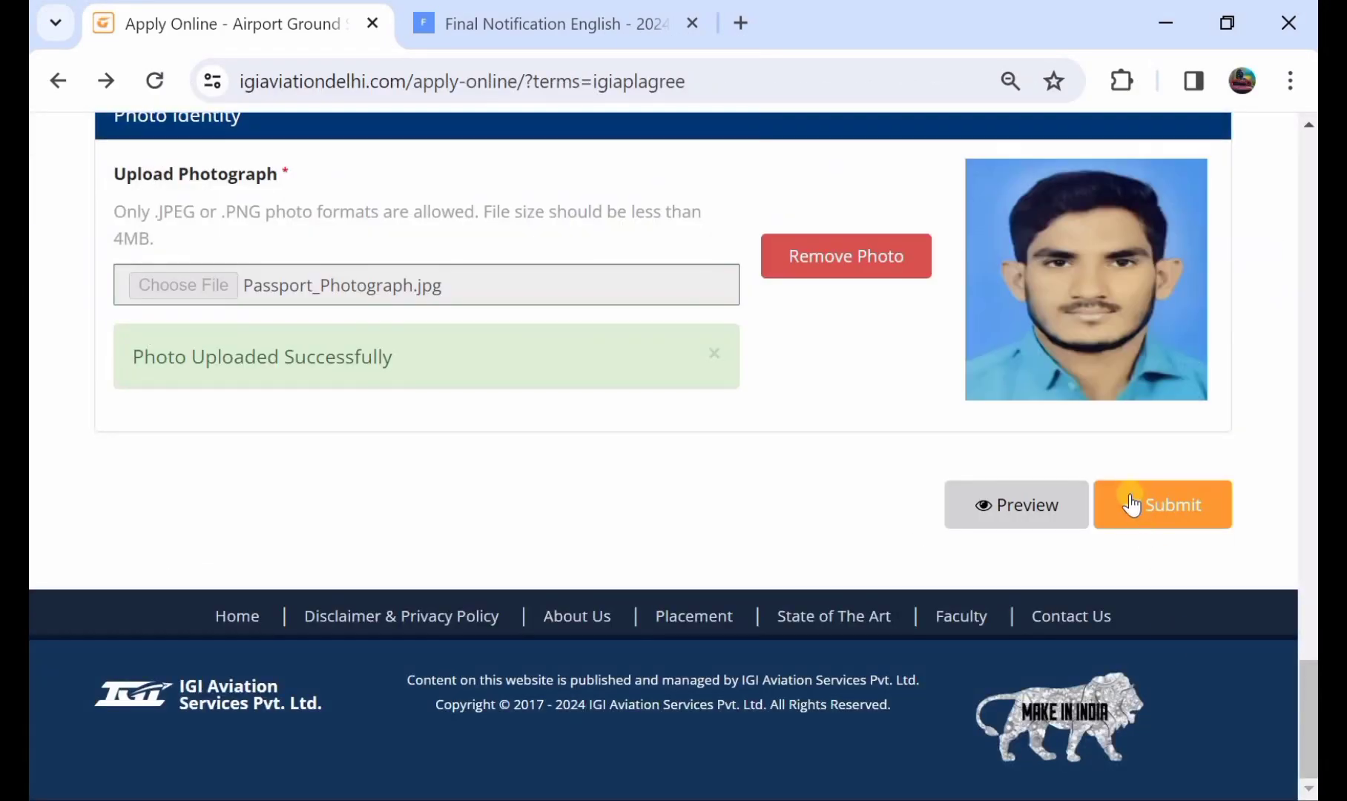
# Submit the application form and decline Chrome's offer to save the address.
pyautogui.scroll(1, 1128, 495)
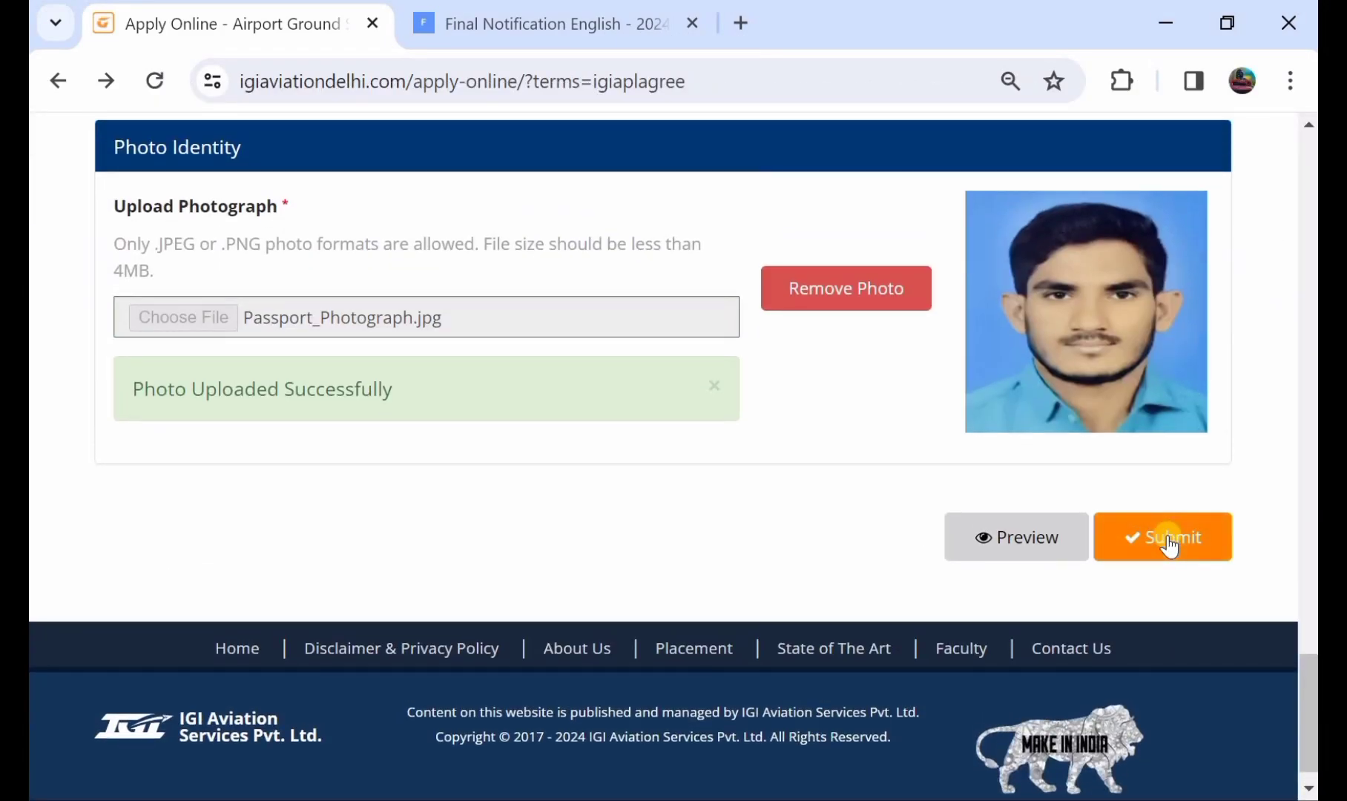
pyautogui.click(1168, 537)
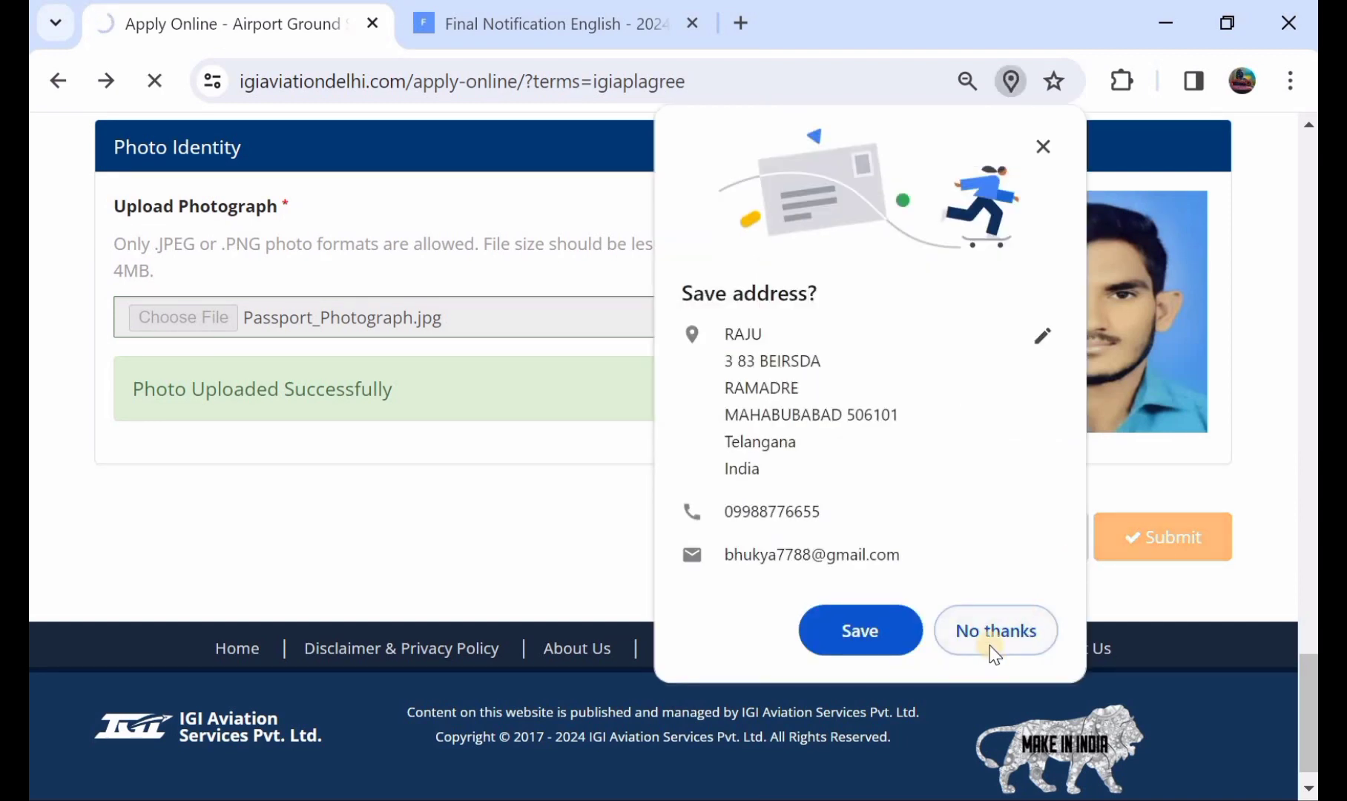
pyautogui.click(990, 638)
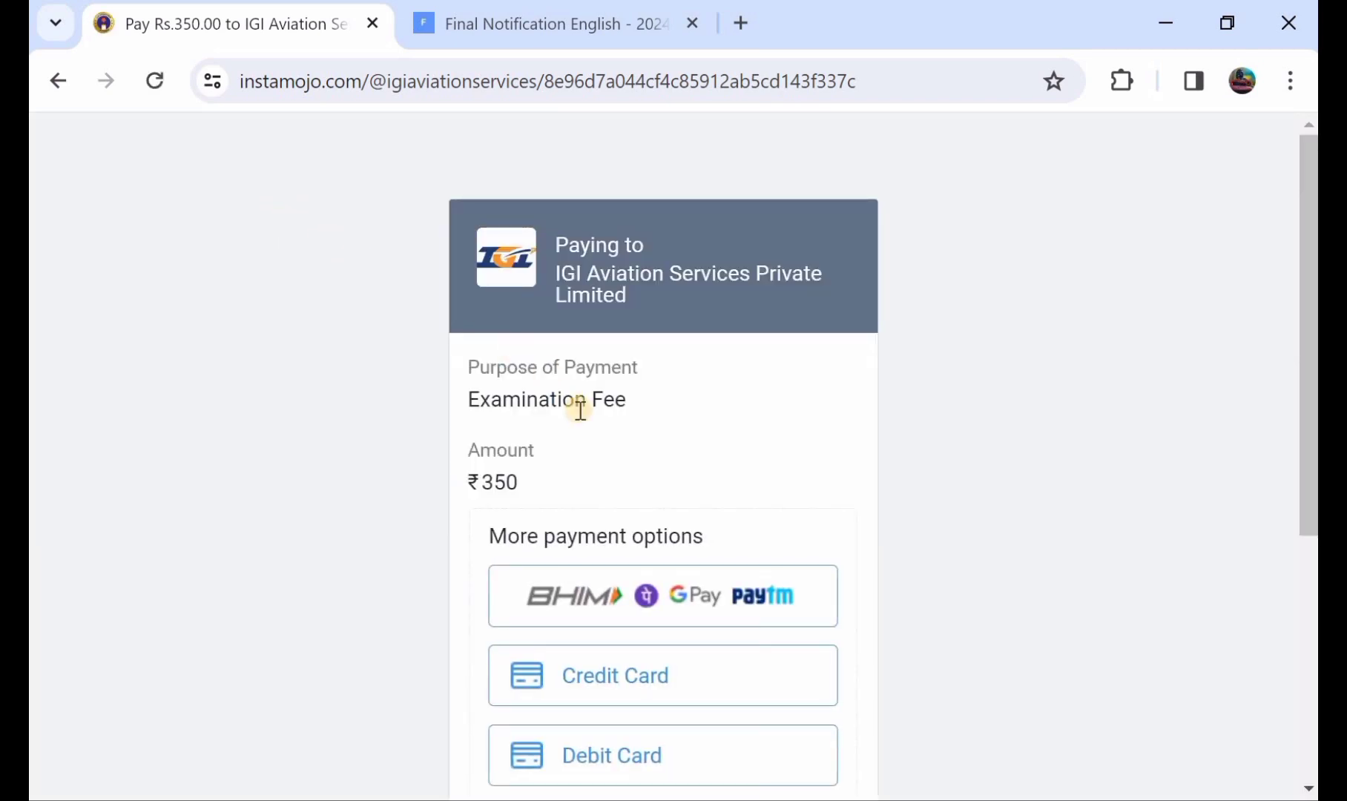
# Choose Debit Card for the ₹350 Examination Fee, then go back without paying.
pyautogui.scroll(-2, 580, 410)
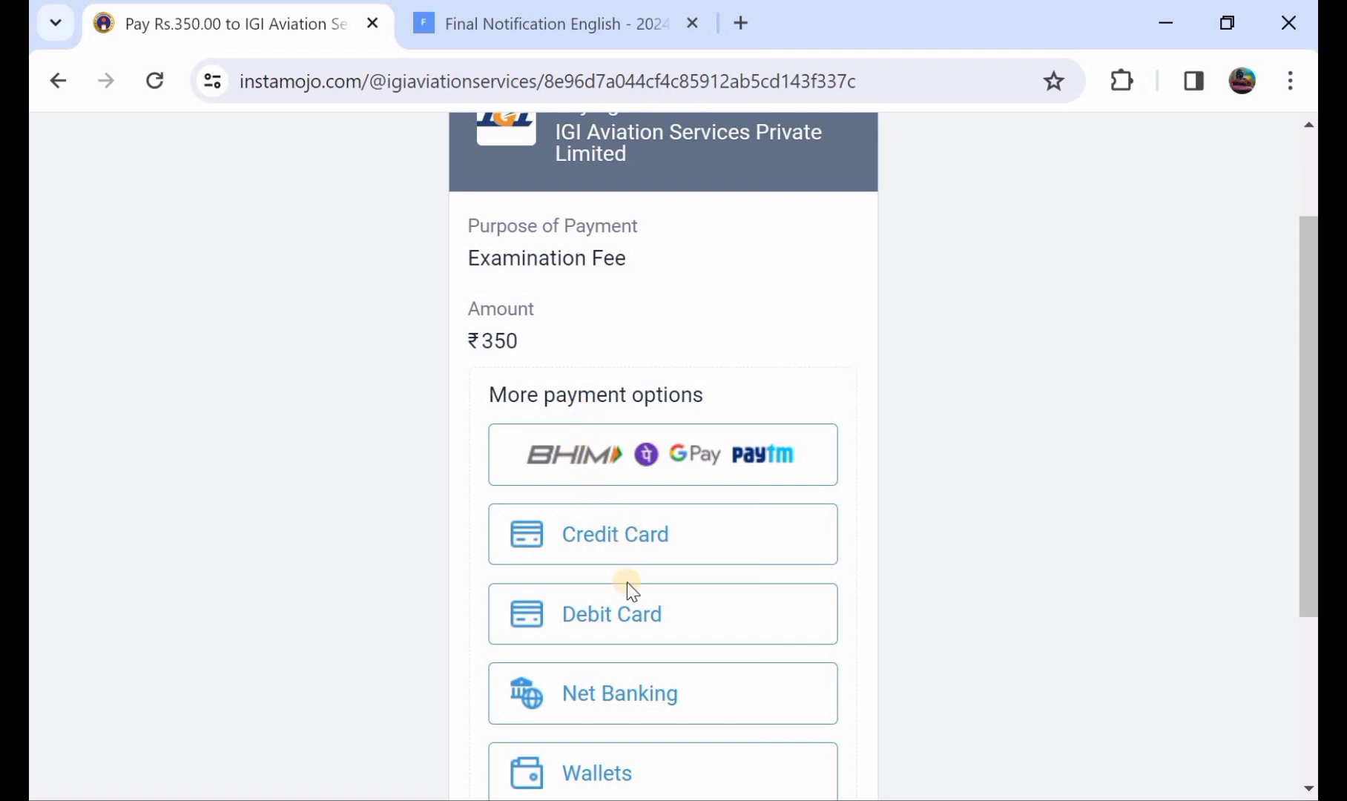
pyautogui.scroll(-1, 665, 672)
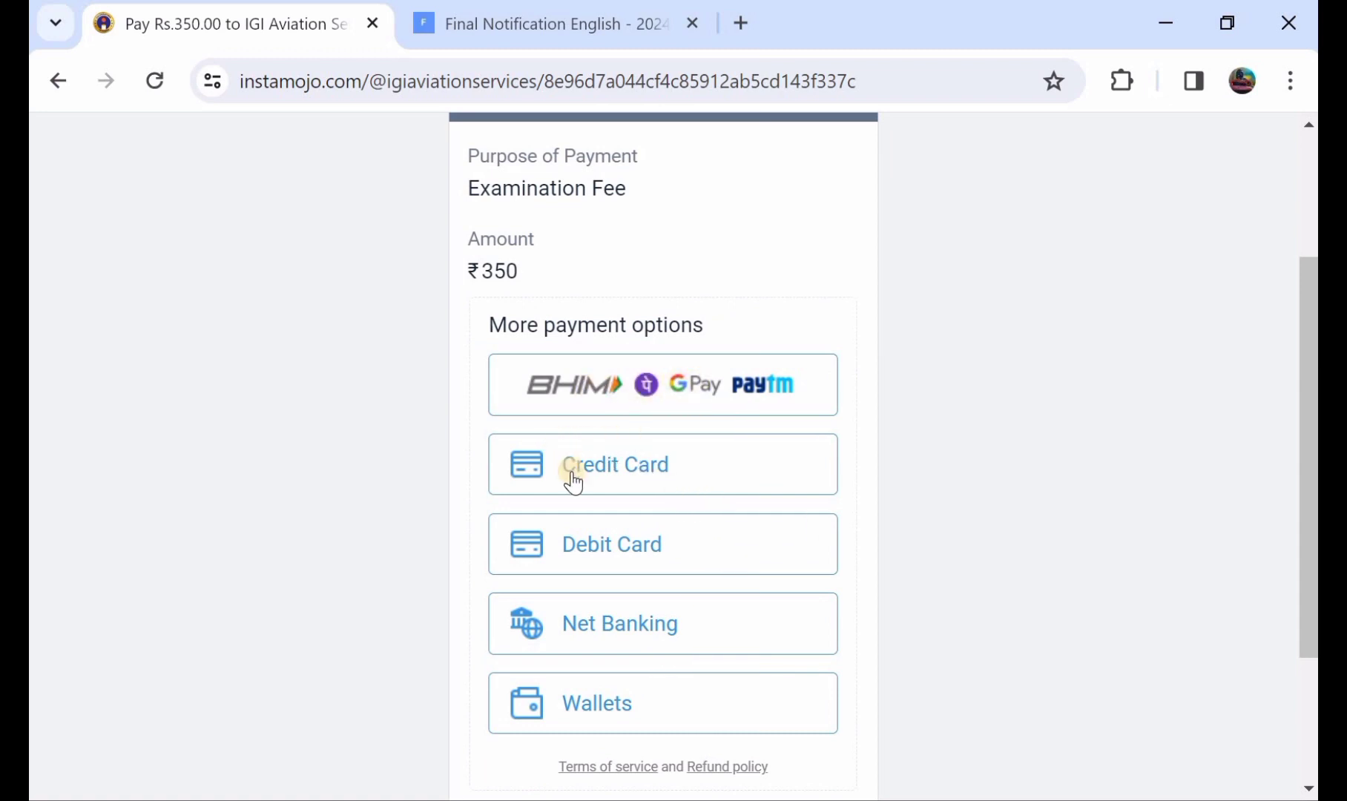
pyautogui.click(579, 549)
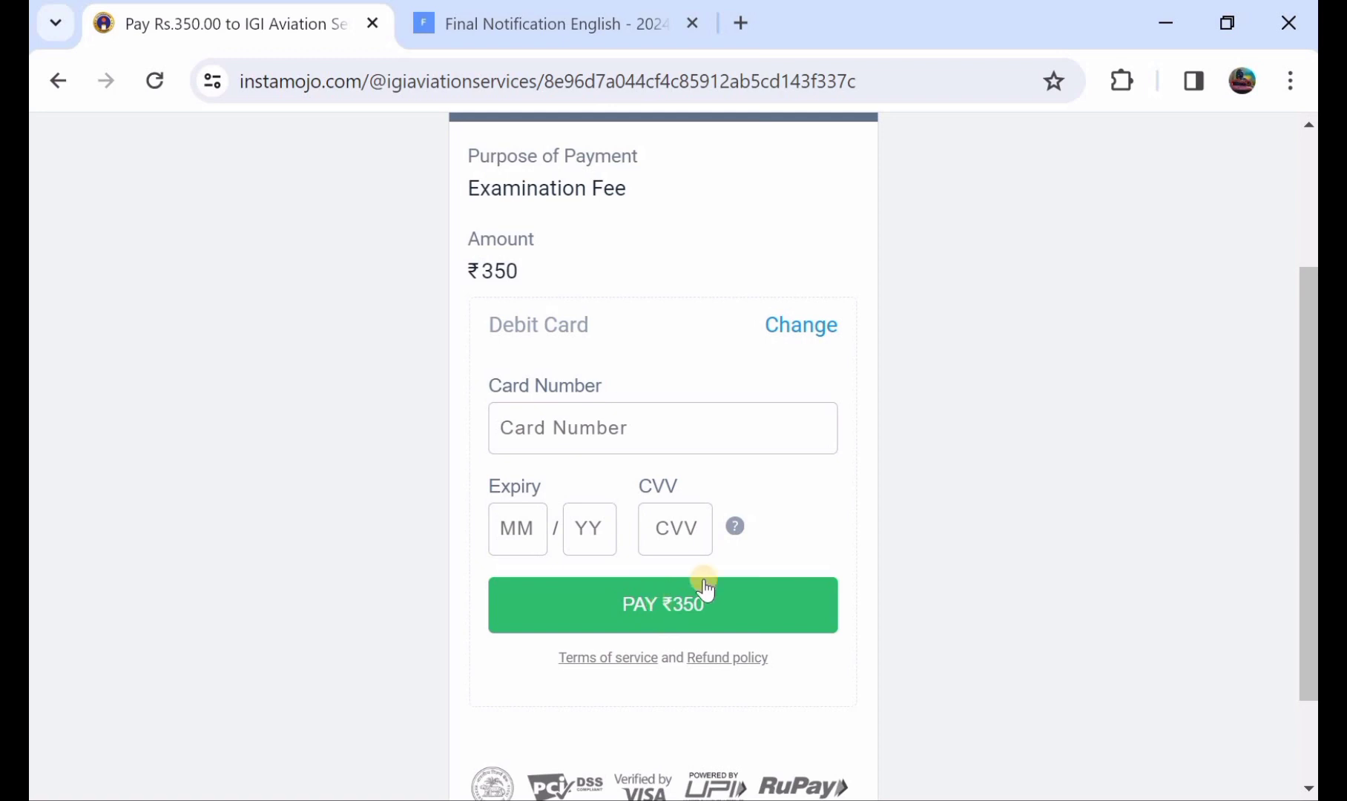
pyautogui.hotkey('alt', 'Left')
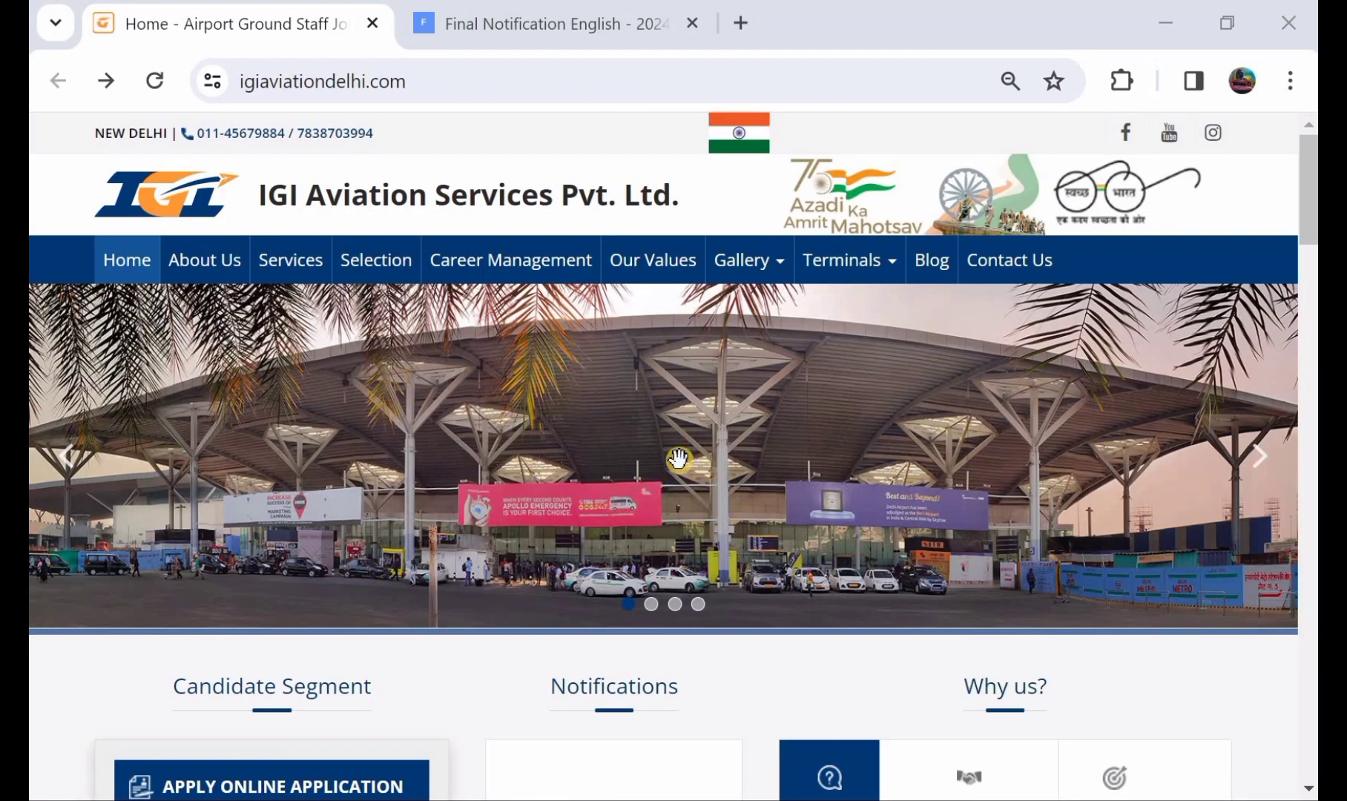
pyautogui.scroll(-5, 678, 458)
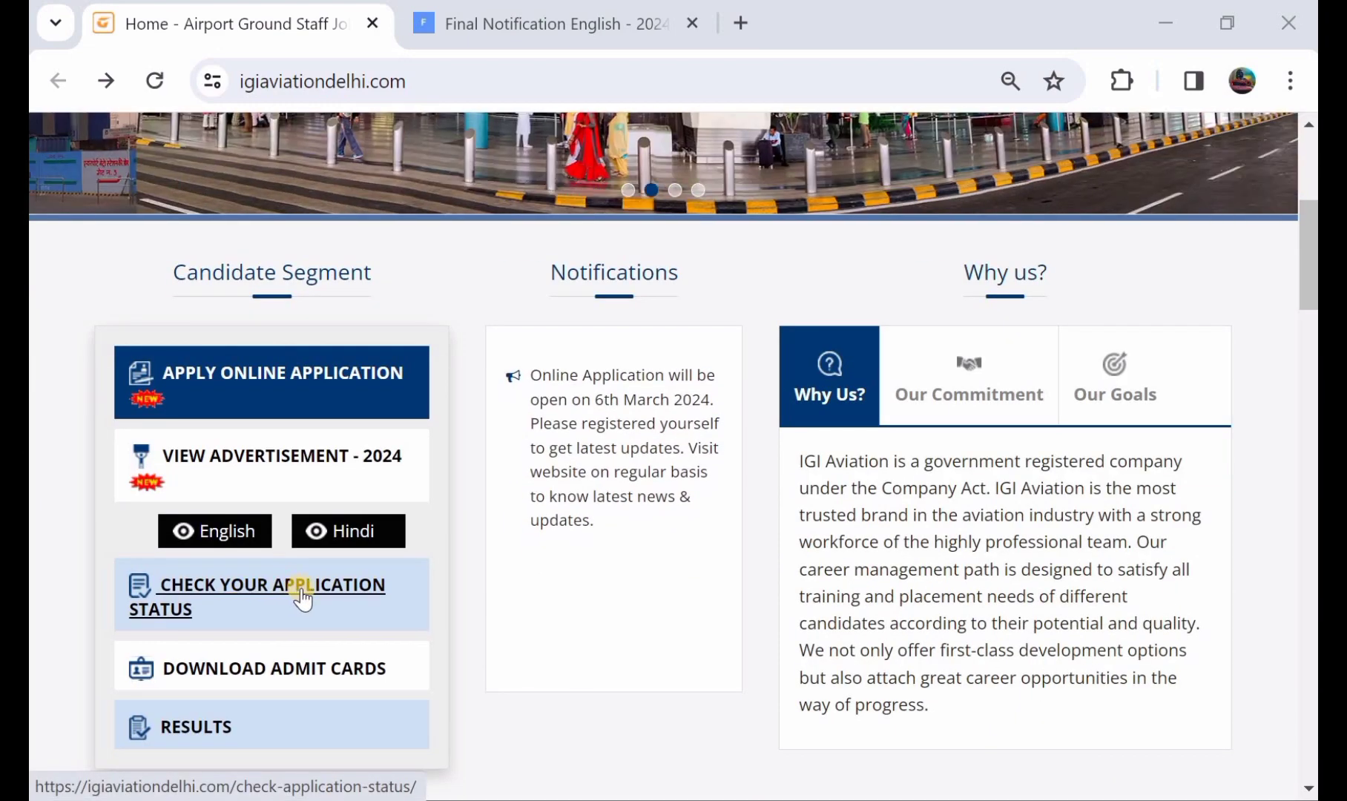
pyautogui.click(251, 592)
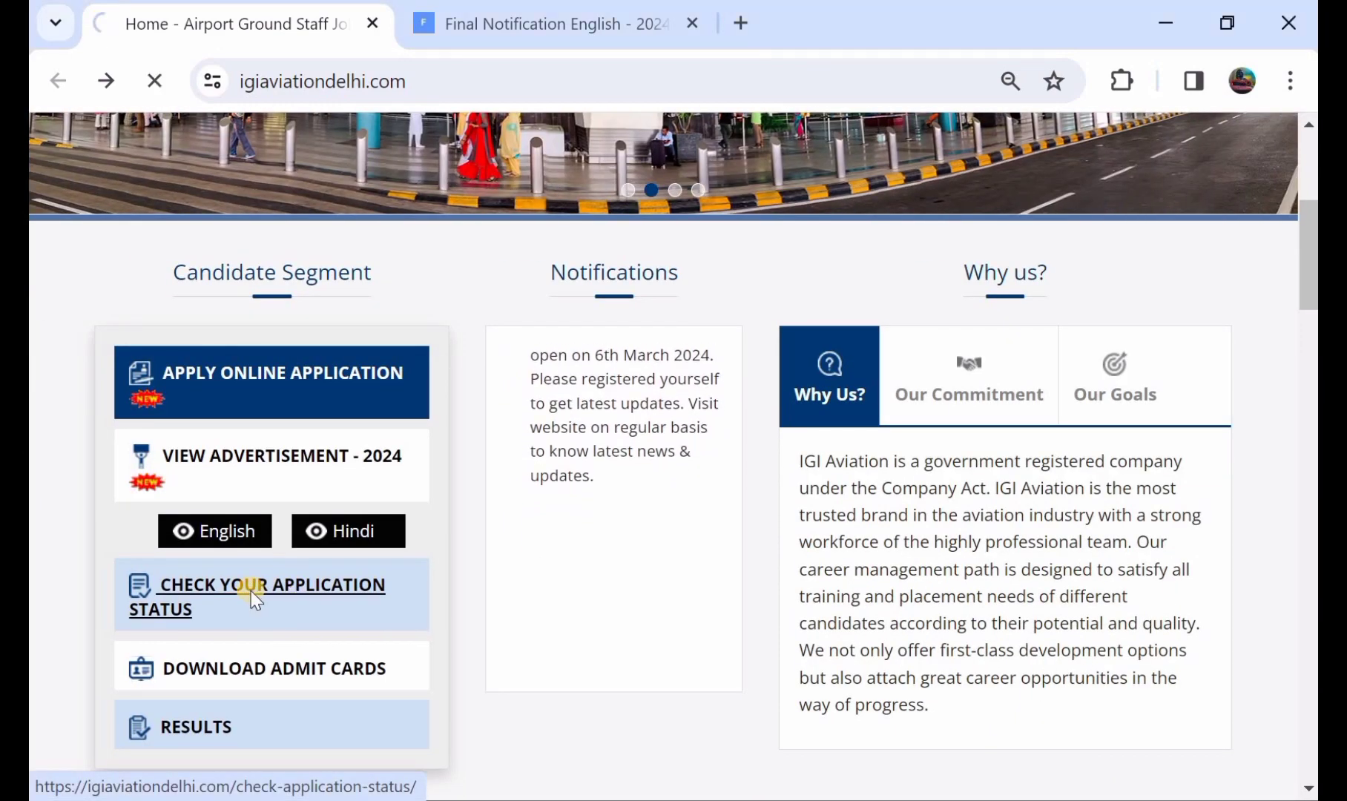
pyautogui.scroll(-2, 513, 562)
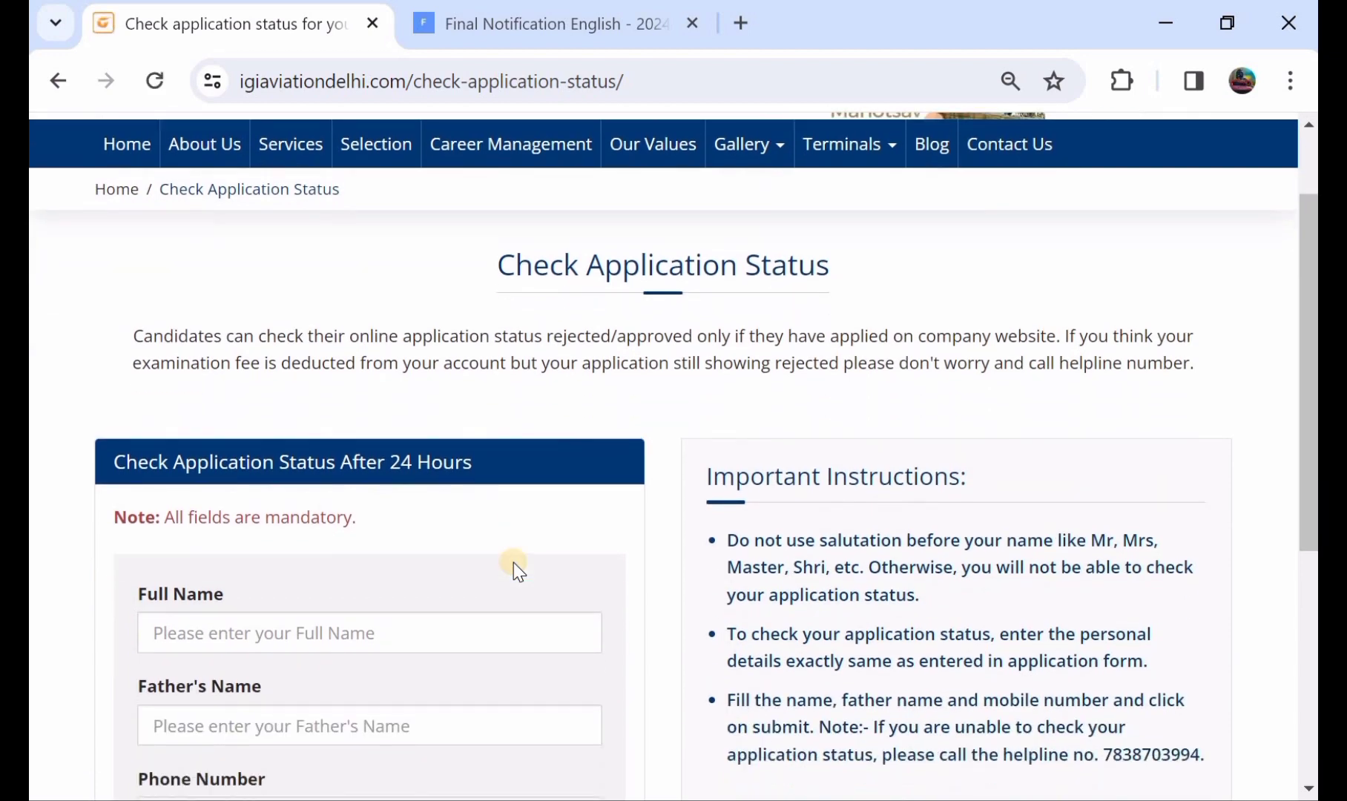
pyautogui.scroll(-1, 349, 595)
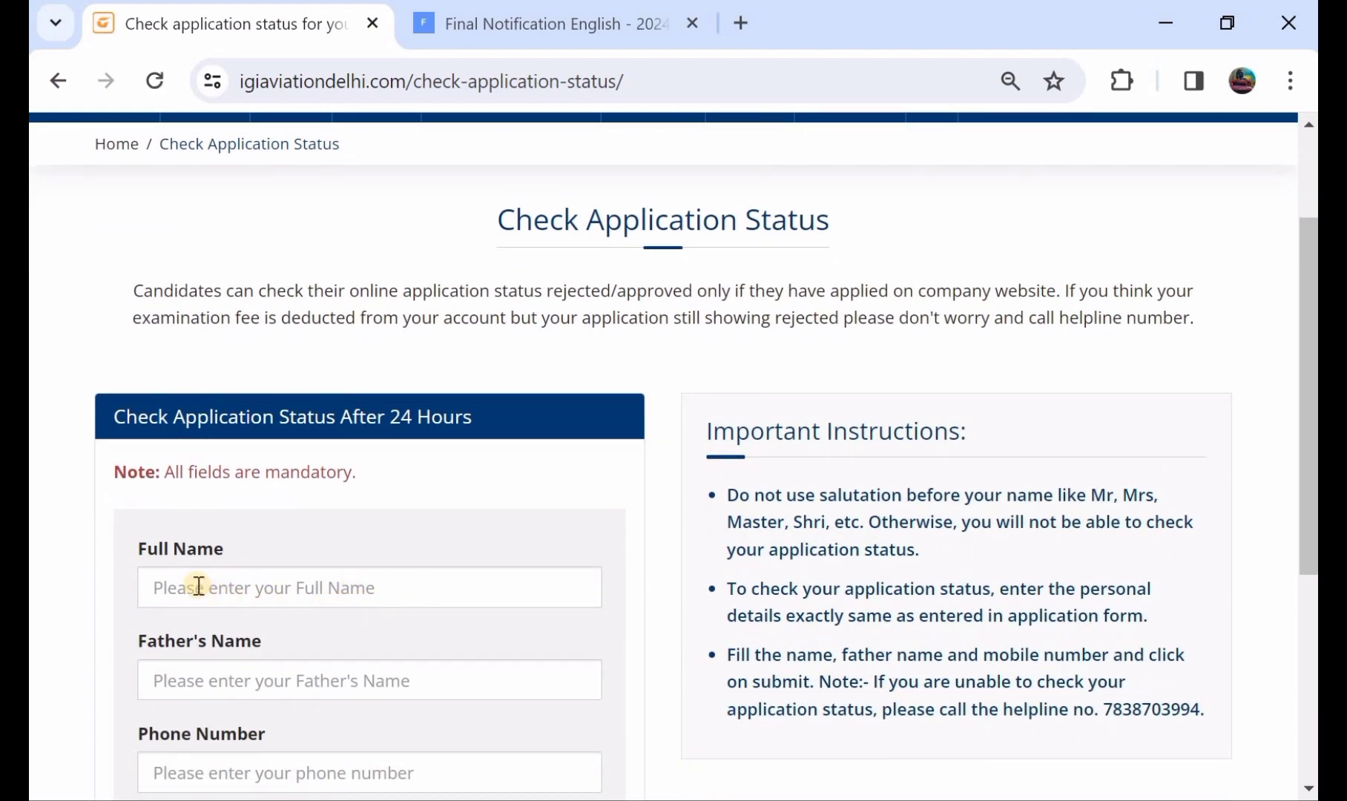
pyautogui.scroll(-1, 314, 601)
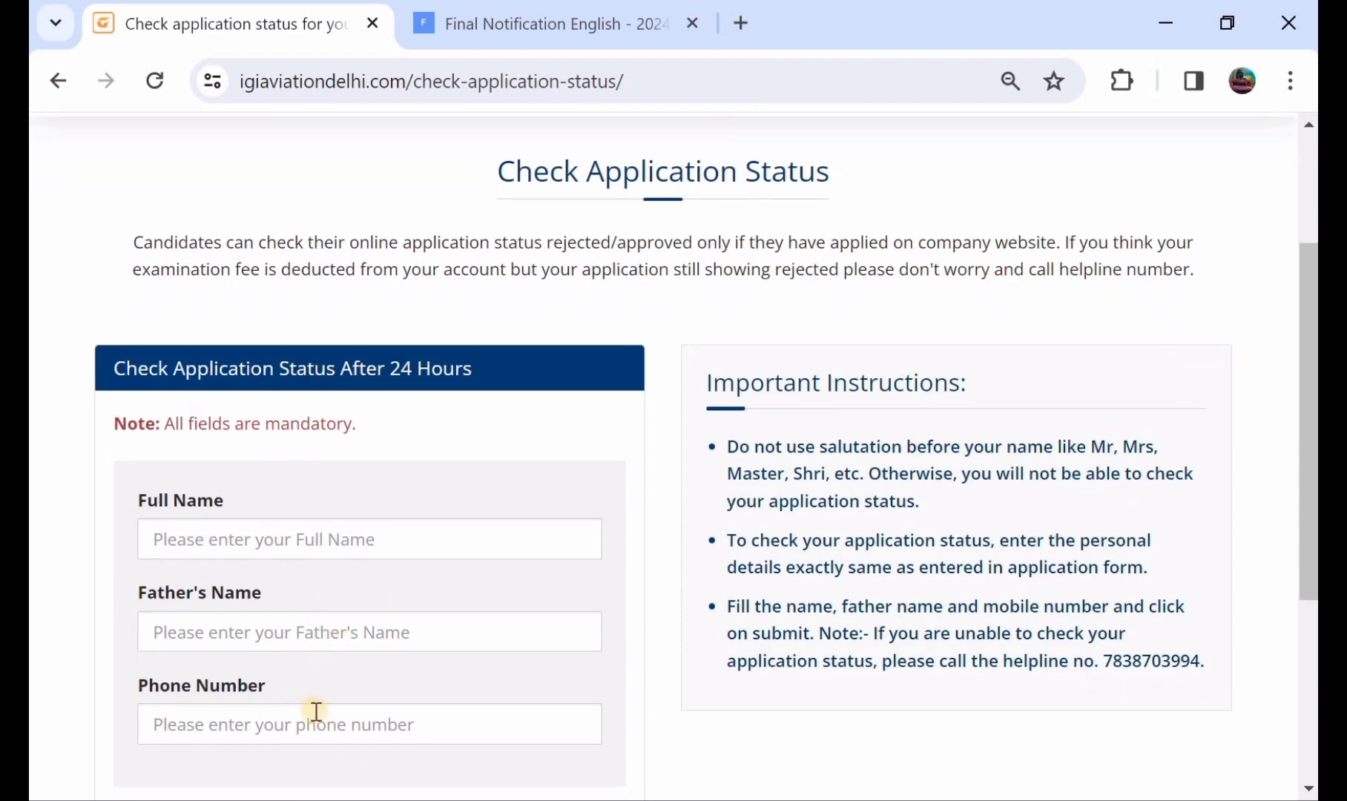
pyautogui.scroll(-2, 327, 720)
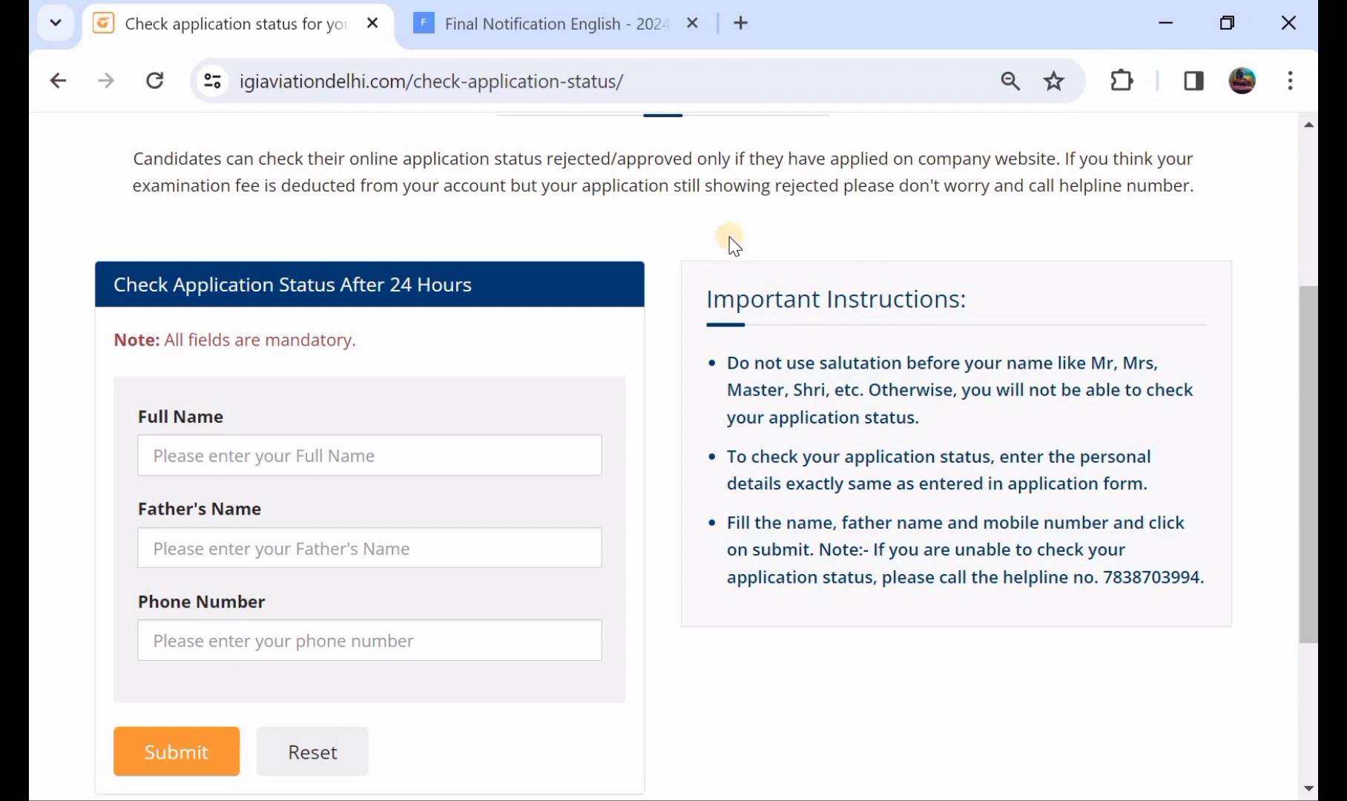
pyautogui.scroll(1, 729, 237)
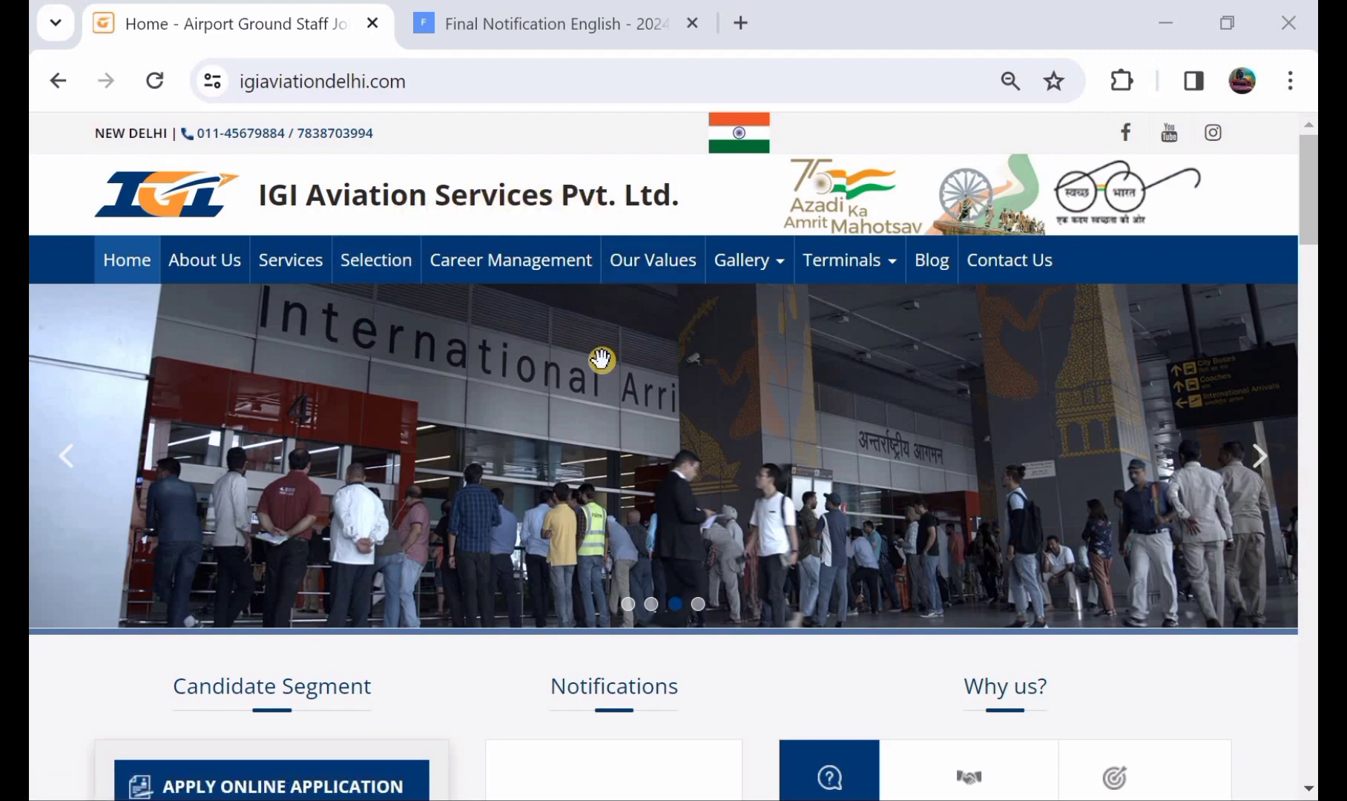
# Go from the top of the home page to the Services page with Training and Enquiry Form.
pyautogui.scroll(-6, 591, 424)
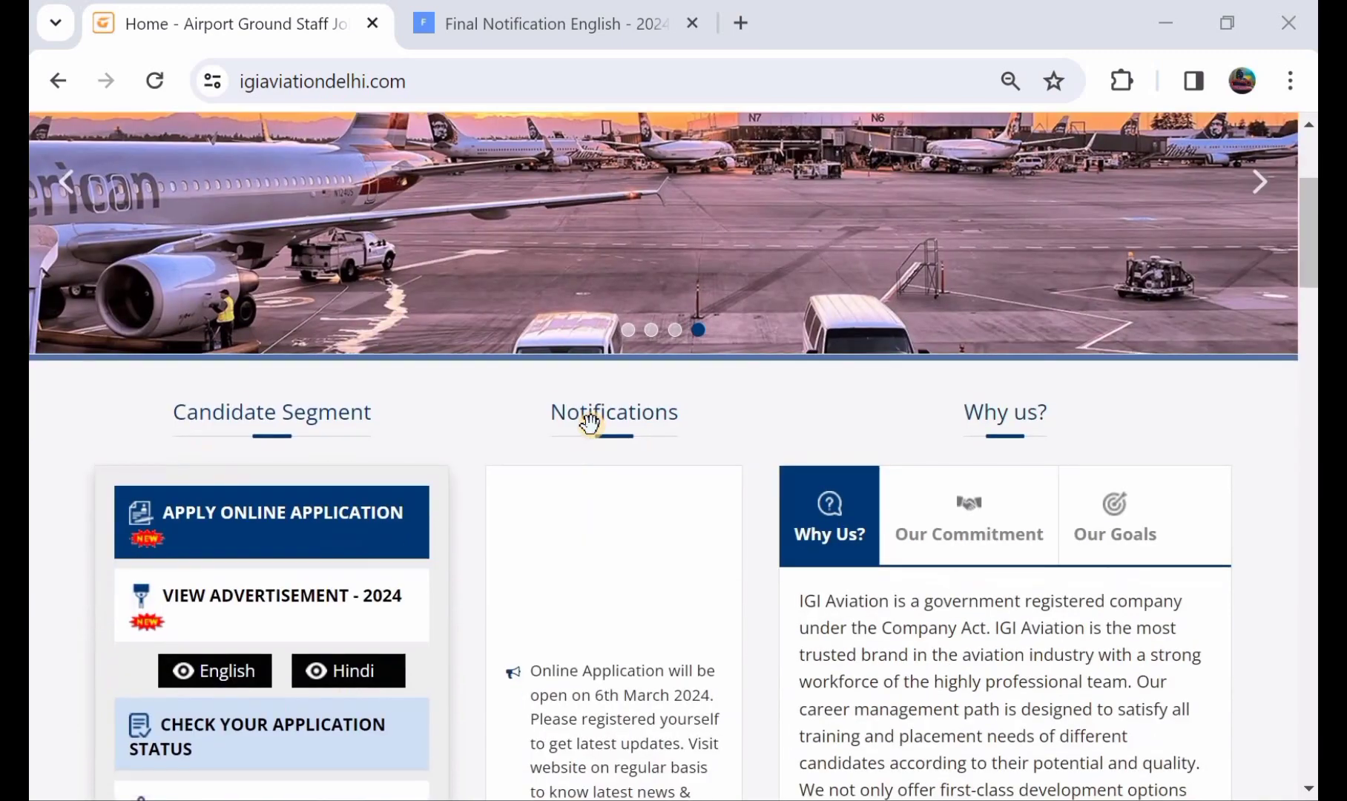
pyautogui.scroll(5, 590, 424)
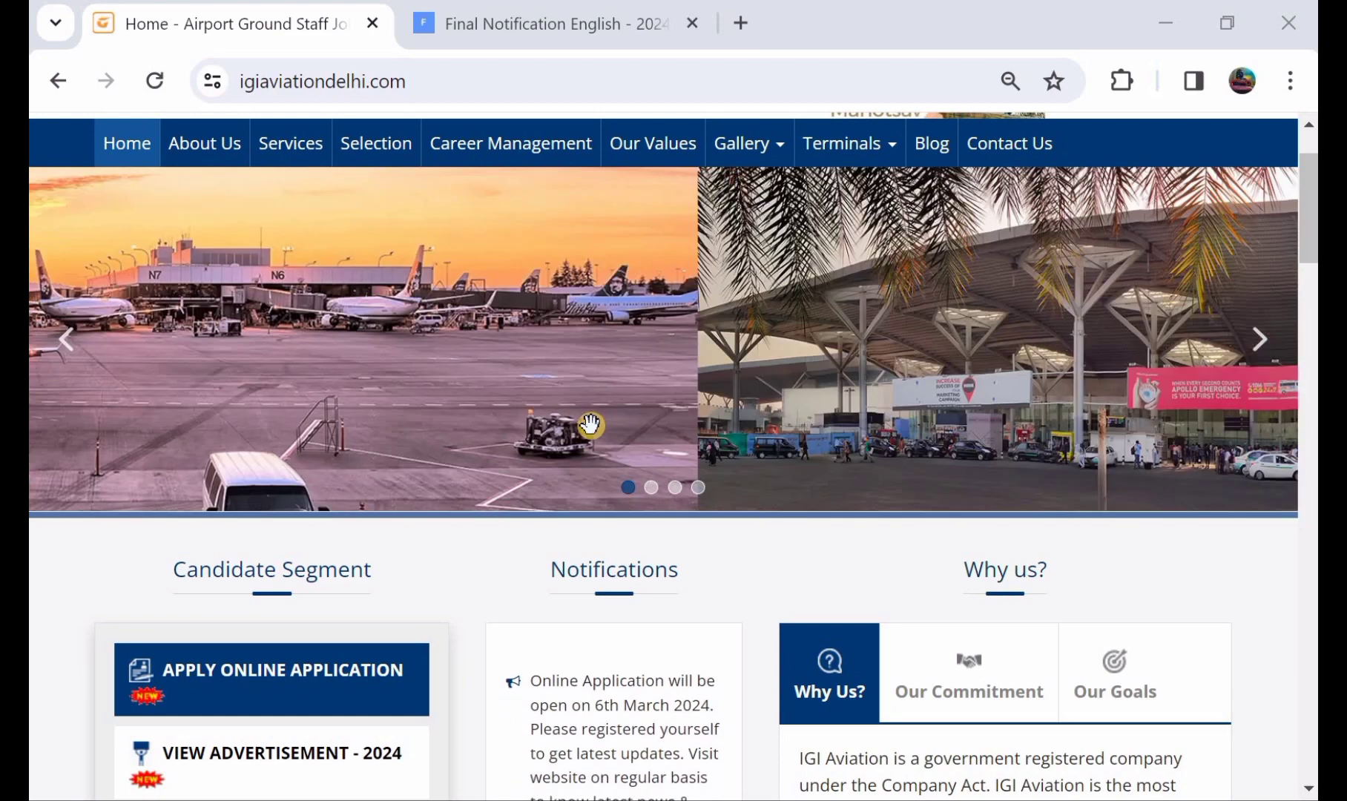
pyautogui.scroll(1, 590, 425)
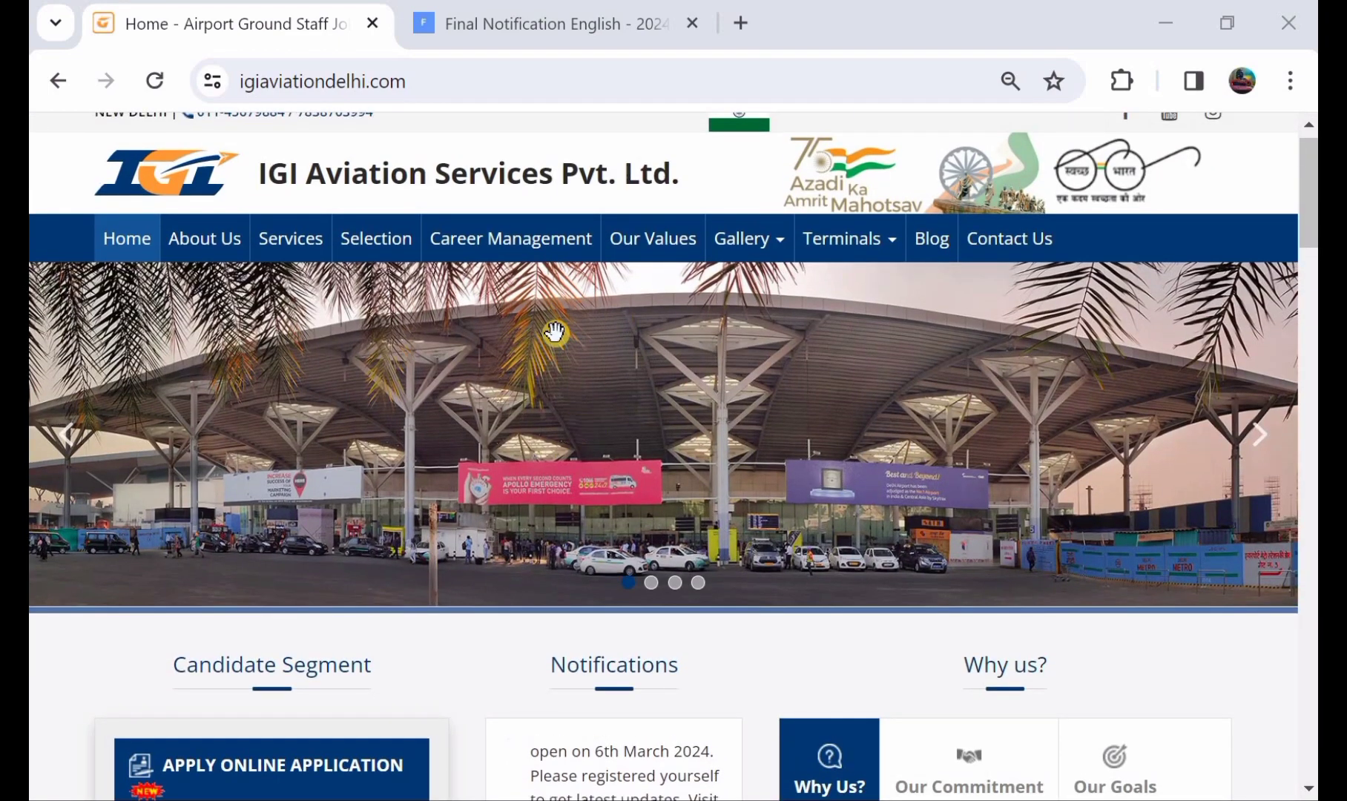
pyautogui.scroll(1, 519, 329)
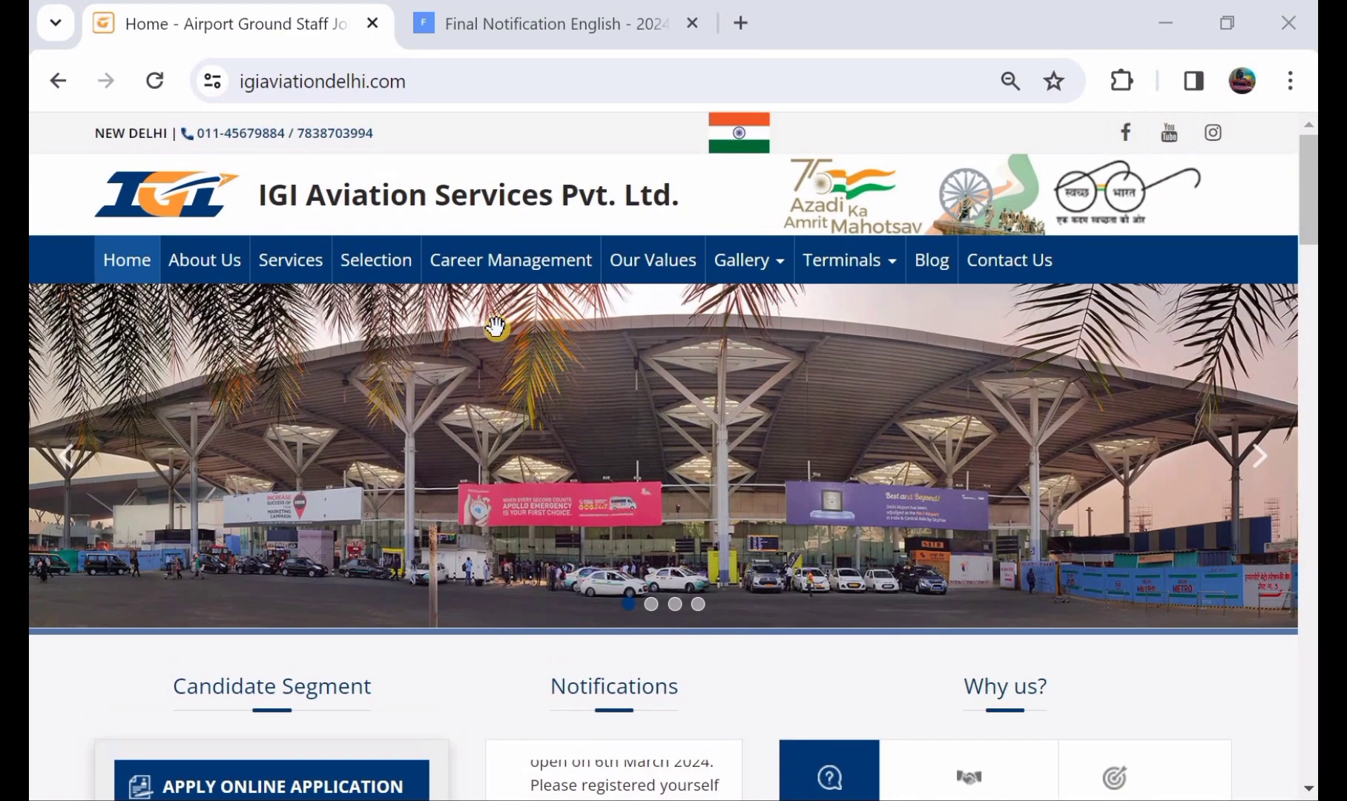
pyautogui.click(288, 276)
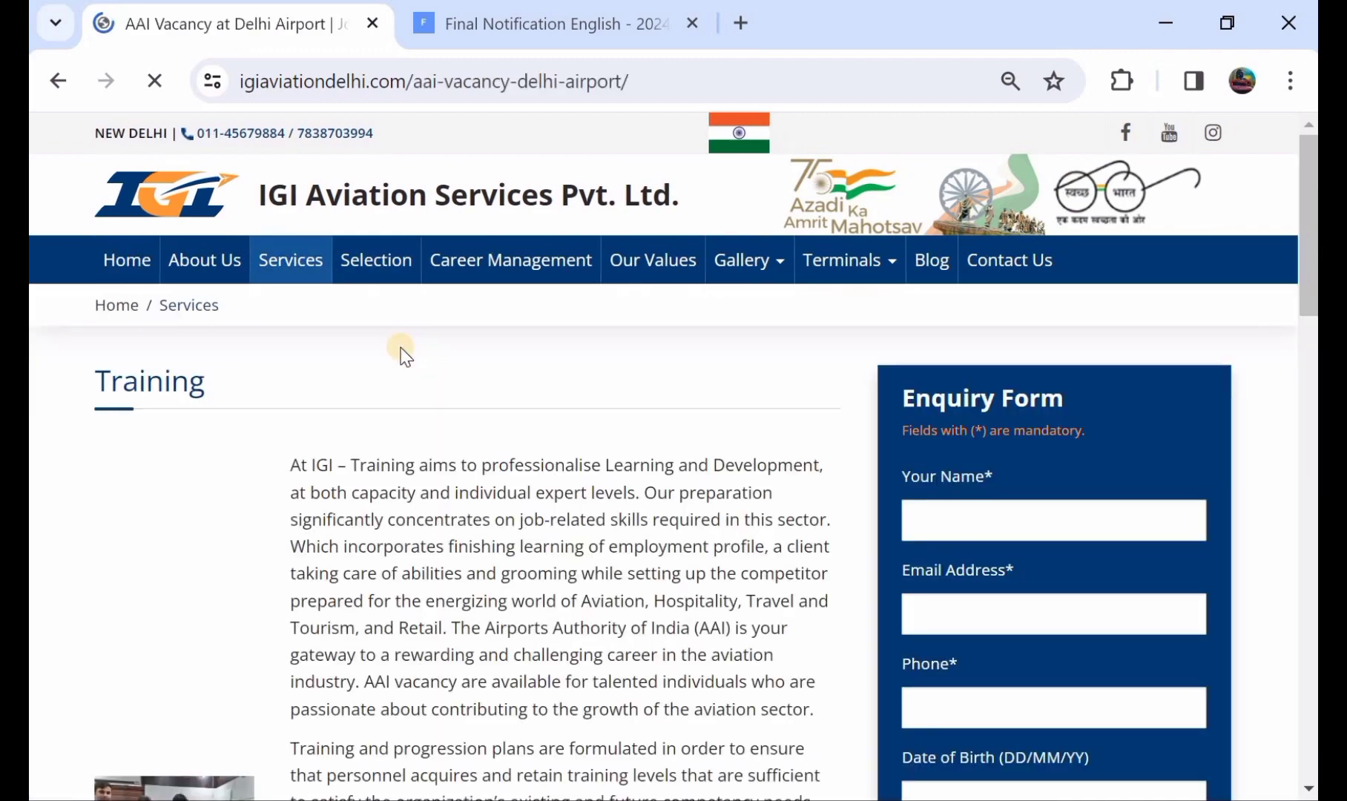
pyautogui.scroll(-3, 512, 416)
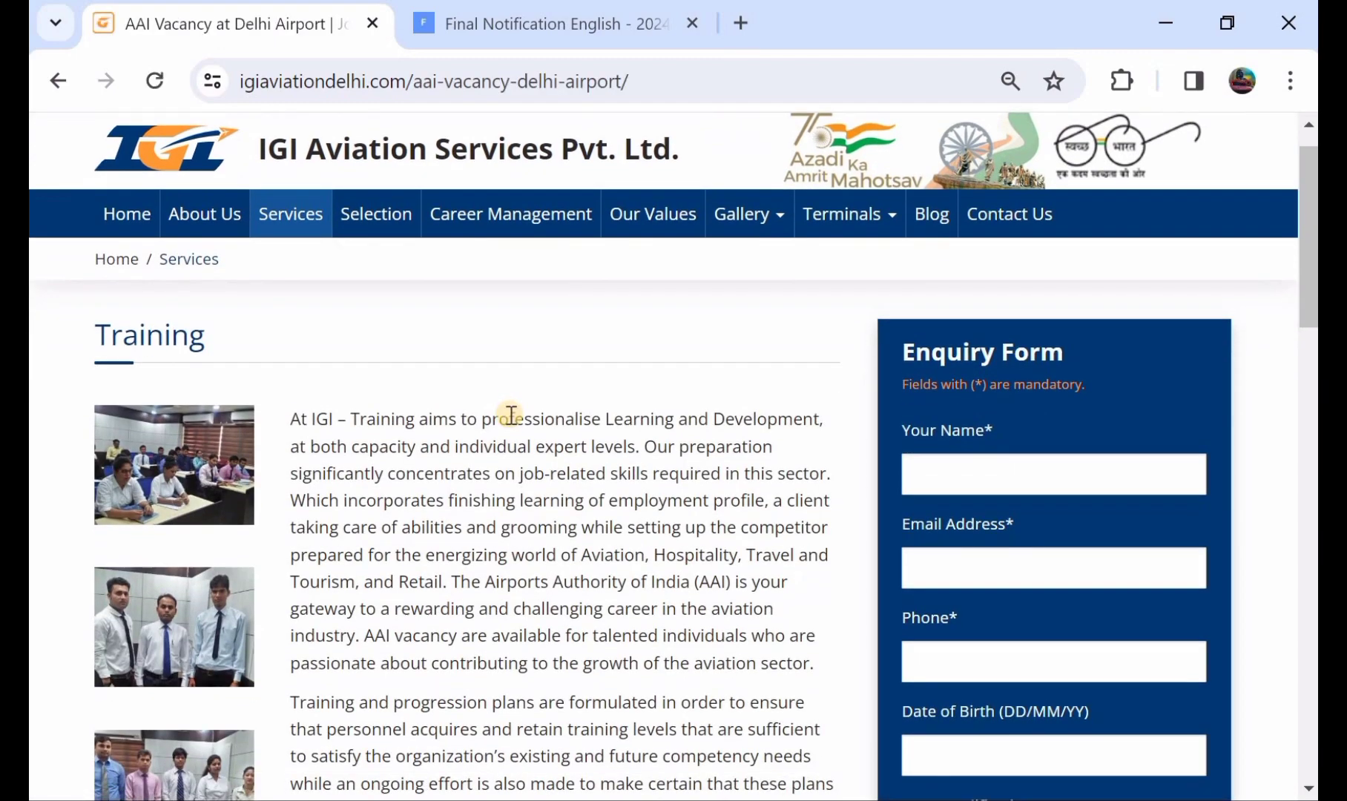
pyautogui.scroll(3, 512, 414)
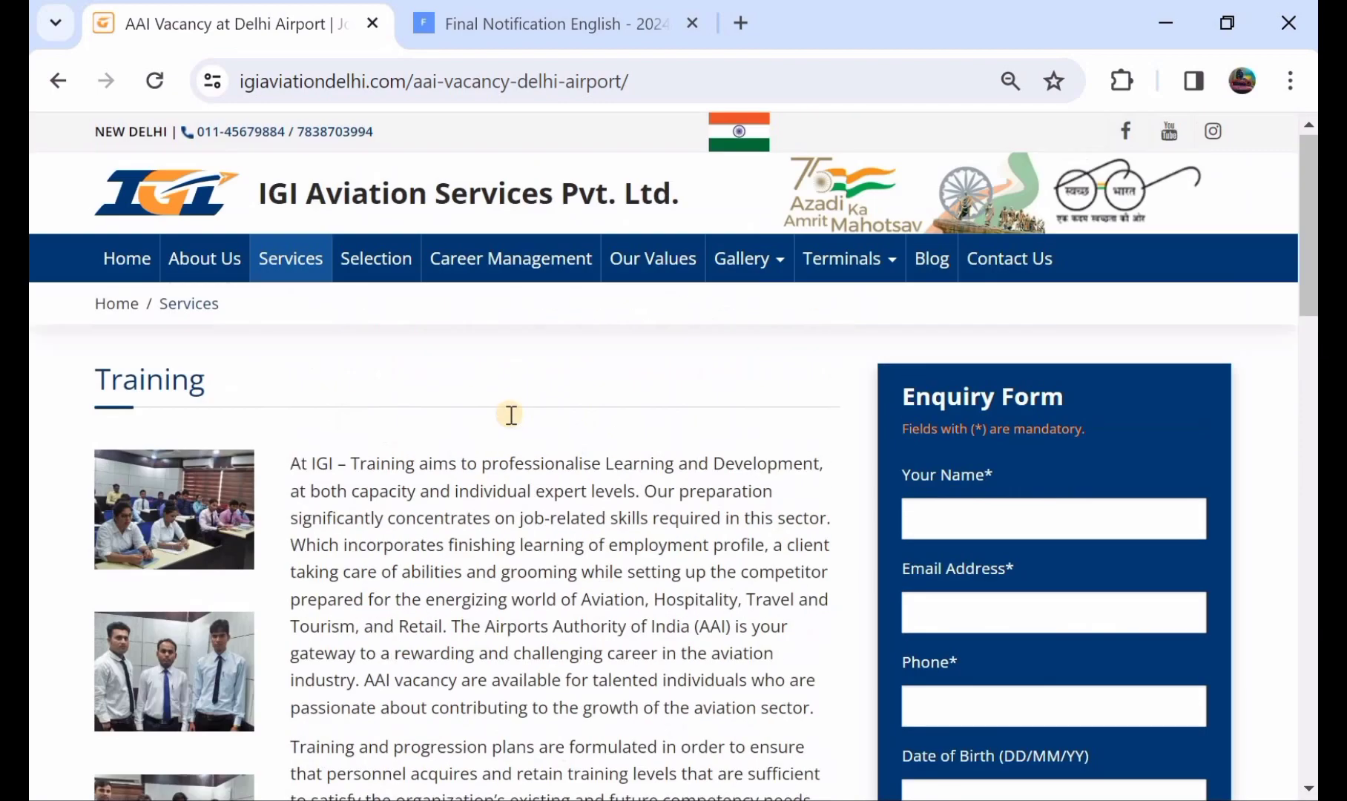